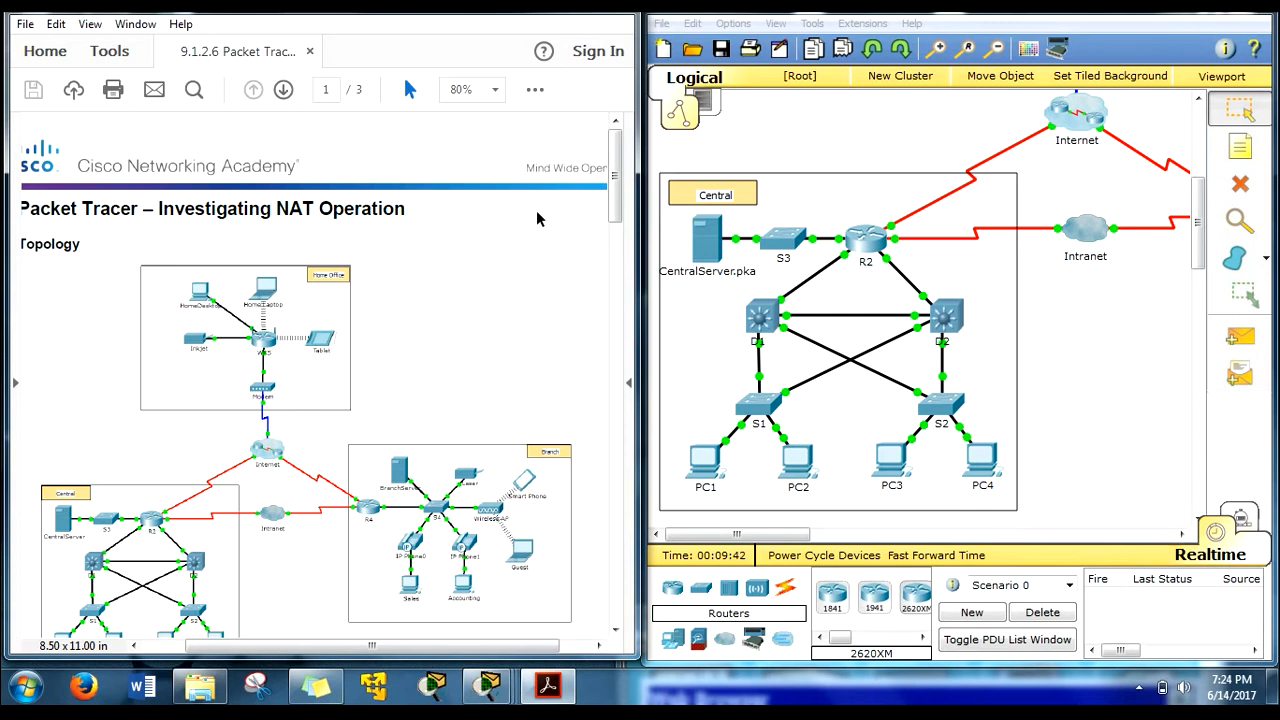
pyautogui.moveTo(618, 166); pyautogui.dragTo(618, 233)
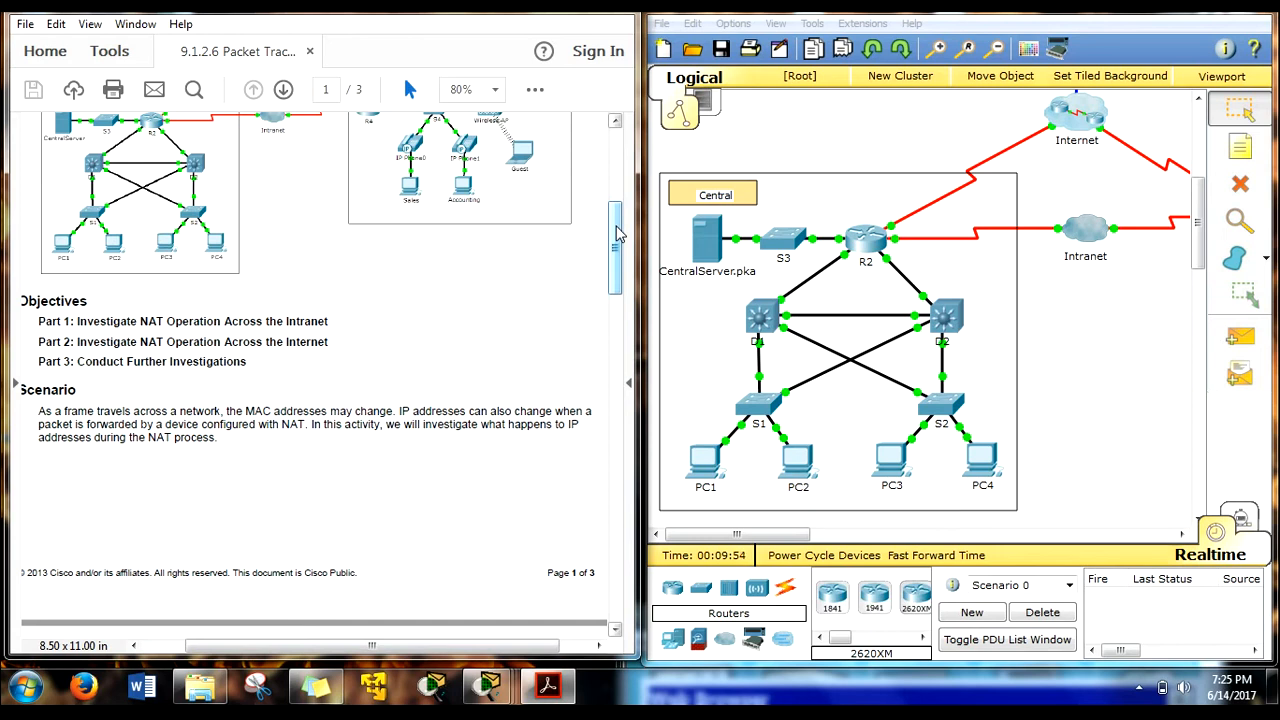
pyautogui.moveTo(618, 240); pyautogui.dragTo(601, 382)
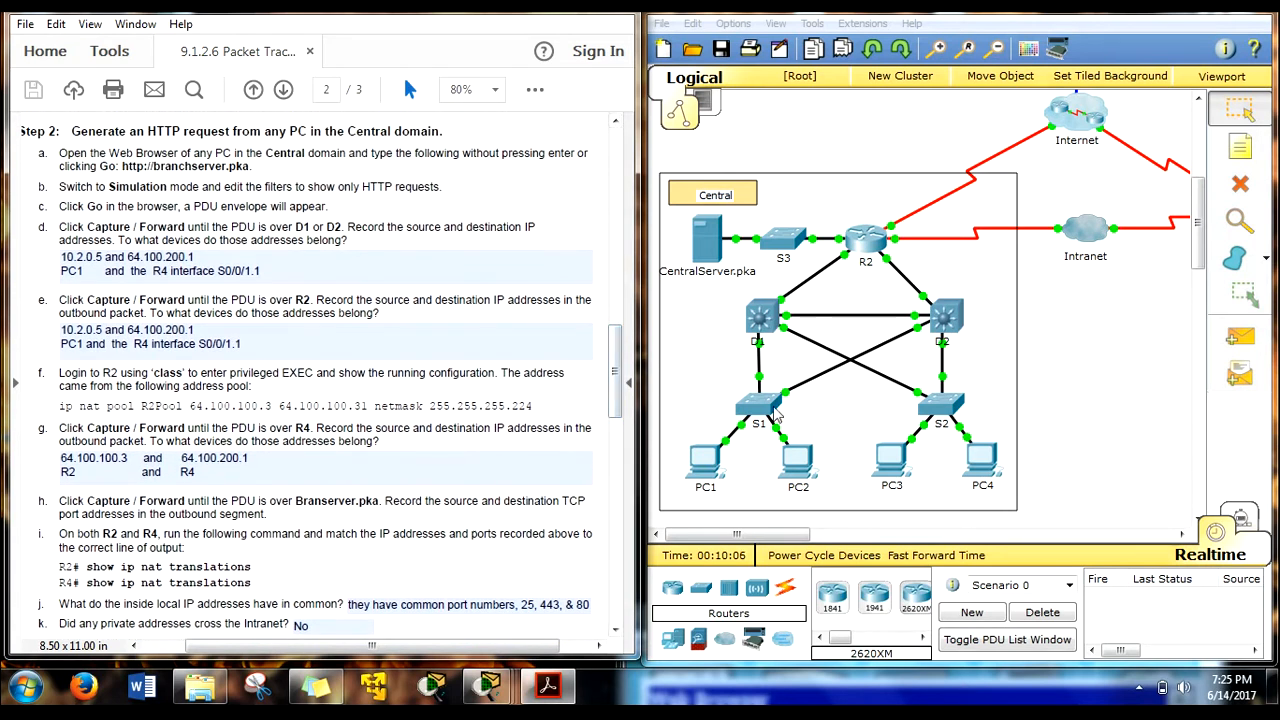
pyautogui.click(712, 462)
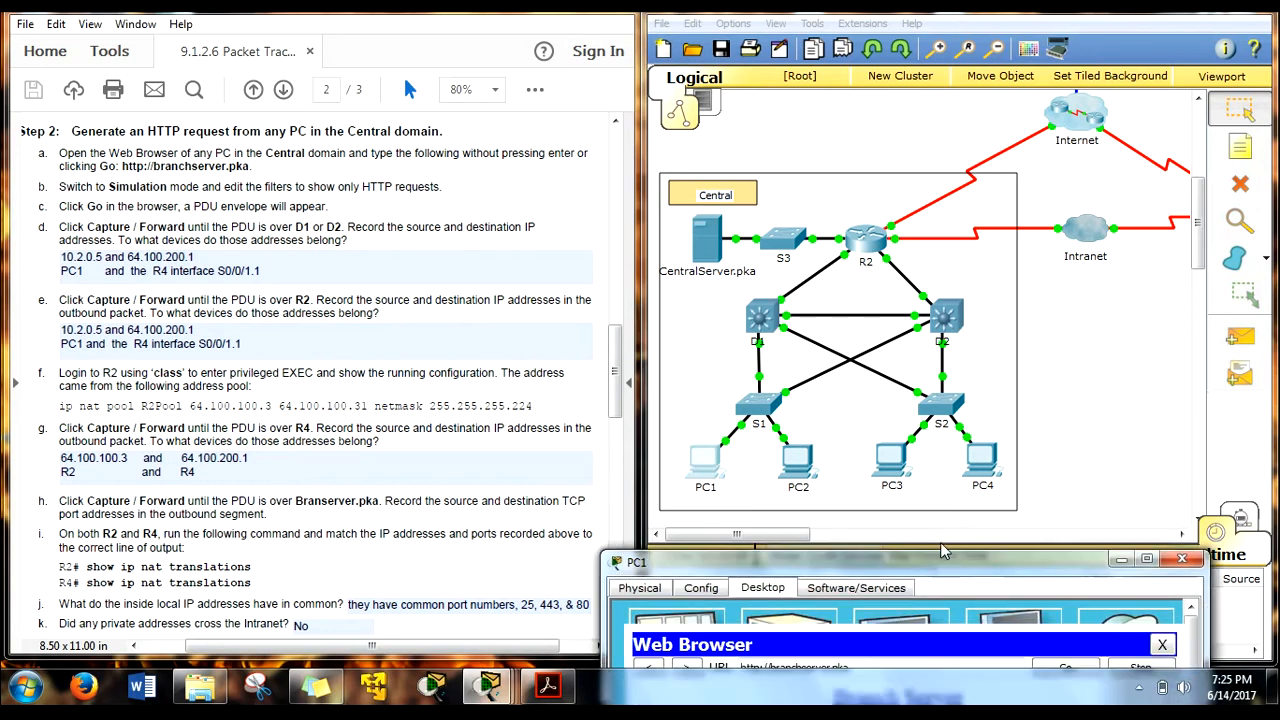
pyautogui.moveTo(876, 465); pyautogui.dragTo(565, 480)
pyautogui.hotkey('ctrl', 'c')
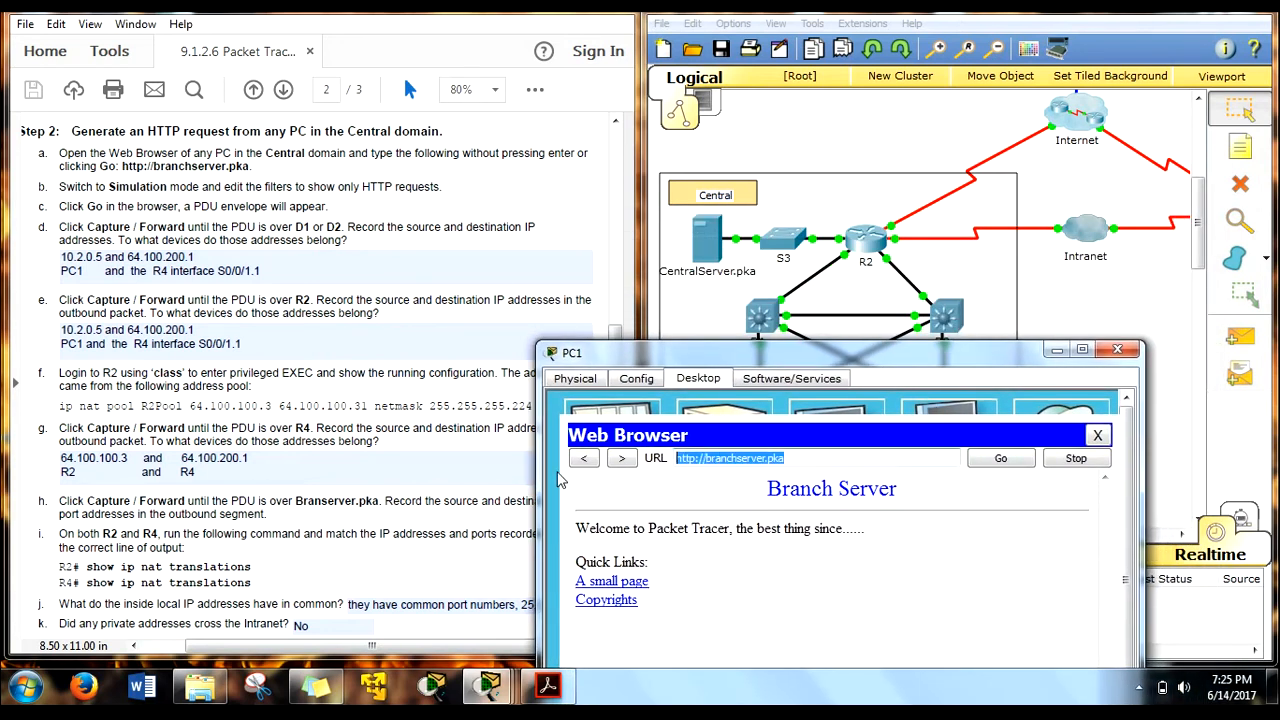
pyautogui.press('BackSpace')
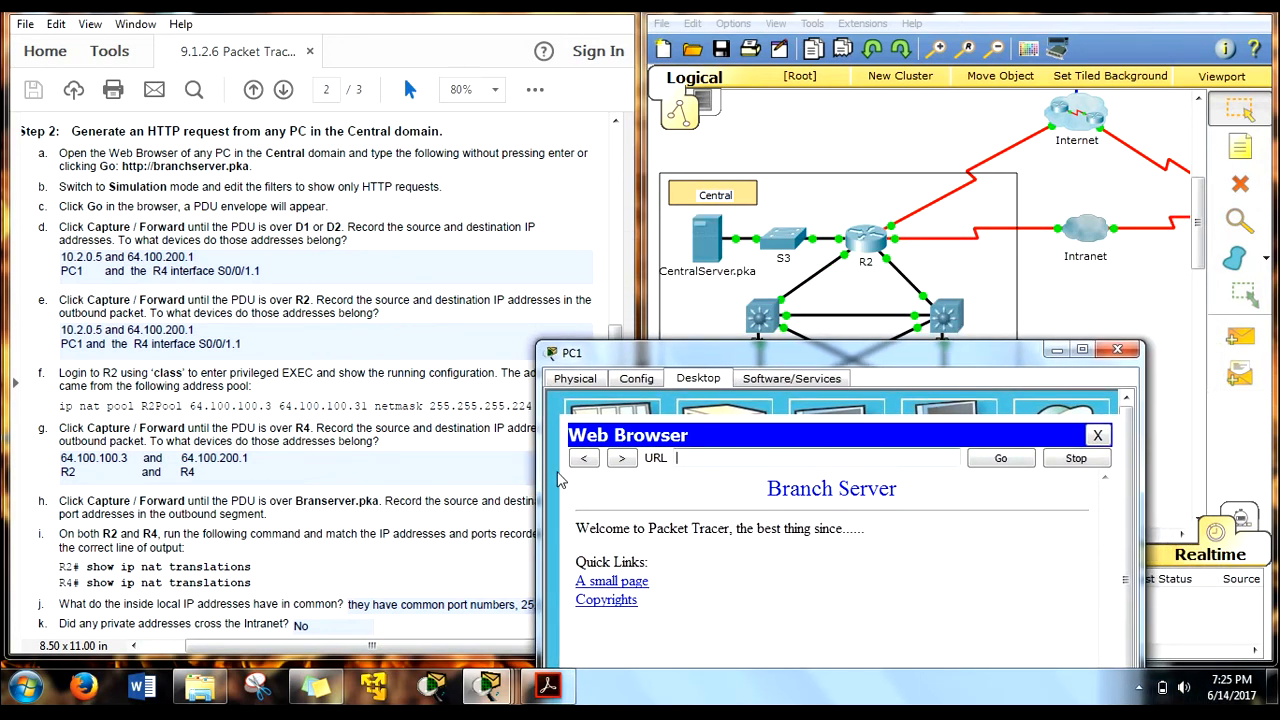
pyautogui.rightClick(825, 460)
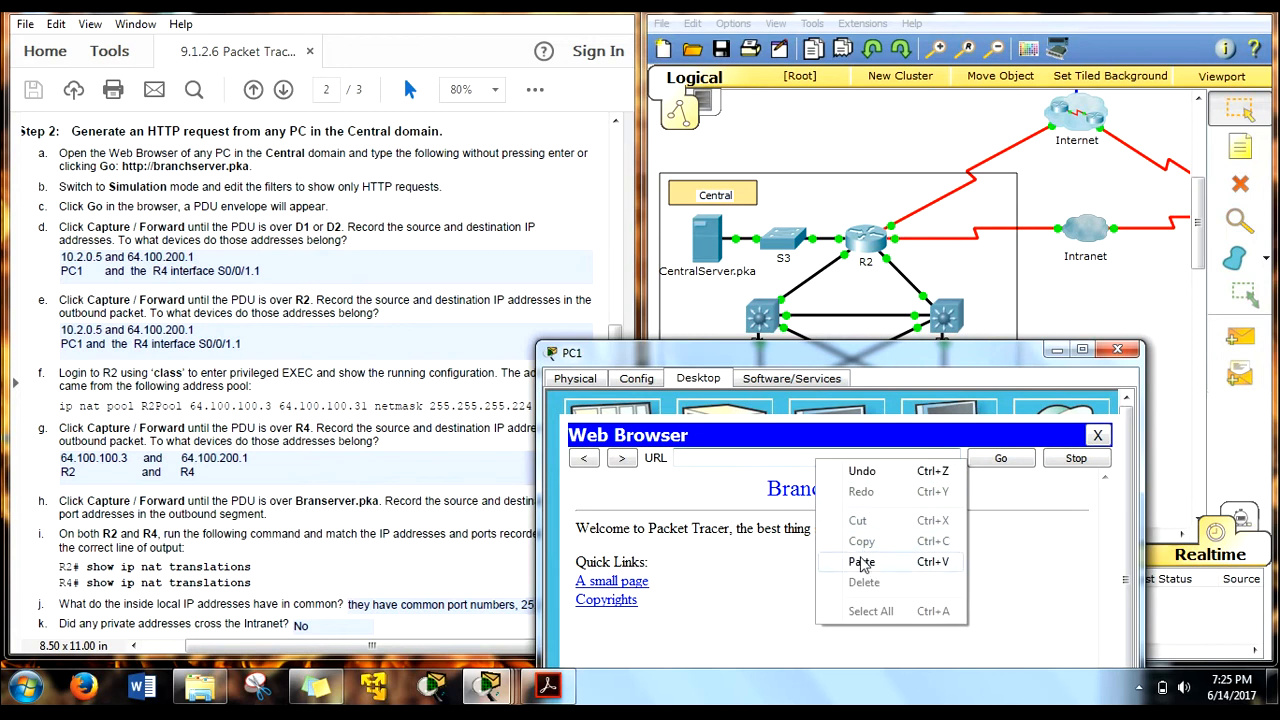
pyautogui.click(868, 558)
# Step: Switch to Simulation mode and request the branchserver.pka page from PC1's web browser
pyautogui.moveTo(1013, 358); pyautogui.dragTo(874, 542)
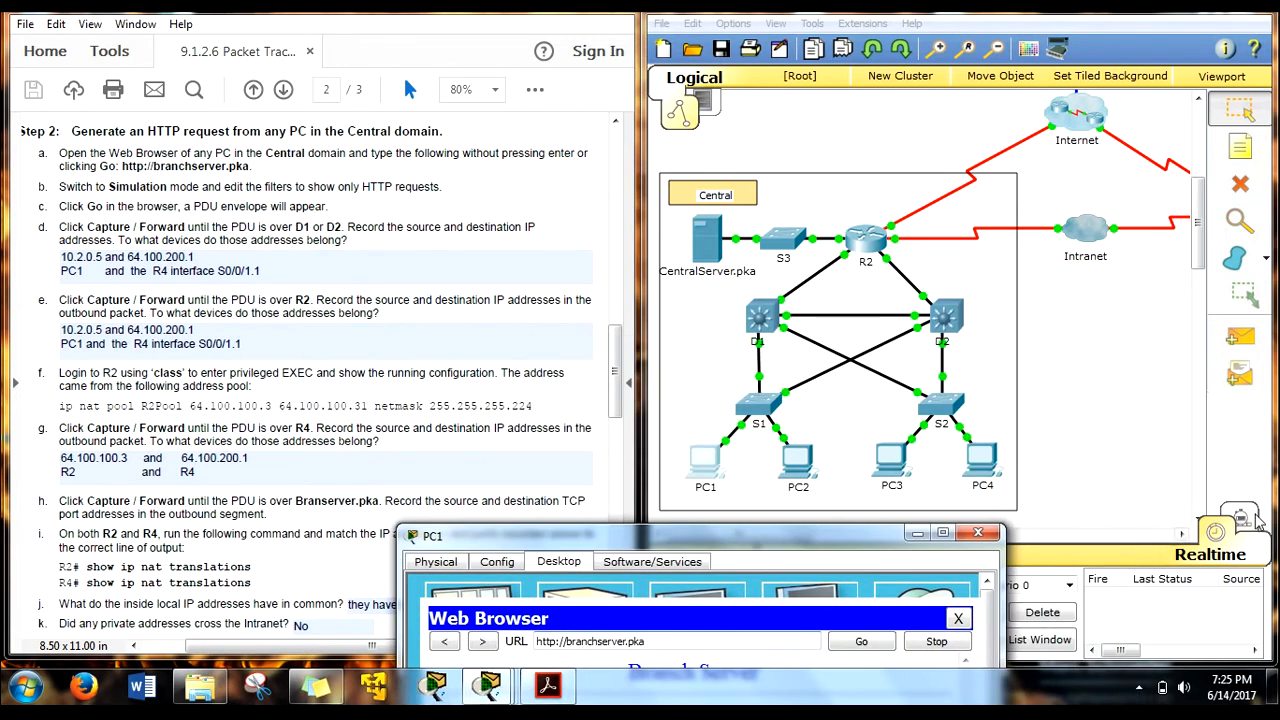
pyautogui.click(1260, 520)
pyautogui.moveTo(897, 340); pyautogui.dragTo(120, 219)
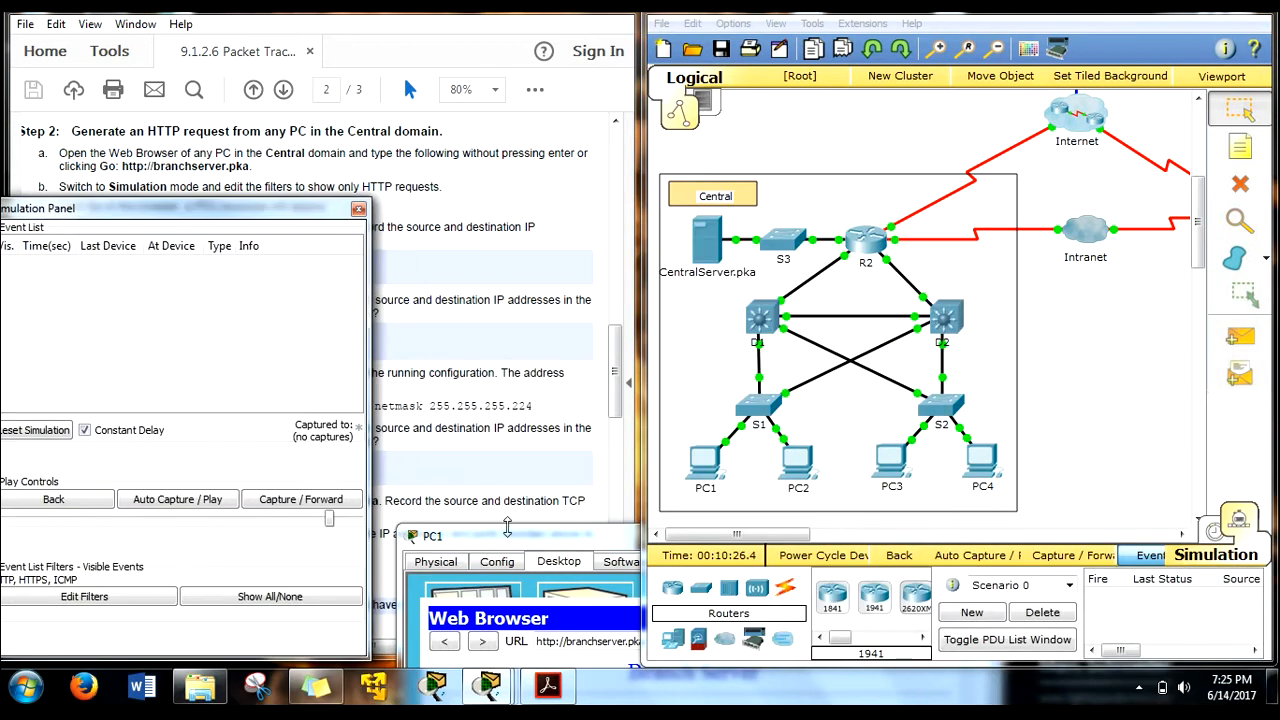
pyautogui.moveTo(556, 542); pyautogui.dragTo(615, 242)
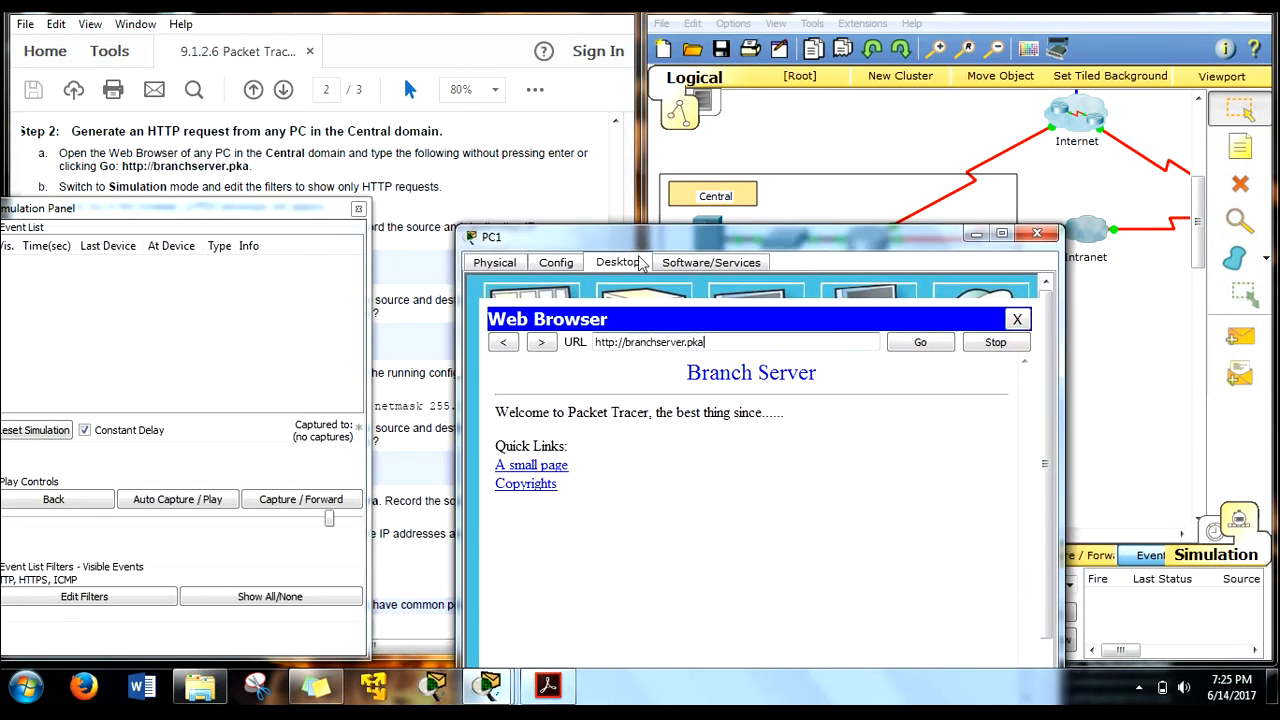
pyautogui.click(929, 341)
pyautogui.click(975, 233)
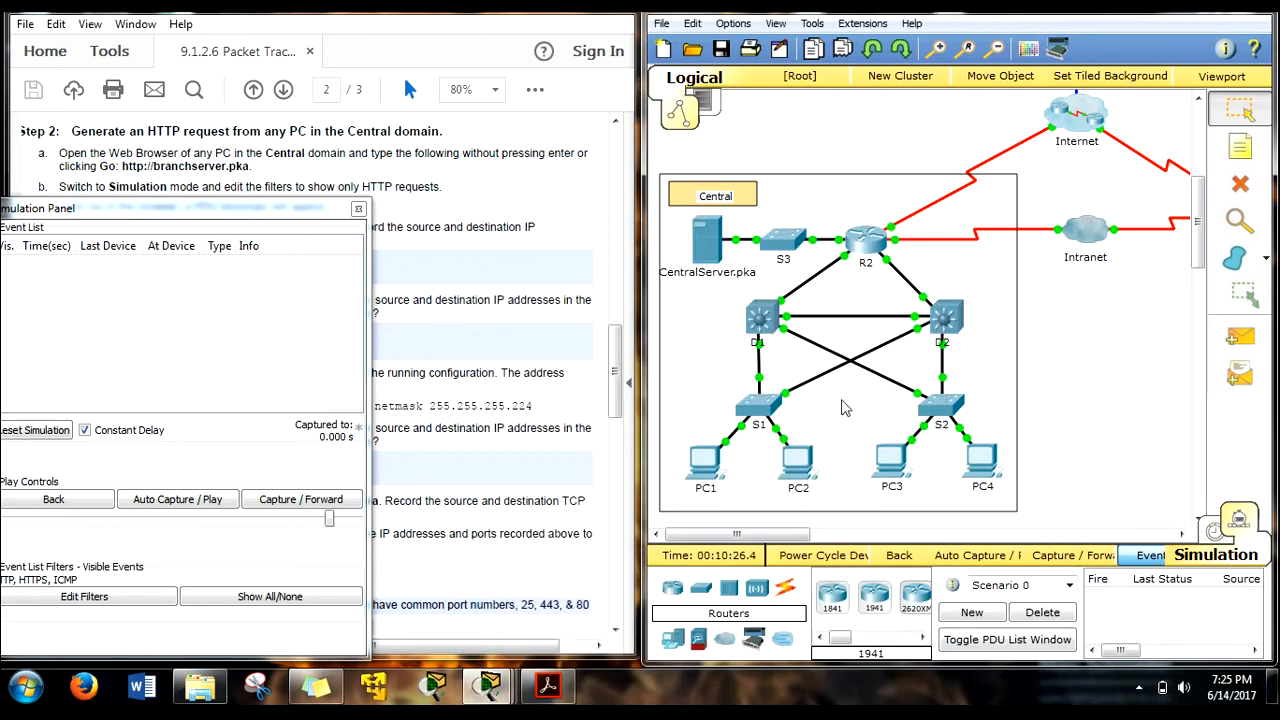
# Step: Step the simulation forward until the HTTP PDU reaches switch D1, checking its PDU information at PC1 on the way
pyautogui.moveTo(147, 210); pyautogui.dragTo(288, 169)
pyautogui.click(408, 461)
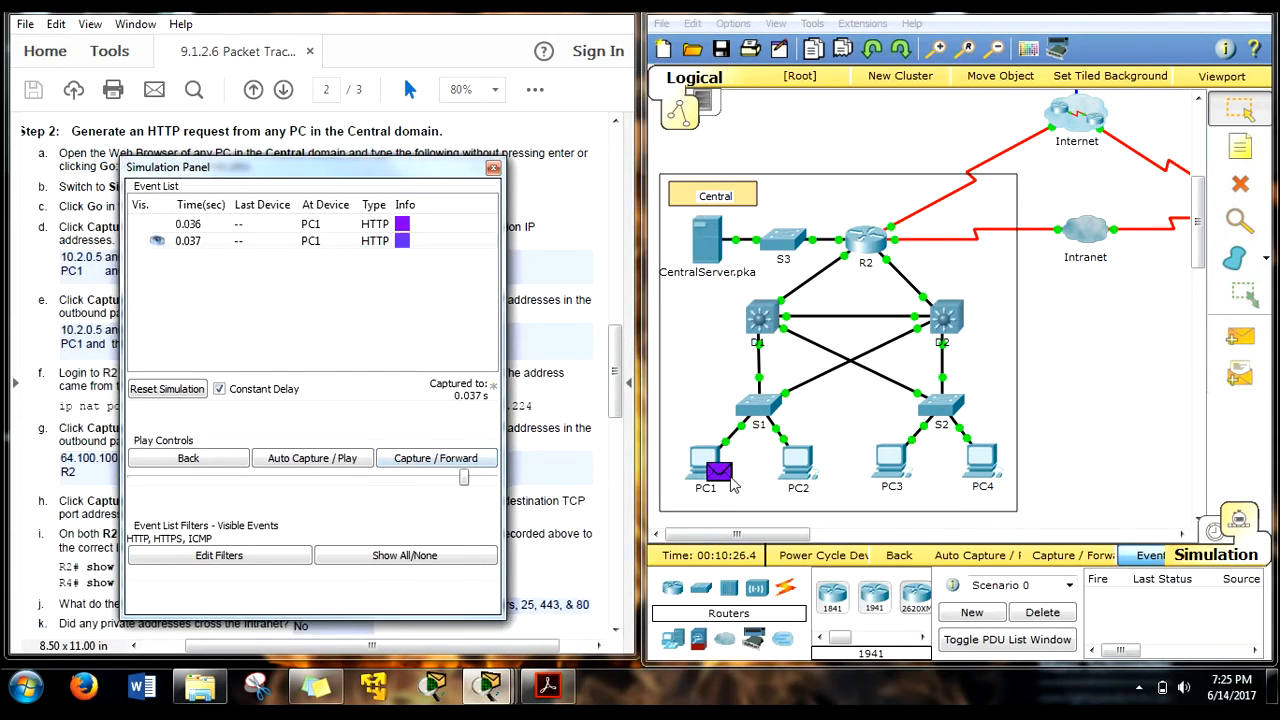
pyautogui.click(722, 476)
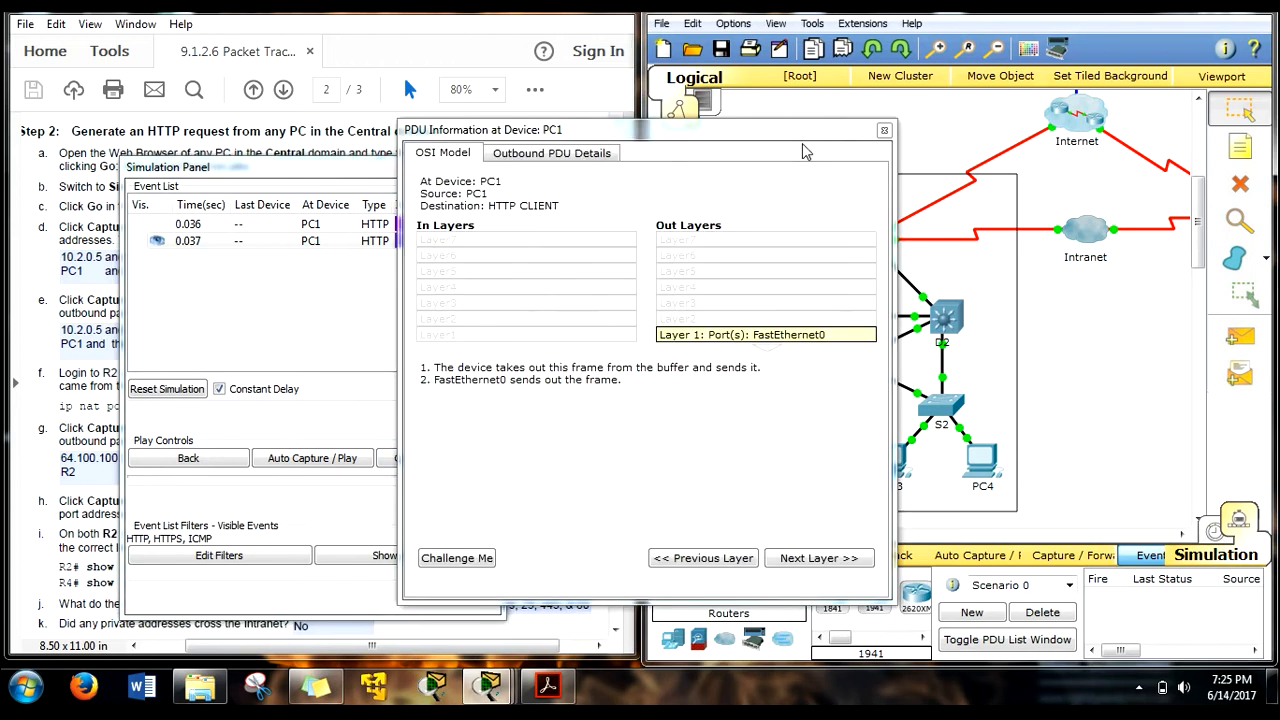
pyautogui.click(884, 132)
pyautogui.click(435, 460)
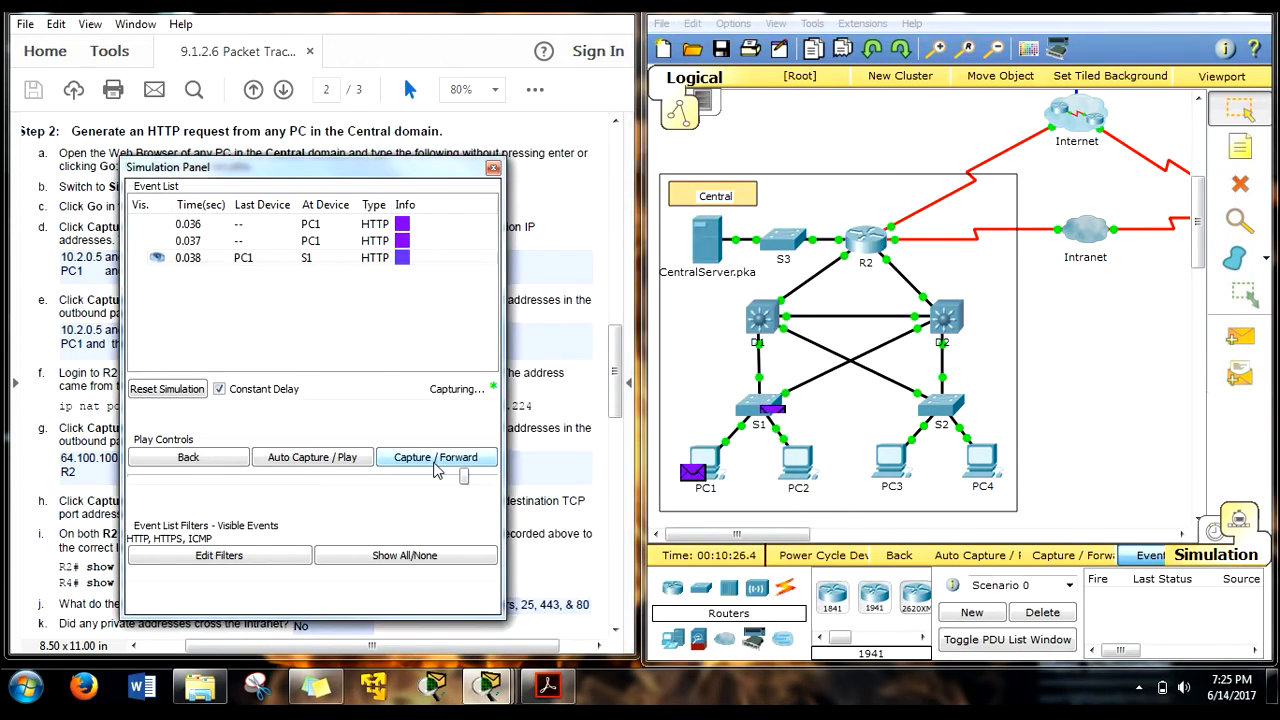
# Step: Examine the source and destination IP addresses in the PDU information at D1
pyautogui.click(770, 325)
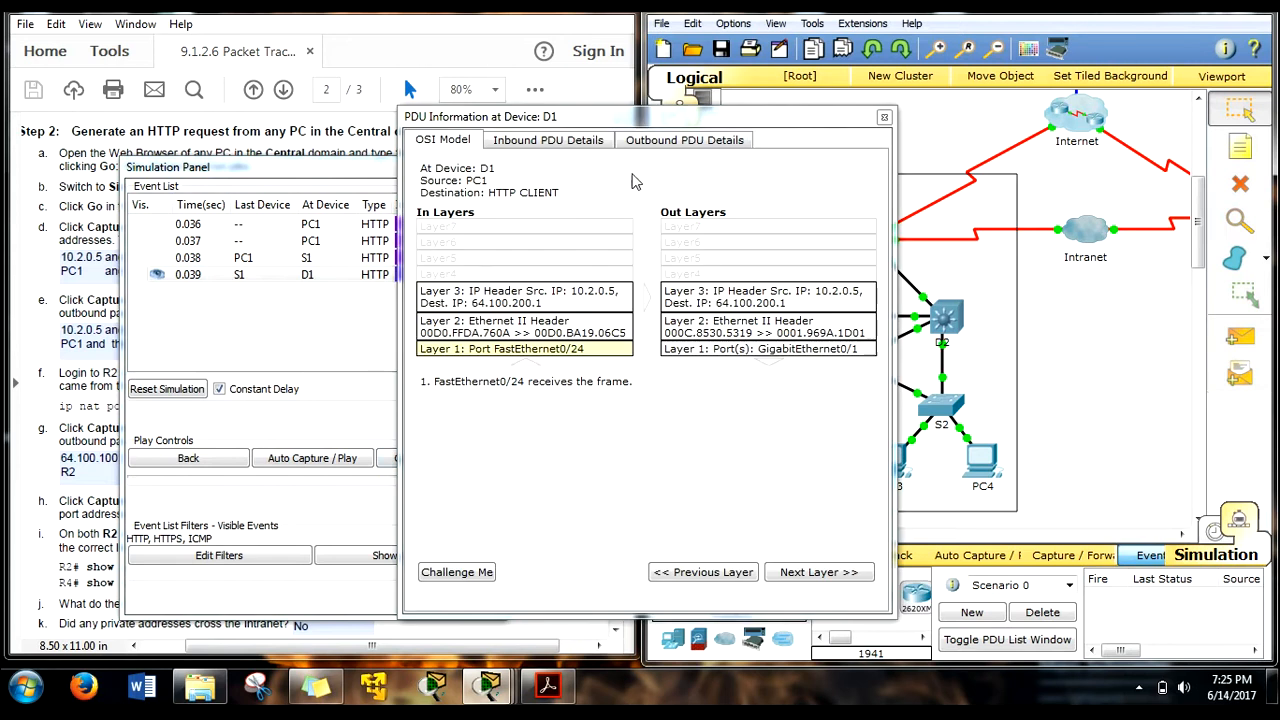
pyautogui.moveTo(621, 124); pyautogui.dragTo(862, 148)
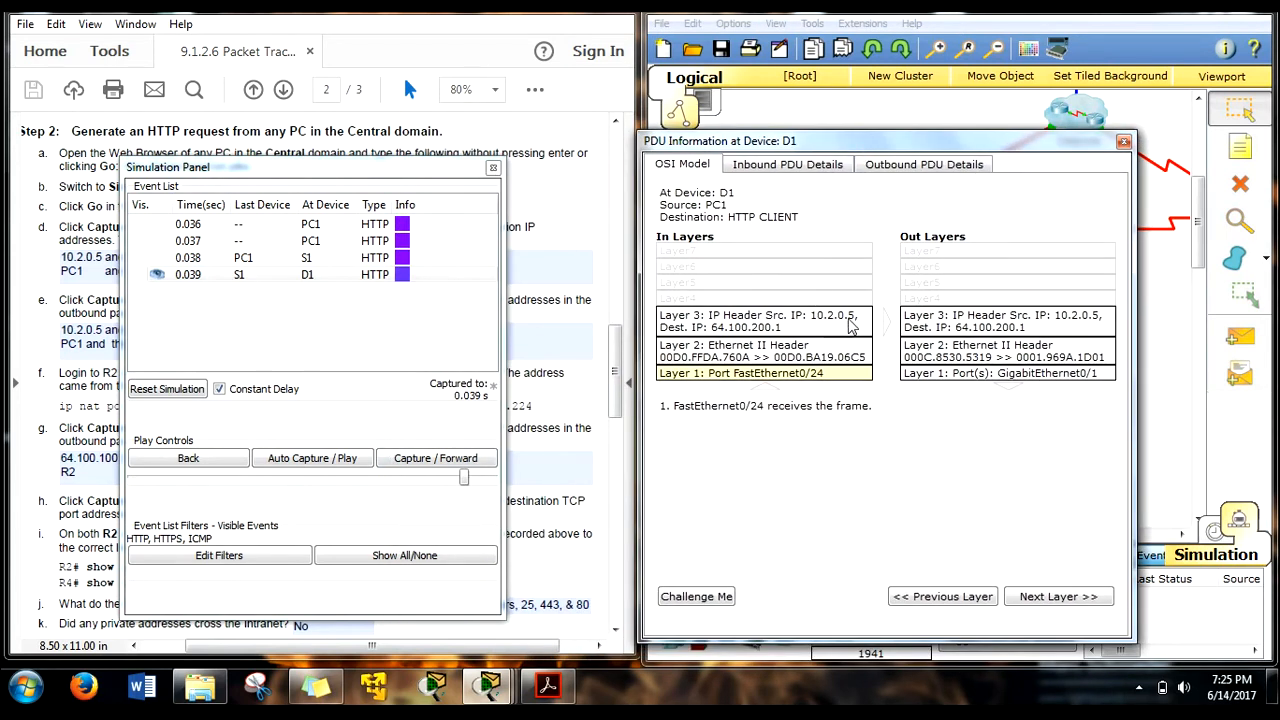
pyautogui.moveTo(797, 135); pyautogui.dragTo(992, 366)
# Step: Check PC1's IP configuration against the source address in D1's PDU information, closing both windows when finished
pyautogui.click(705, 458)
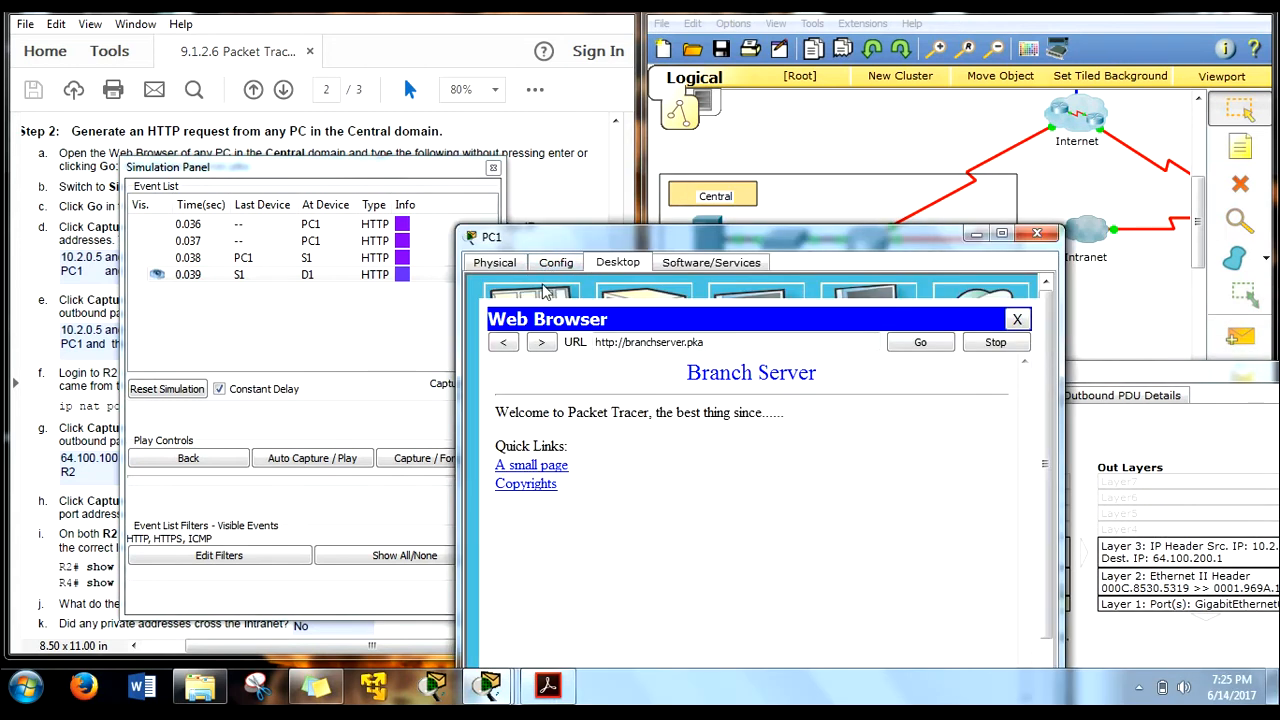
pyautogui.click(1015, 320)
pyautogui.click(520, 322)
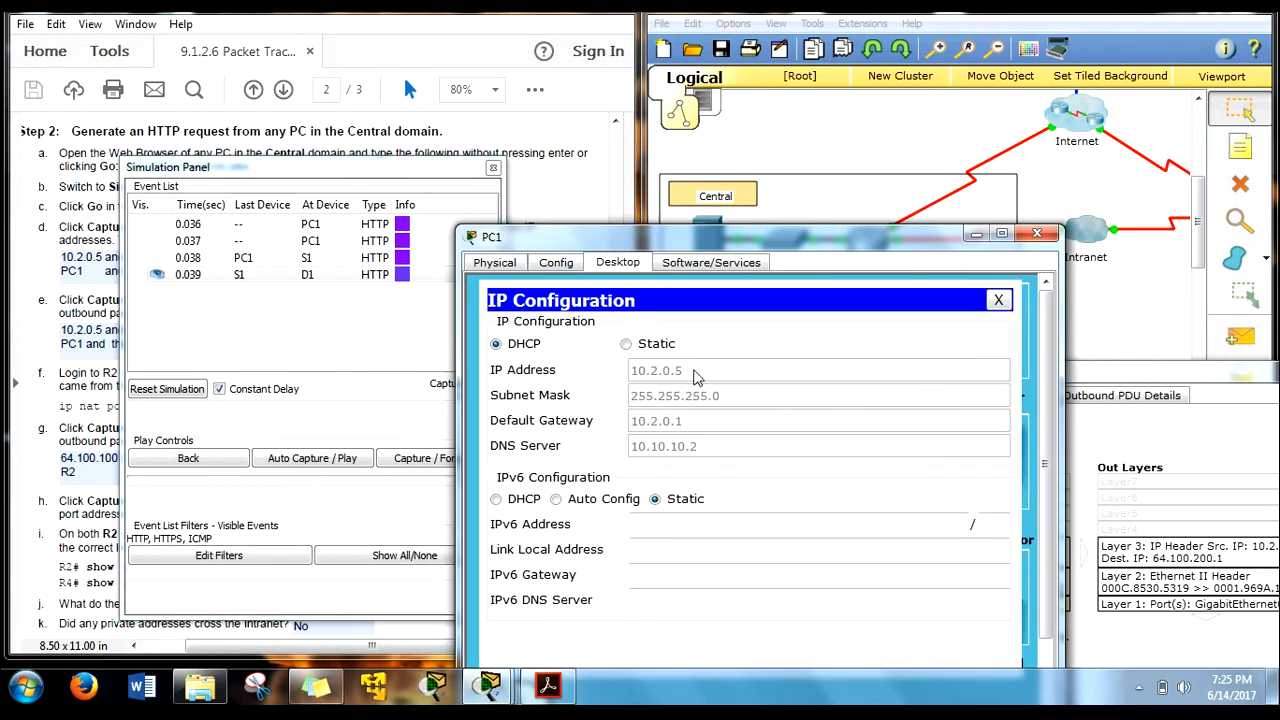
pyautogui.click(1037, 233)
pyautogui.moveTo(1078, 378); pyautogui.dragTo(898, 128)
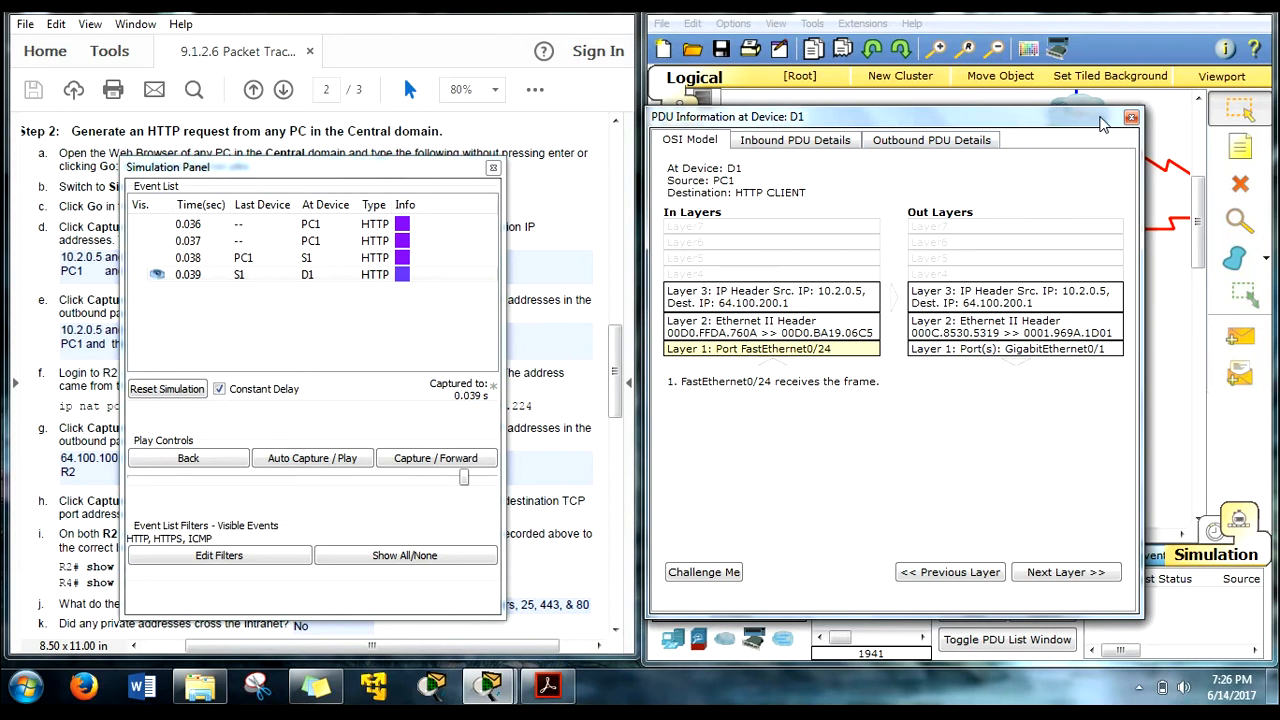
pyautogui.click(1131, 117)
# Step: Display router R2's full running configuration in its CLI with show run
pyautogui.moveTo(757, 535); pyautogui.dragTo(777, 535)
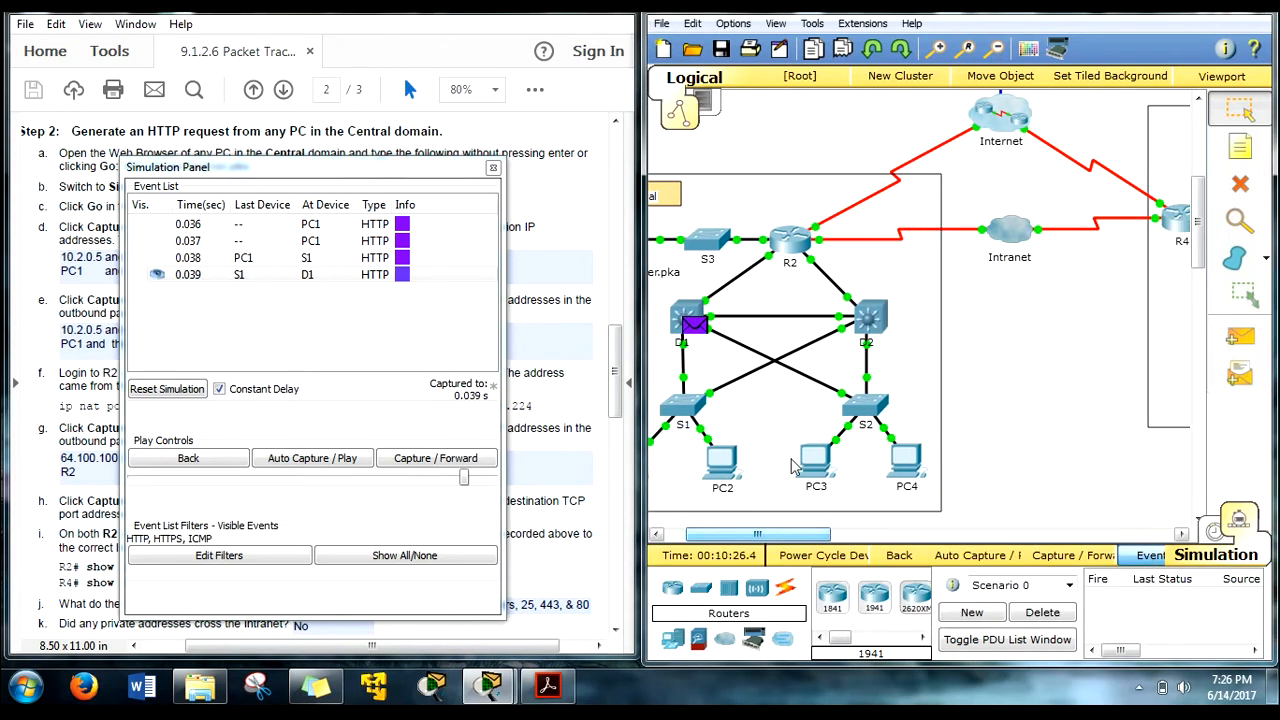
pyautogui.click(783, 242)
pyautogui.moveTo(480, 106); pyautogui.dragTo(790, 88)
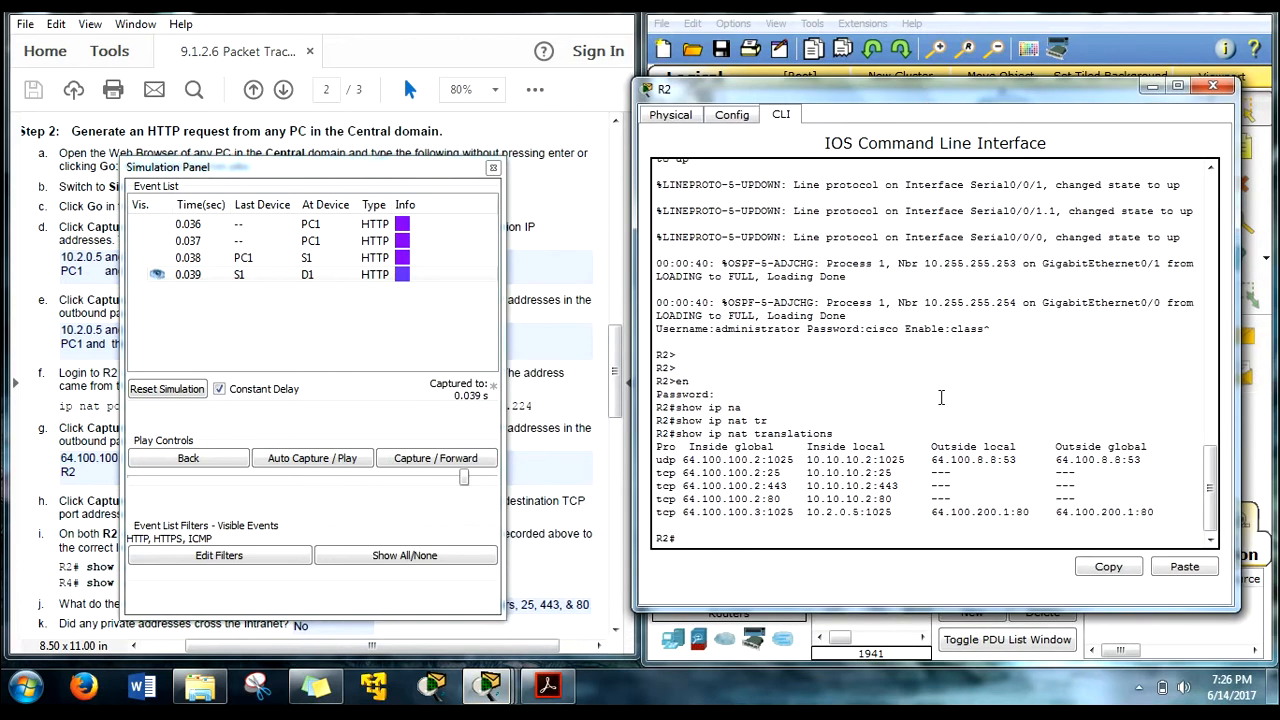
pyautogui.press('Return')
pyautogui.press('Return')
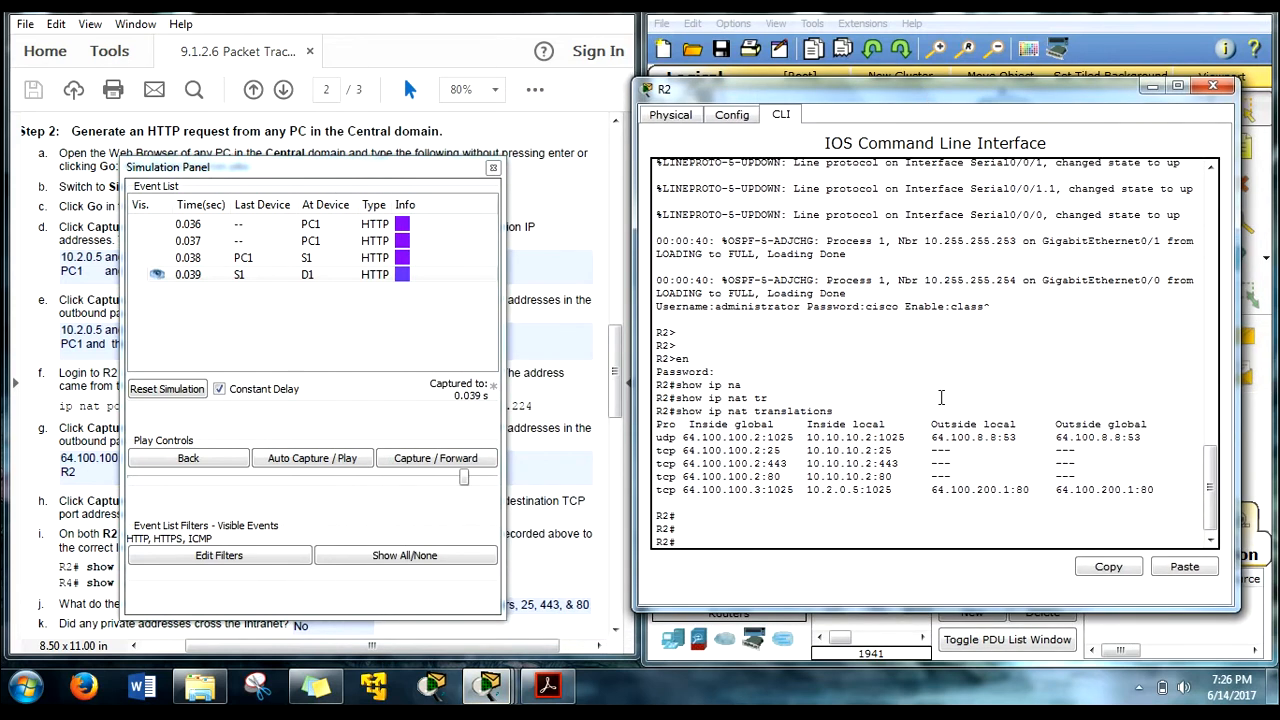
pyautogui.write('show run')
pyautogui.press('Return')
pyautogui.press('space')
pyautogui.press('space')
pyautogui.press('space')
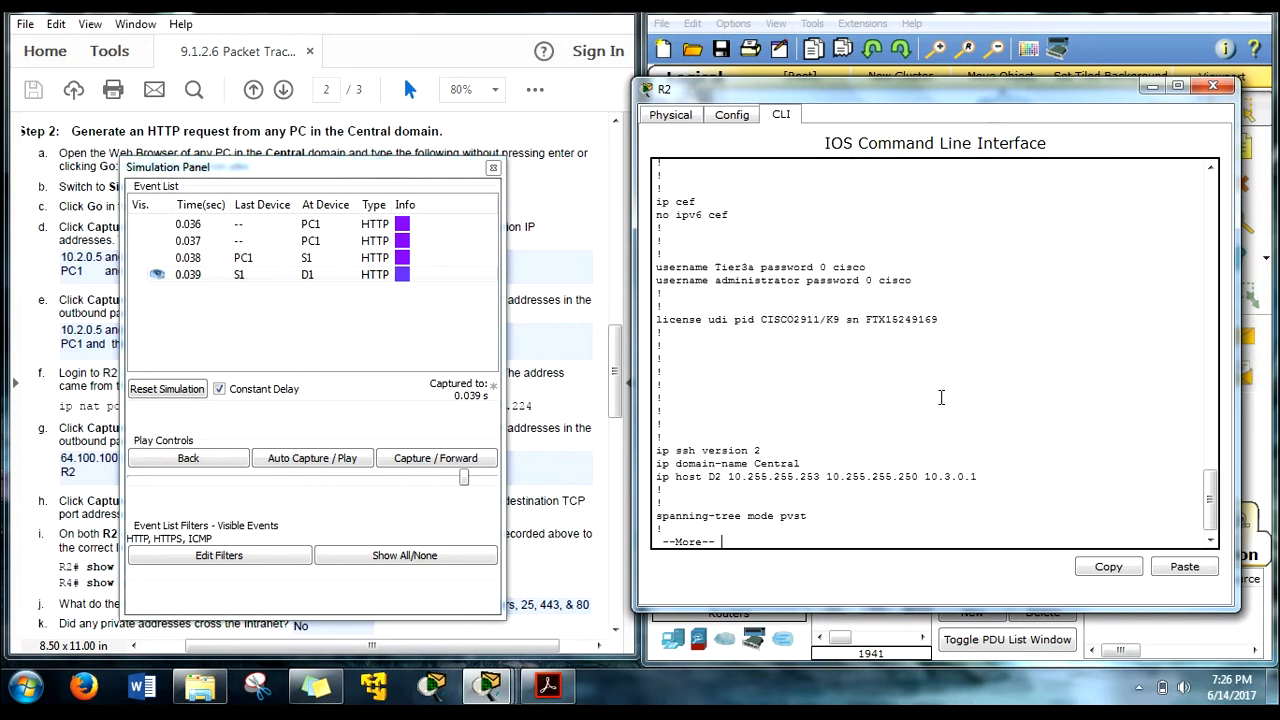
pyautogui.press('space')
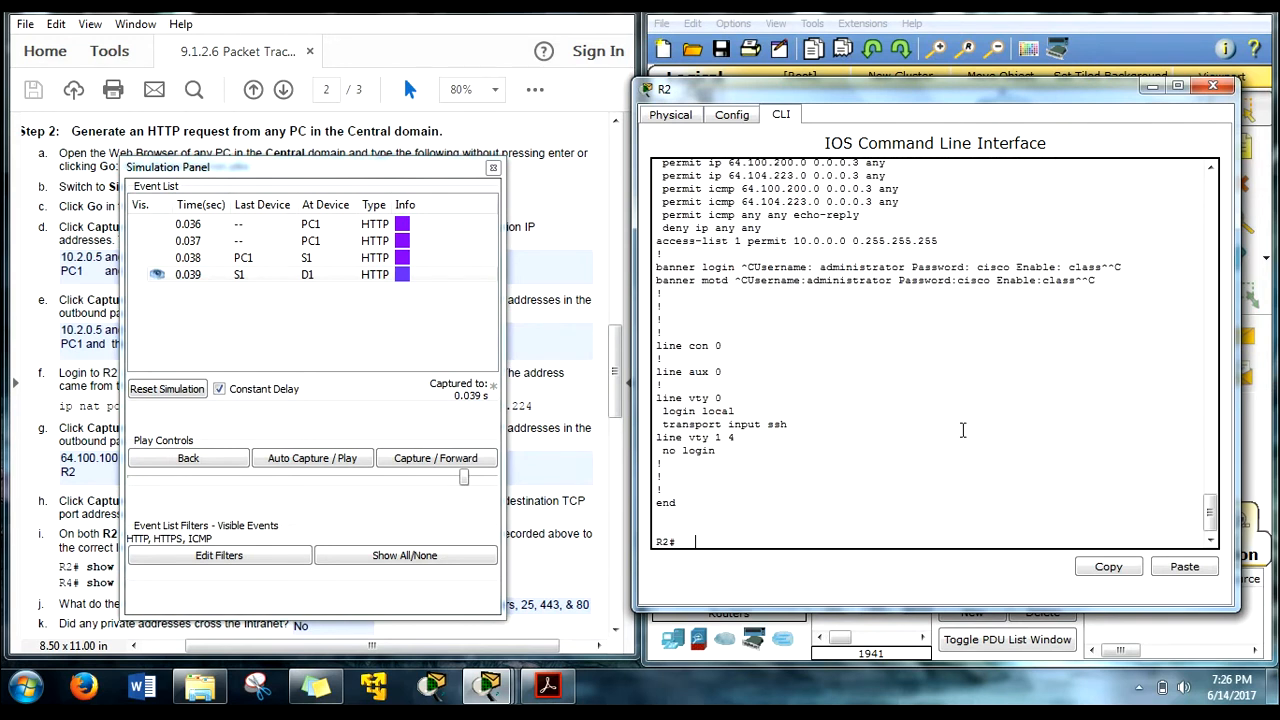
# Step: Examine the NAT pool and the serial interface addresses in R2's running configuration, and close R2
pyautogui.scroll(10, 1205, 508)
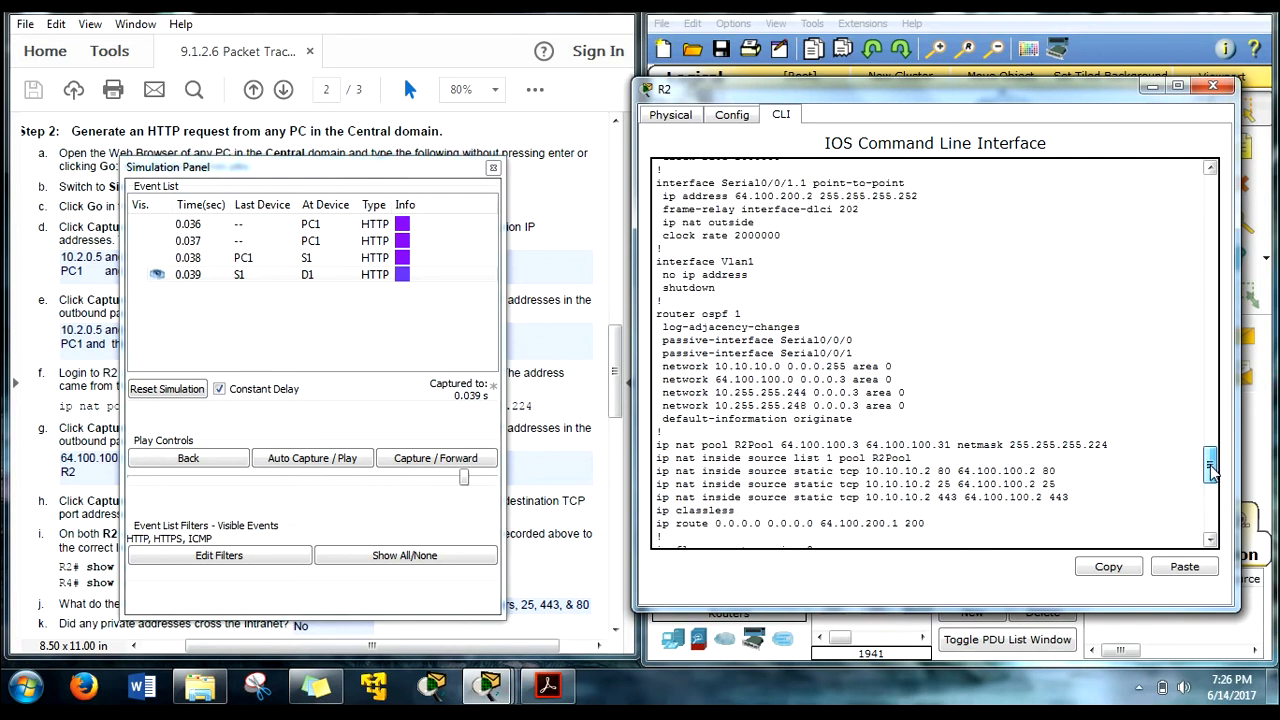
pyautogui.scroll(3, 743, 378)
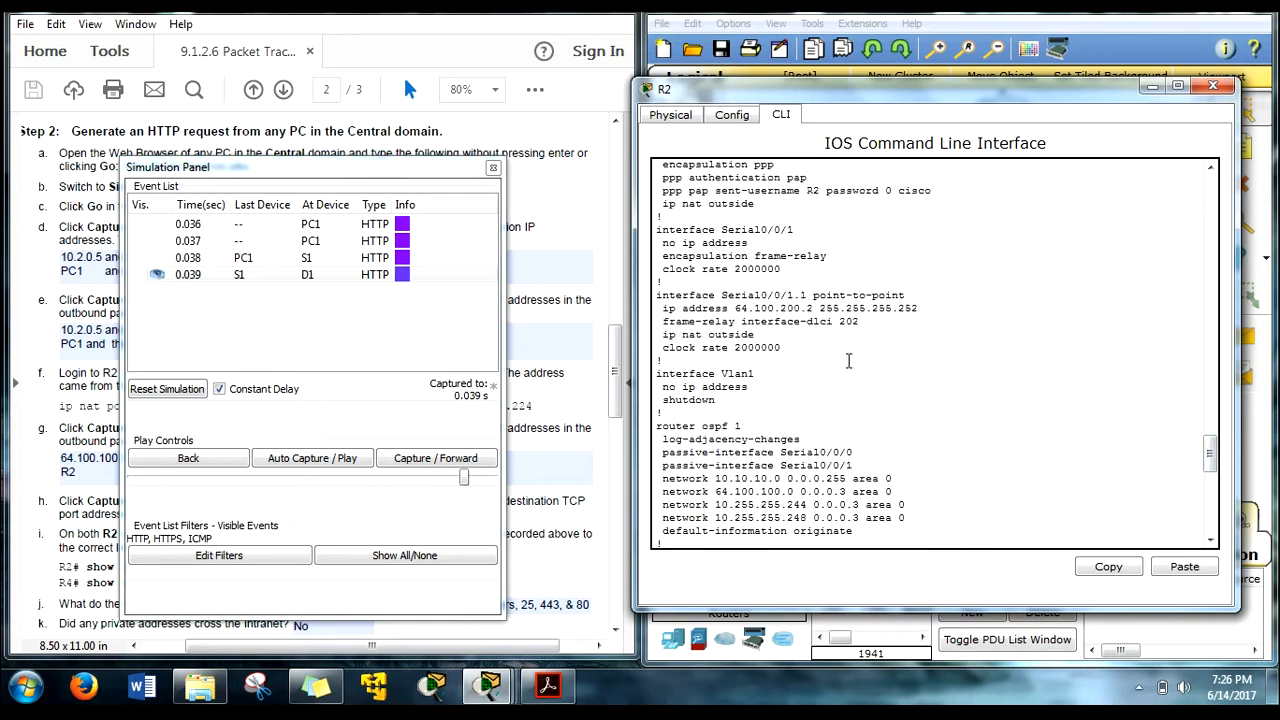
pyautogui.scroll(6, 840, 372)
pyautogui.scroll(-2, 800, 445)
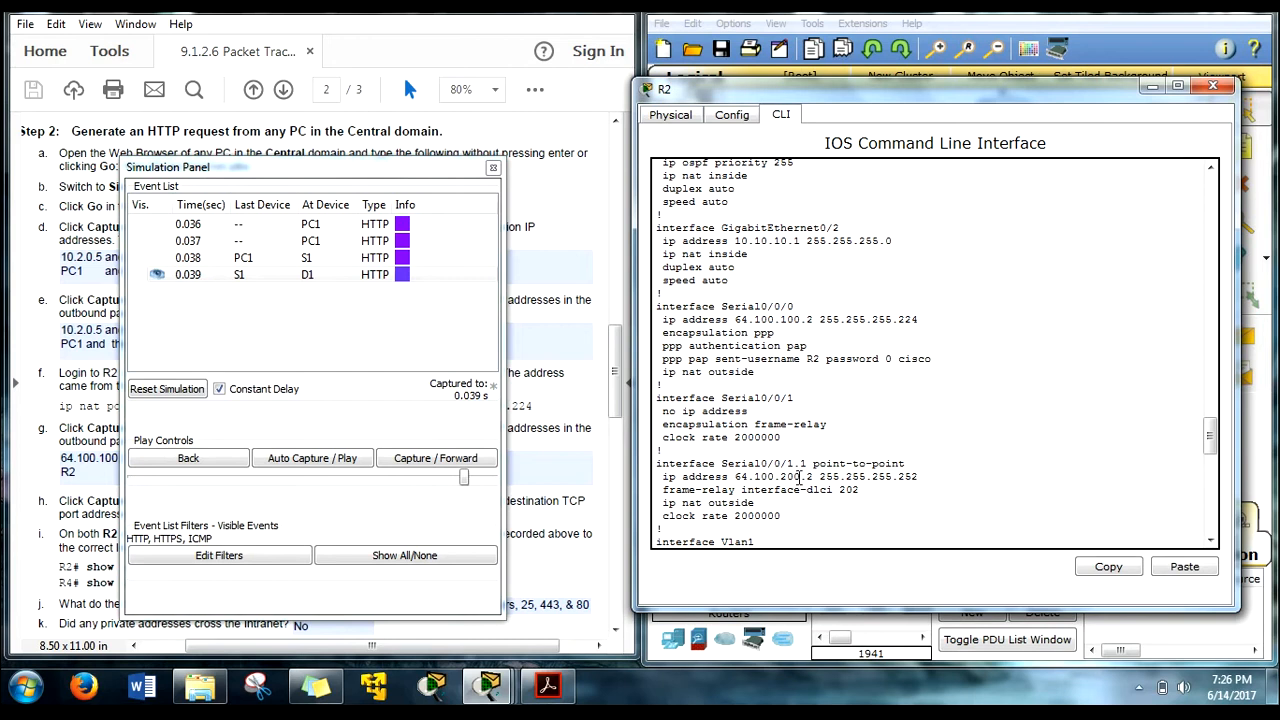
pyautogui.click(1213, 87)
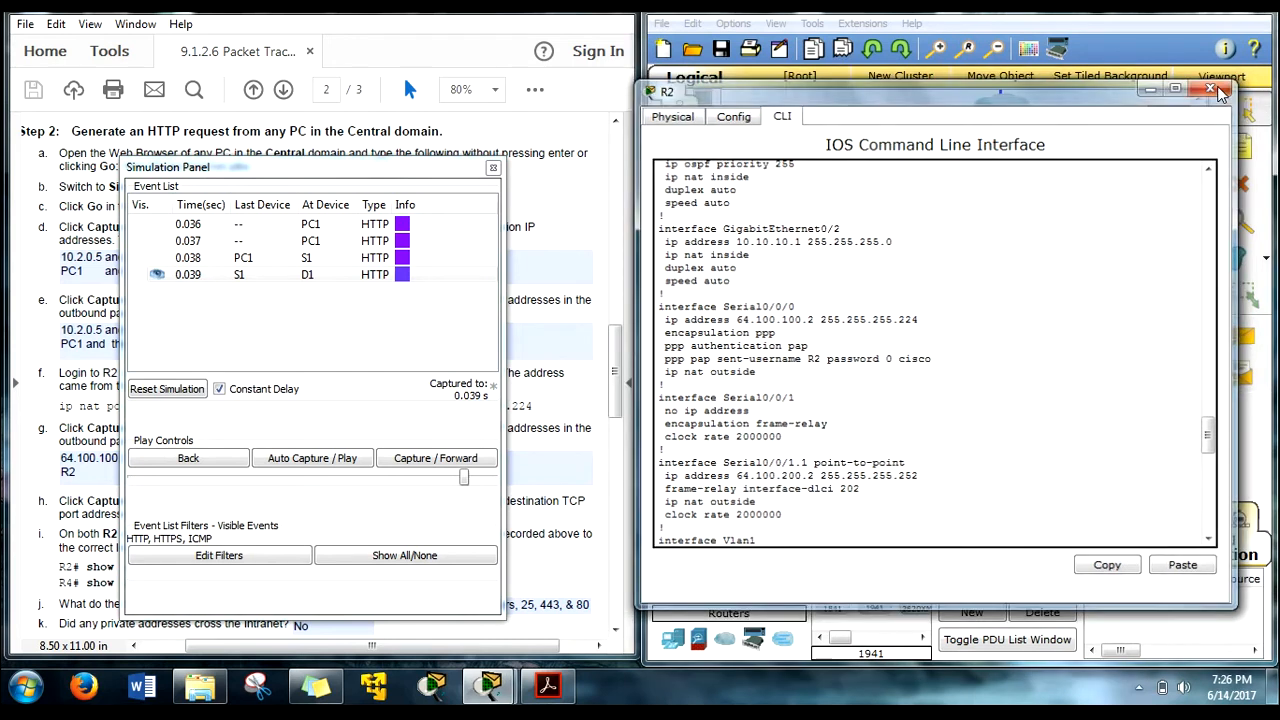
# Step: Recheck the PDU information at D1 and view the IP configuration of BranchServer.pka in the Branch area
pyautogui.click(698, 330)
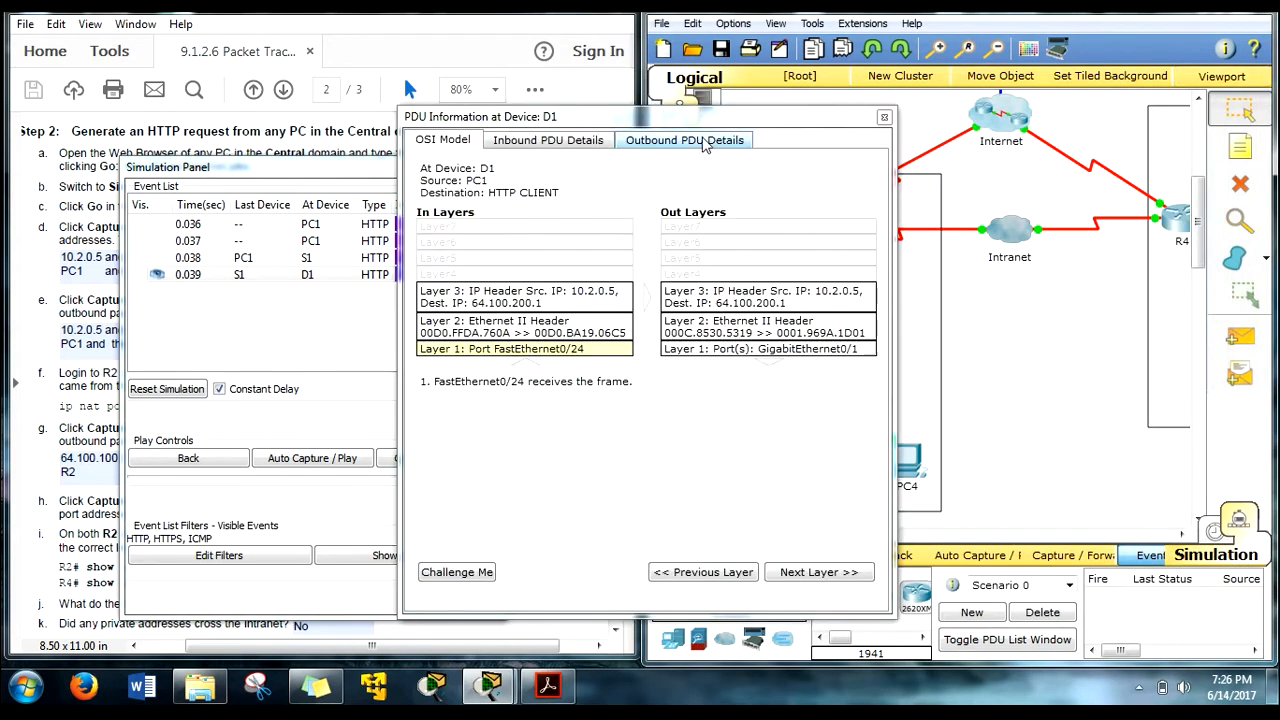
pyautogui.click(883, 117)
pyautogui.moveTo(826, 532); pyautogui.dragTo(859, 516)
pyautogui.click(922, 158)
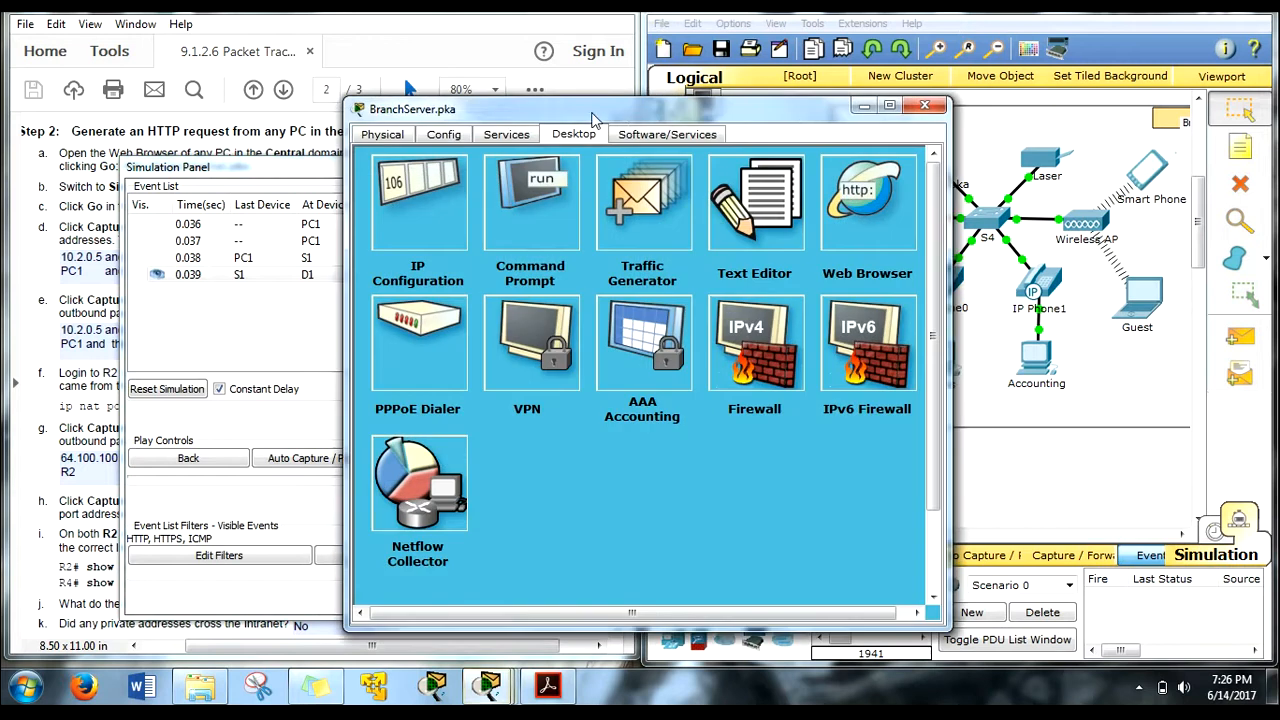
pyautogui.moveTo(600, 114); pyautogui.dragTo(796, 89)
pyautogui.click(626, 207)
pyautogui.click(739, 262)
pyautogui.hotkey('shift', 'End')
pyautogui.click(1122, 83)
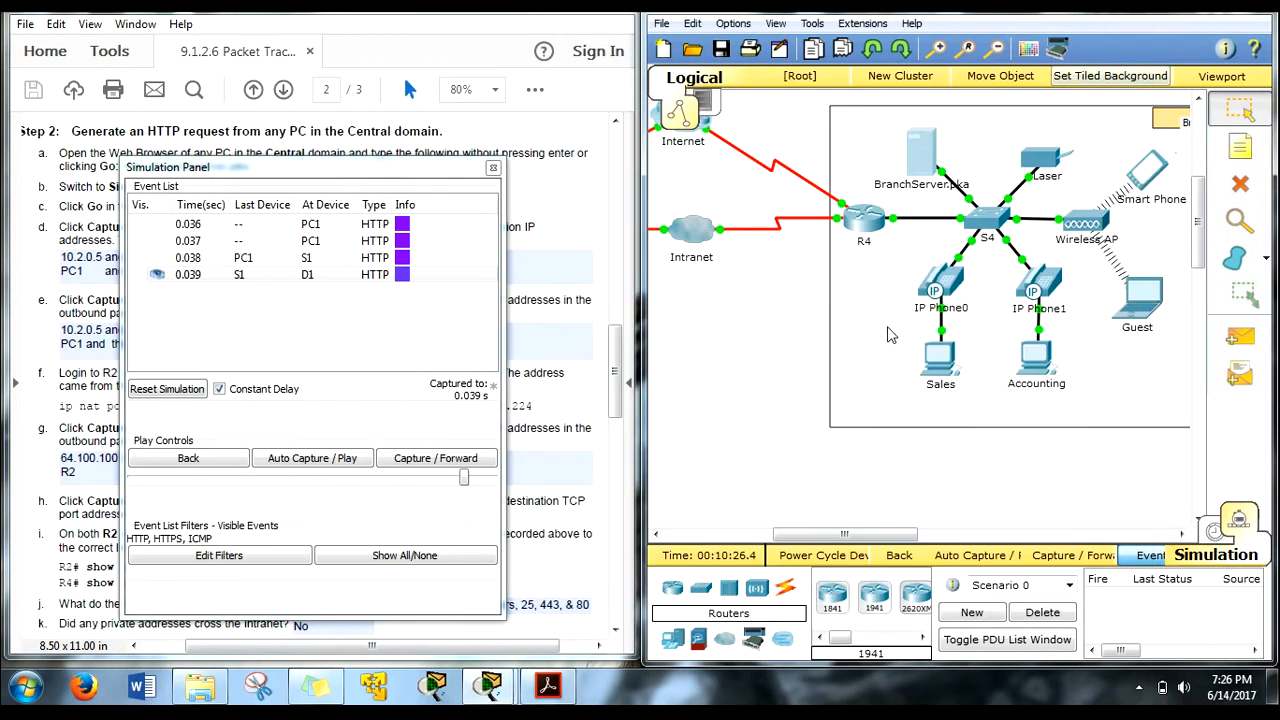
# Step: Display router R4's running configuration in its CLI with show run, paging on to the NAT statements
pyautogui.click(866, 220)
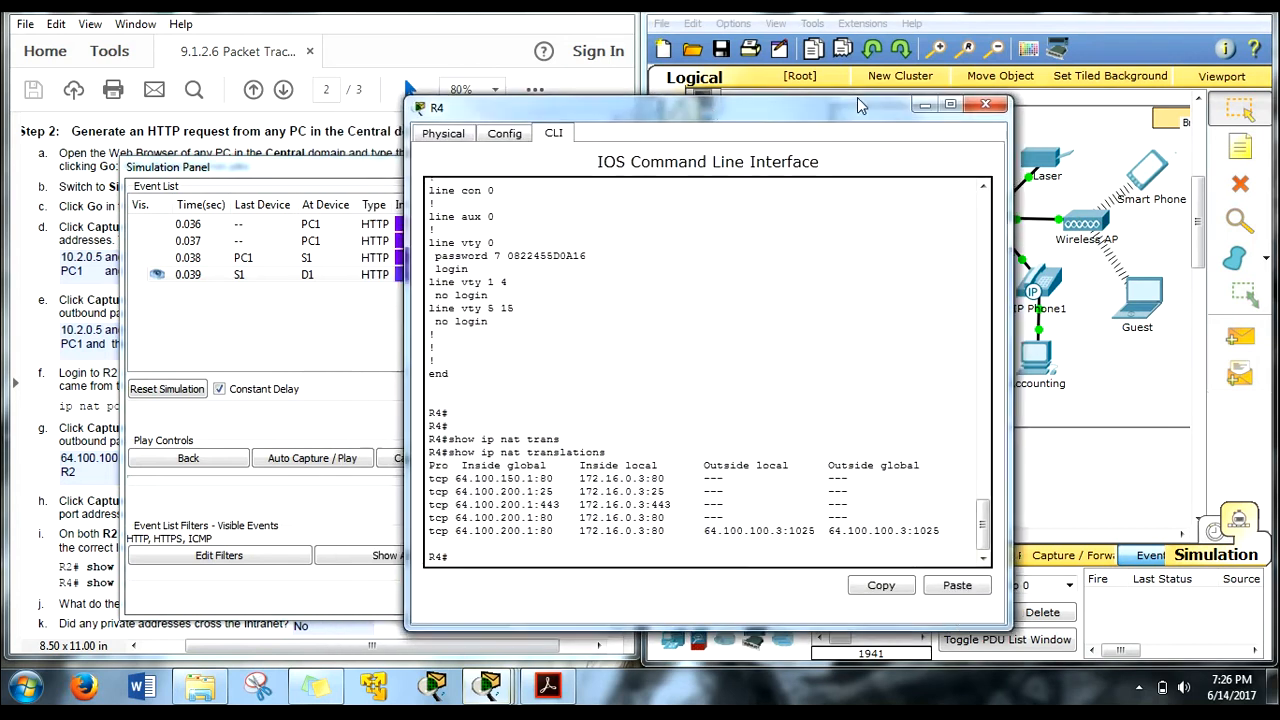
pyautogui.moveTo(480, 92); pyautogui.dragTo(788, 69)
pyautogui.press('Return')
pyautogui.write('show run')
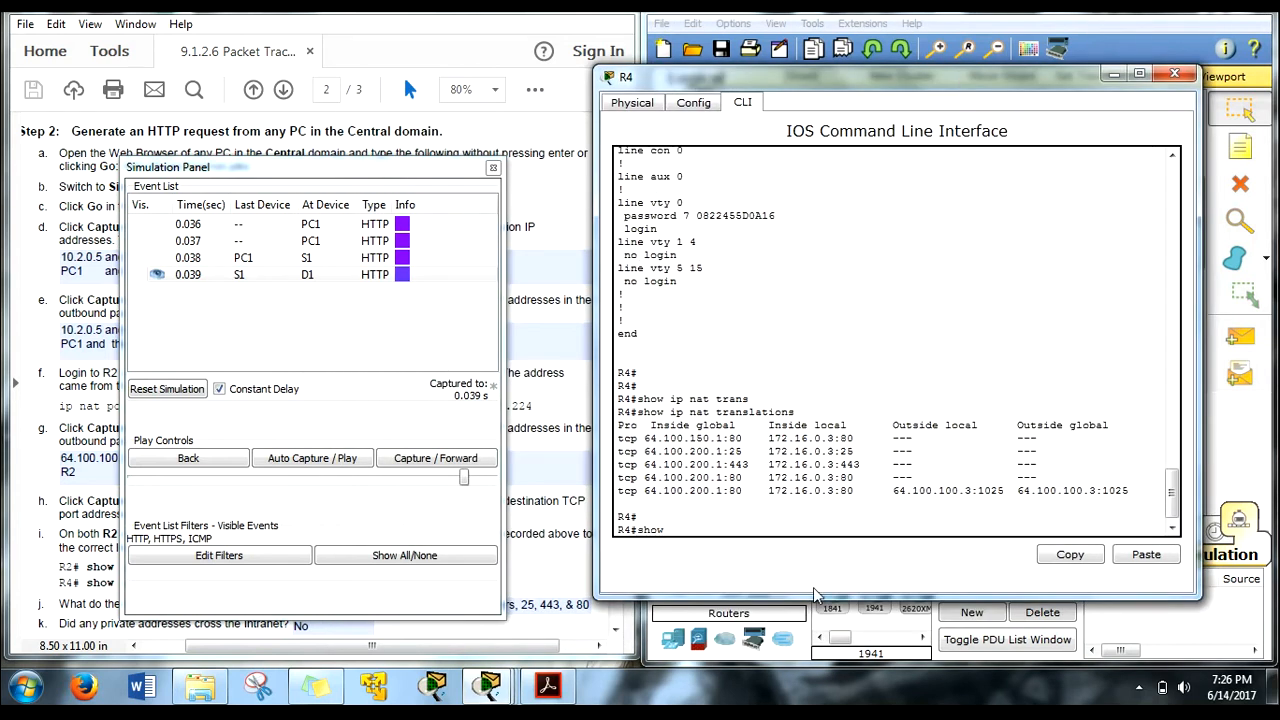
pyautogui.press('Return')
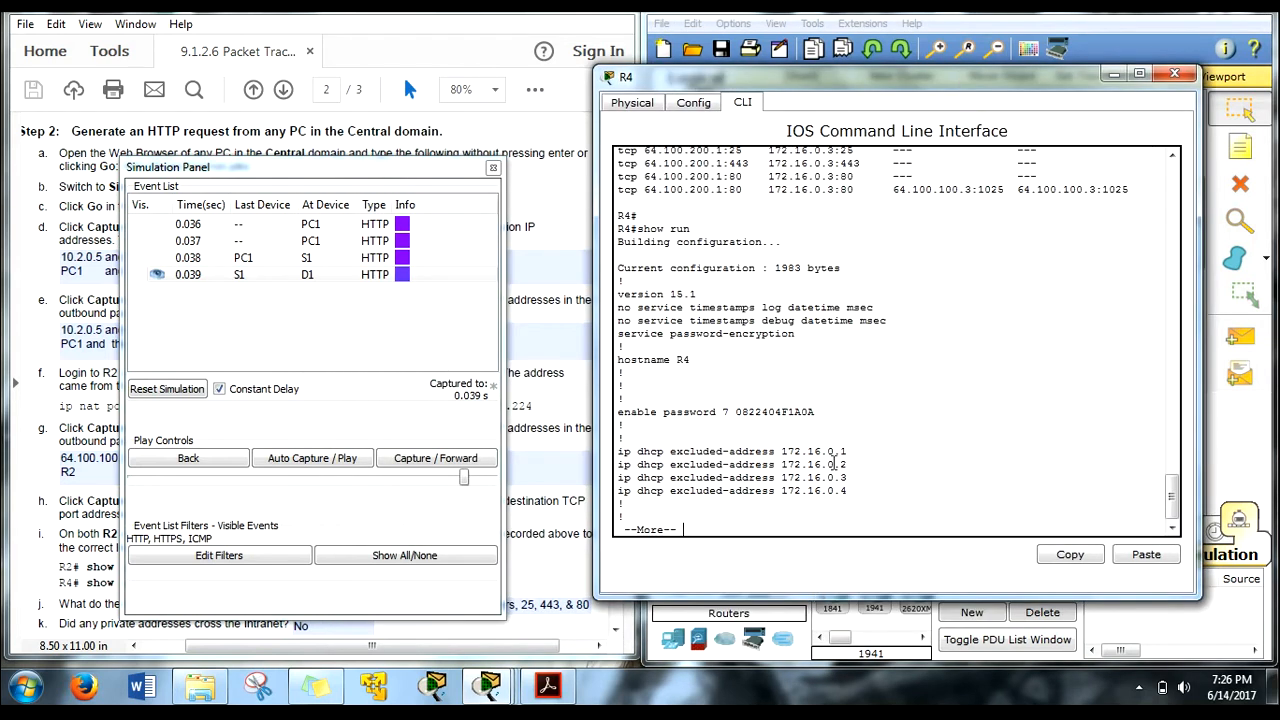
pyautogui.press('space')
pyautogui.press('space')
pyautogui.press('space')
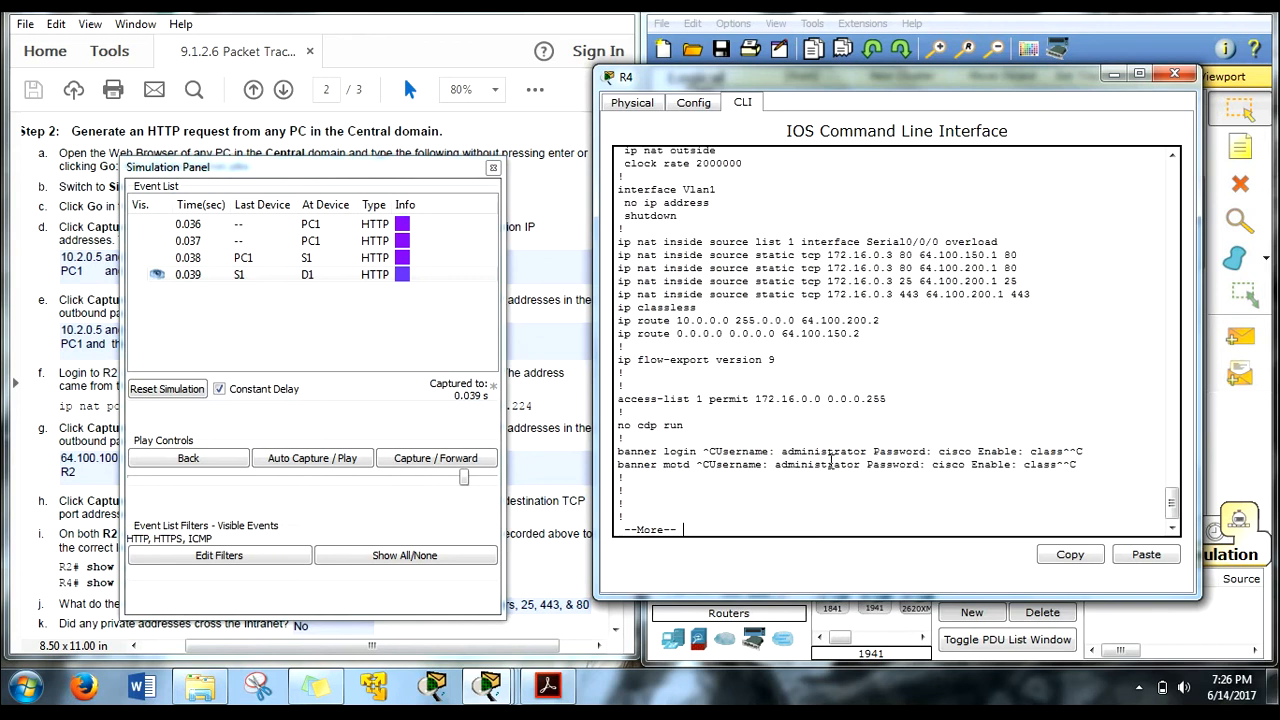
# Step: Examine R4's serial interface addresses, highlight the Serial0/0/1.1 IP address, and minimize R4's window
pyautogui.scroll(10, 830, 461)
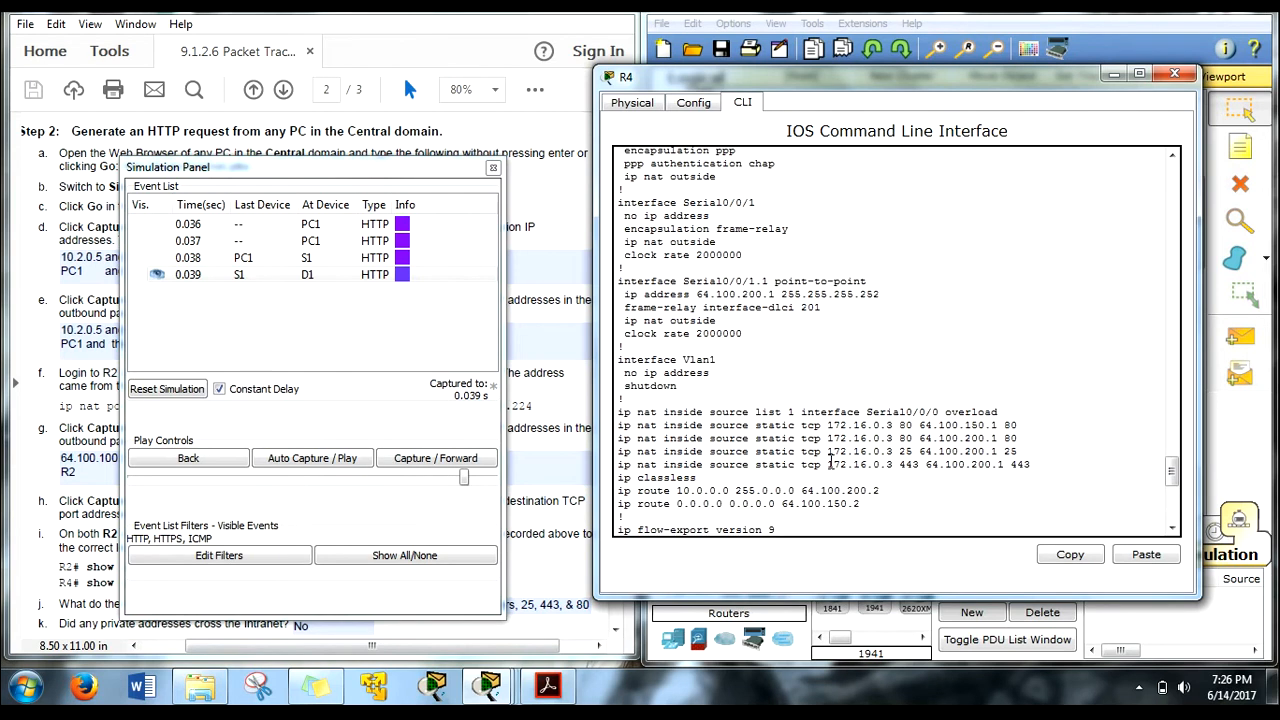
pyautogui.scroll(4, 826, 459)
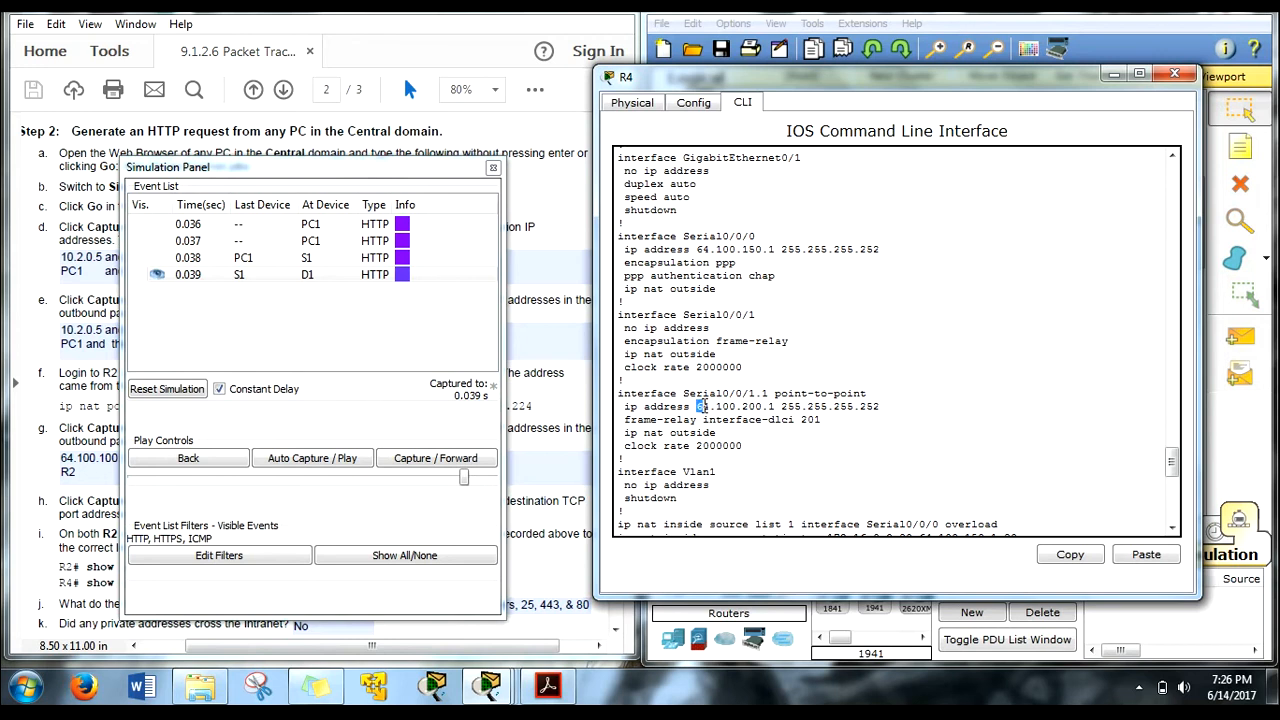
pyautogui.moveTo(700, 406); pyautogui.dragTo(776, 407)
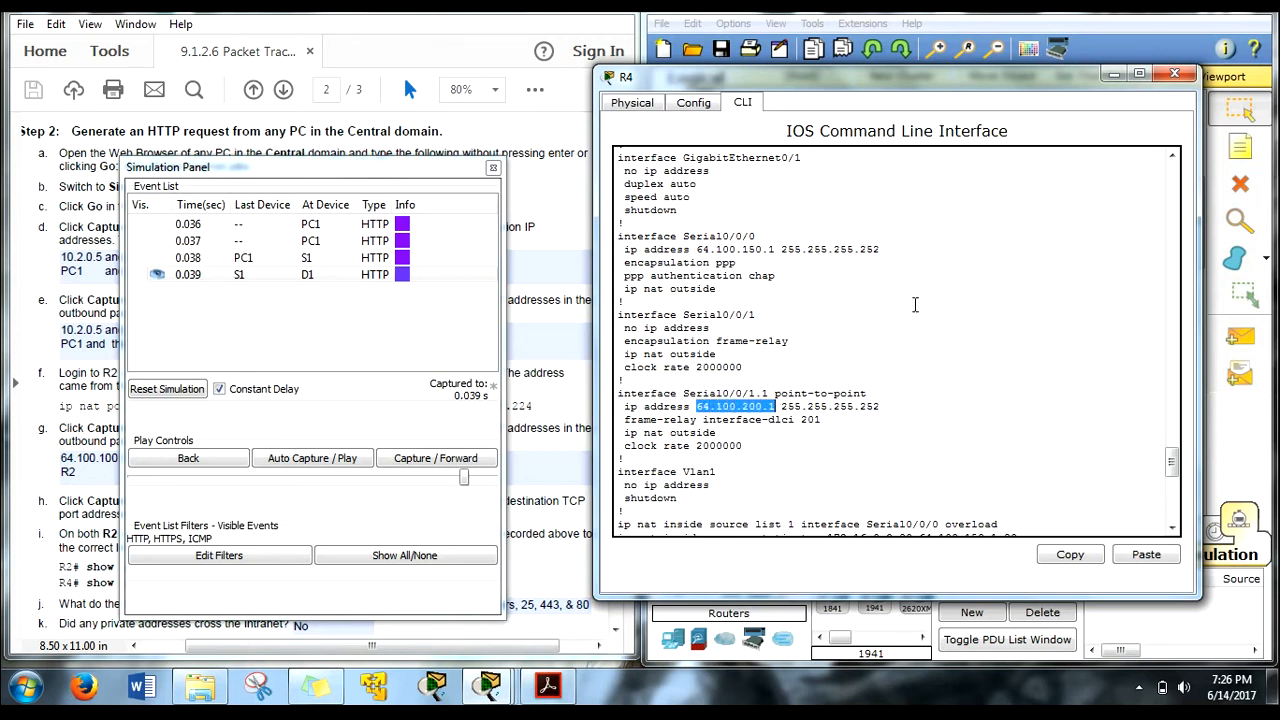
pyautogui.click(1116, 78)
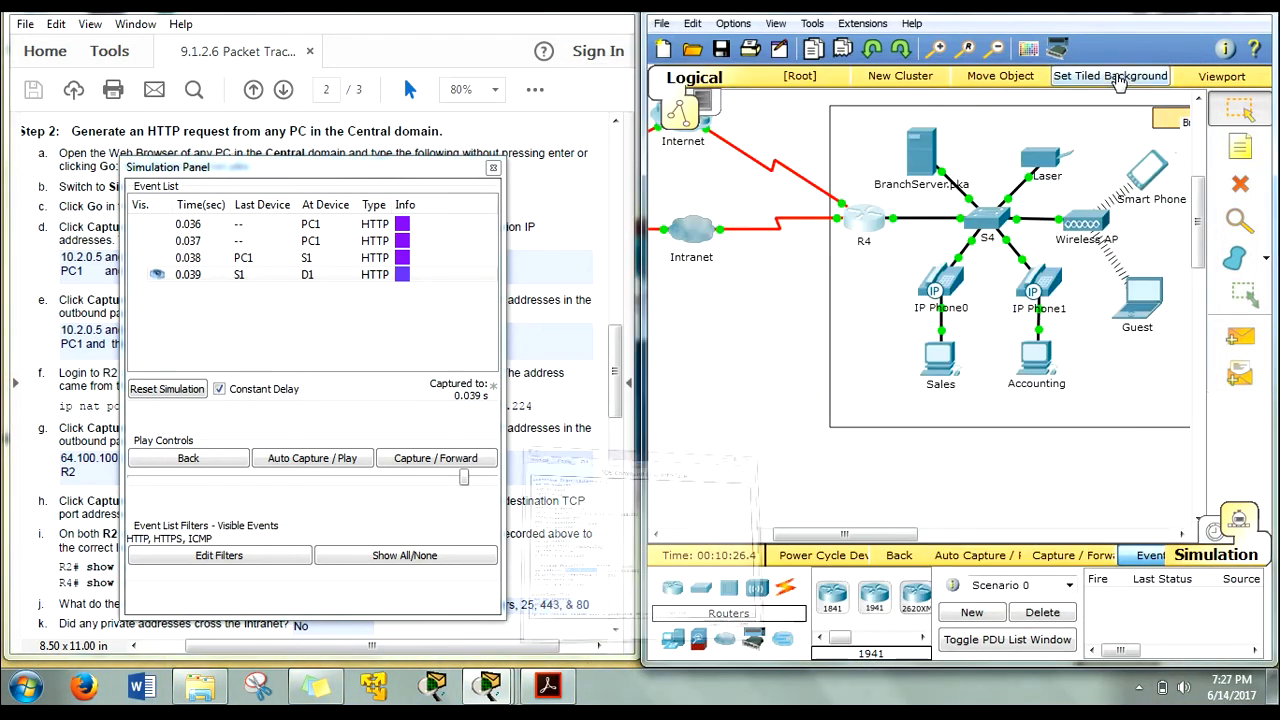
pyautogui.click(896, 114)
pyautogui.click(1030, 352)
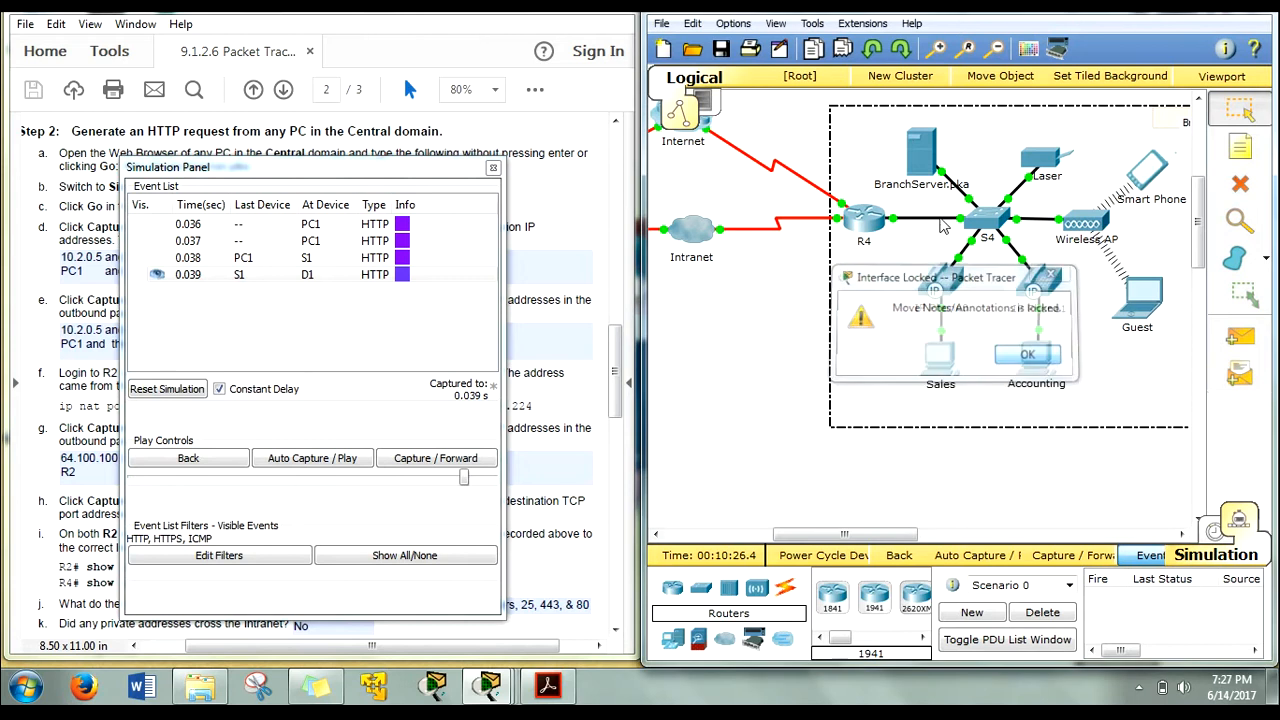
pyautogui.moveTo(804, 105); pyautogui.dragTo(950, 192)
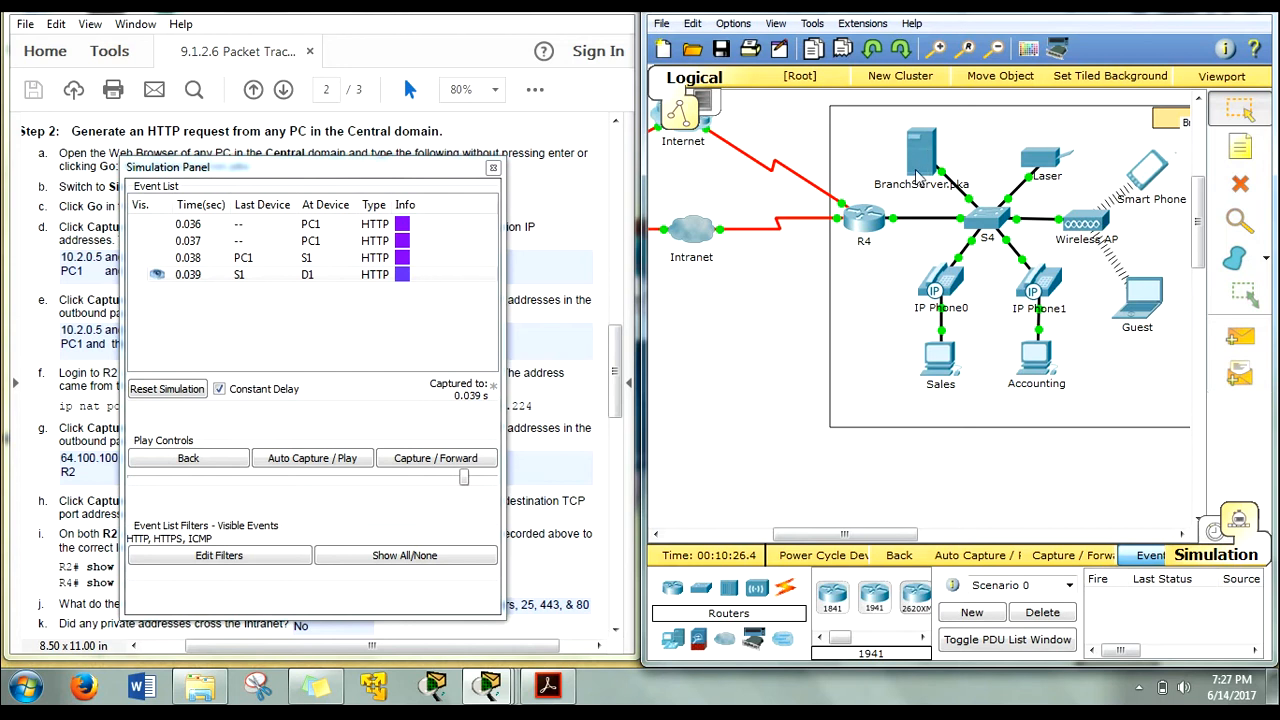
# Step: Advance the simulation until the HTTP packet reaches R2, inspect its PDU information there, and close it
pyautogui.moveTo(301, 167); pyautogui.dragTo(212, 320)
pyautogui.moveTo(850, 536); pyautogui.dragTo(756, 546)
pyautogui.moveTo(336, 311); pyautogui.dragTo(366, 142)
pyautogui.click(388, 437)
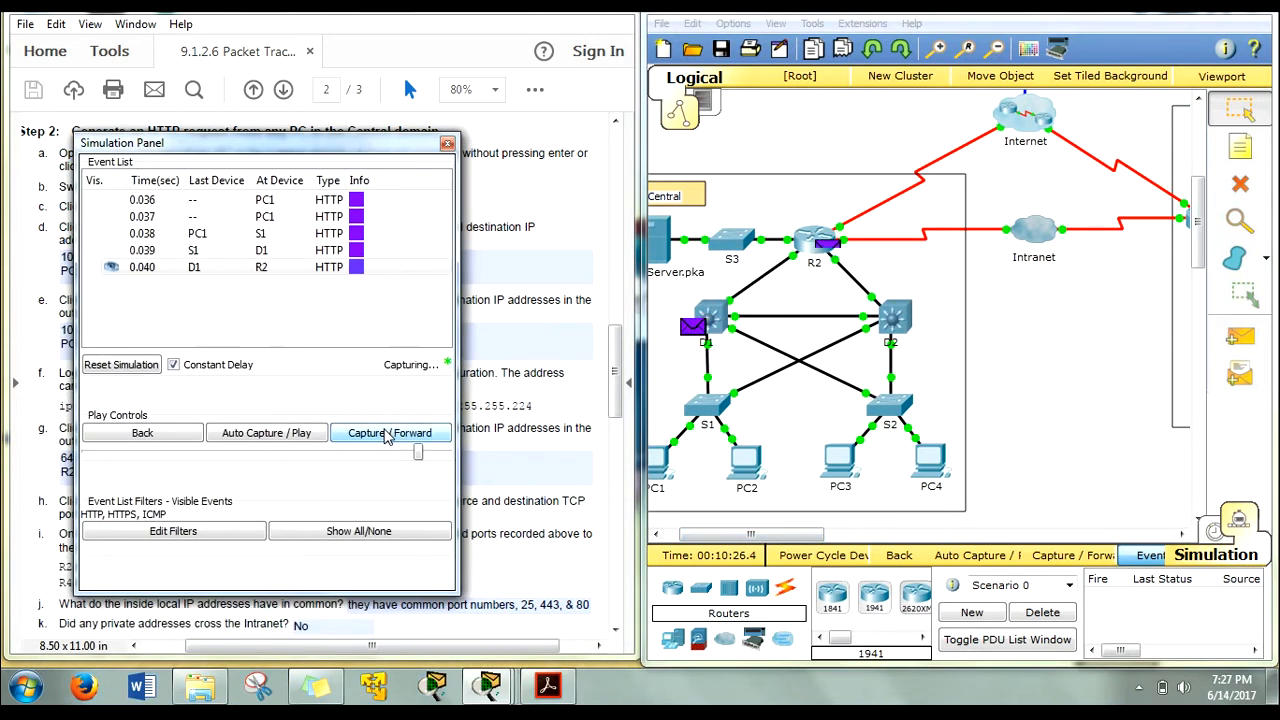
pyautogui.click(831, 250)
pyautogui.click(831, 252)
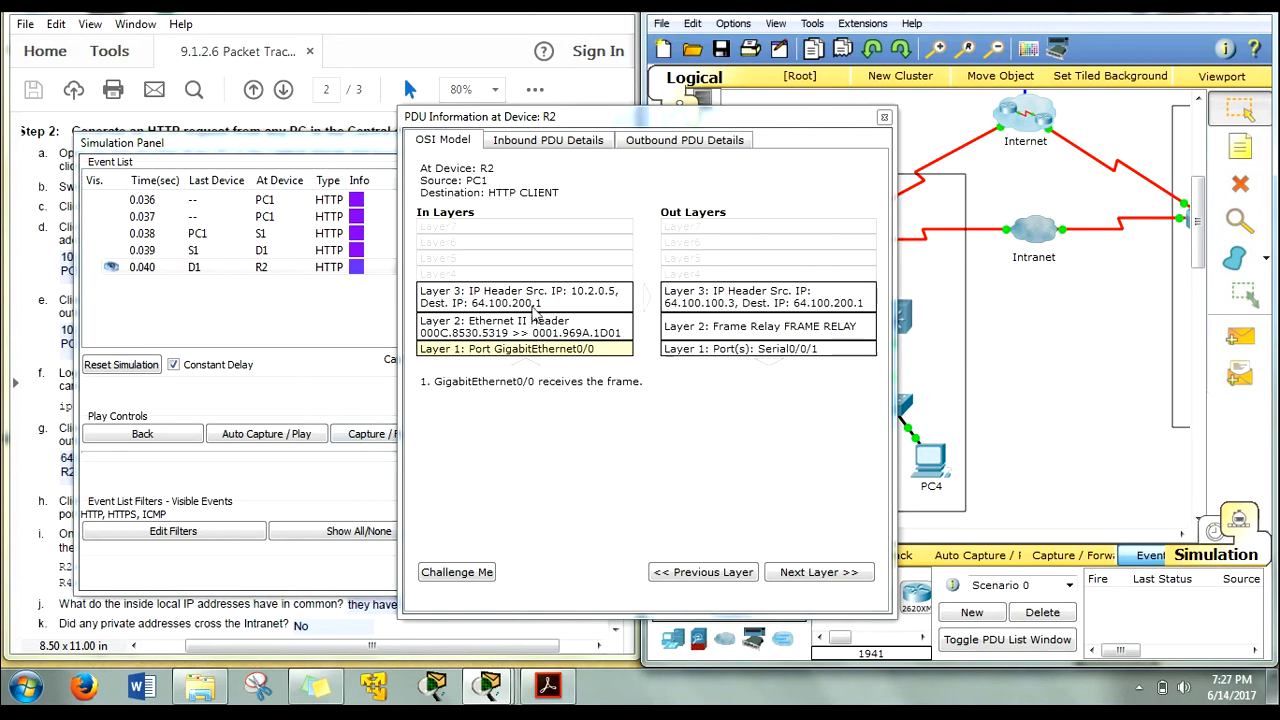
pyautogui.click(883, 118)
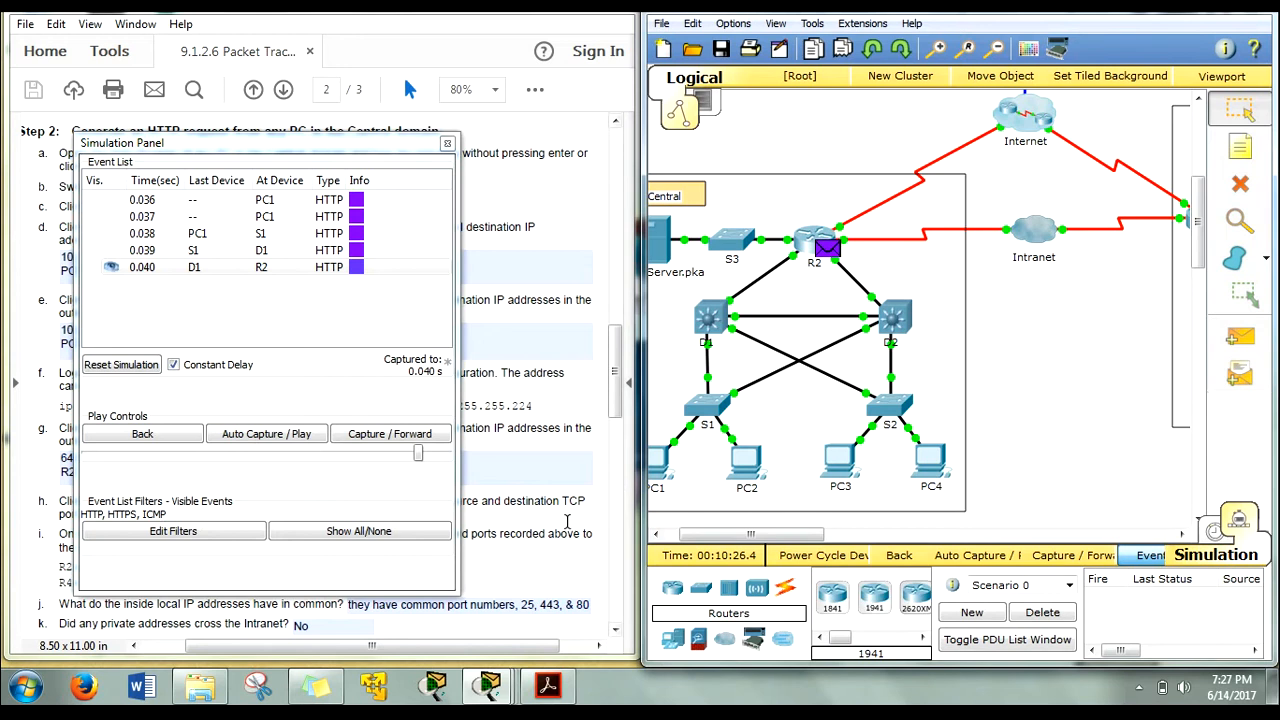
# Step: Advance the HTTP packet across the Intranet to R4 and open its PDU information there
pyautogui.click(414, 439)
pyautogui.moveTo(796, 532); pyautogui.dragTo(841, 532)
pyautogui.click(1057, 229)
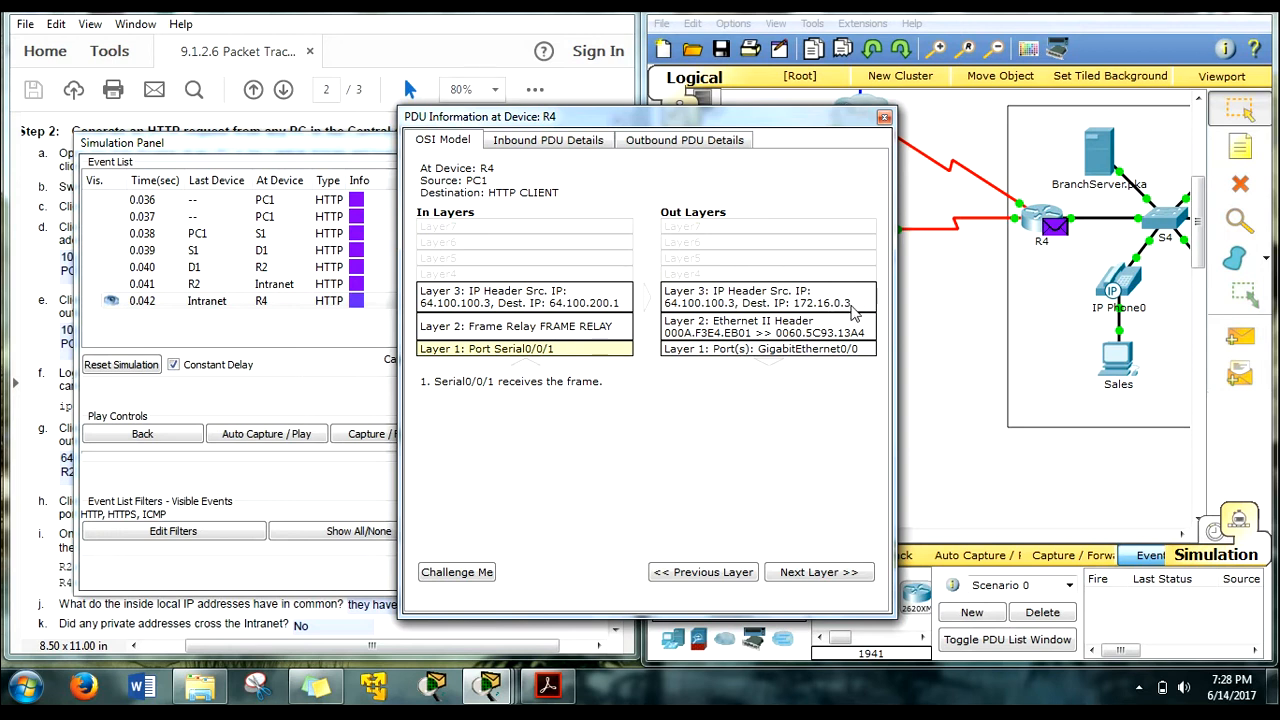
# Step: Check BranchServer.pka's IP configuration against the outbound destination address in R4's PDU information, closing both windows when finished
pyautogui.click(1078, 166)
pyautogui.click(412, 215)
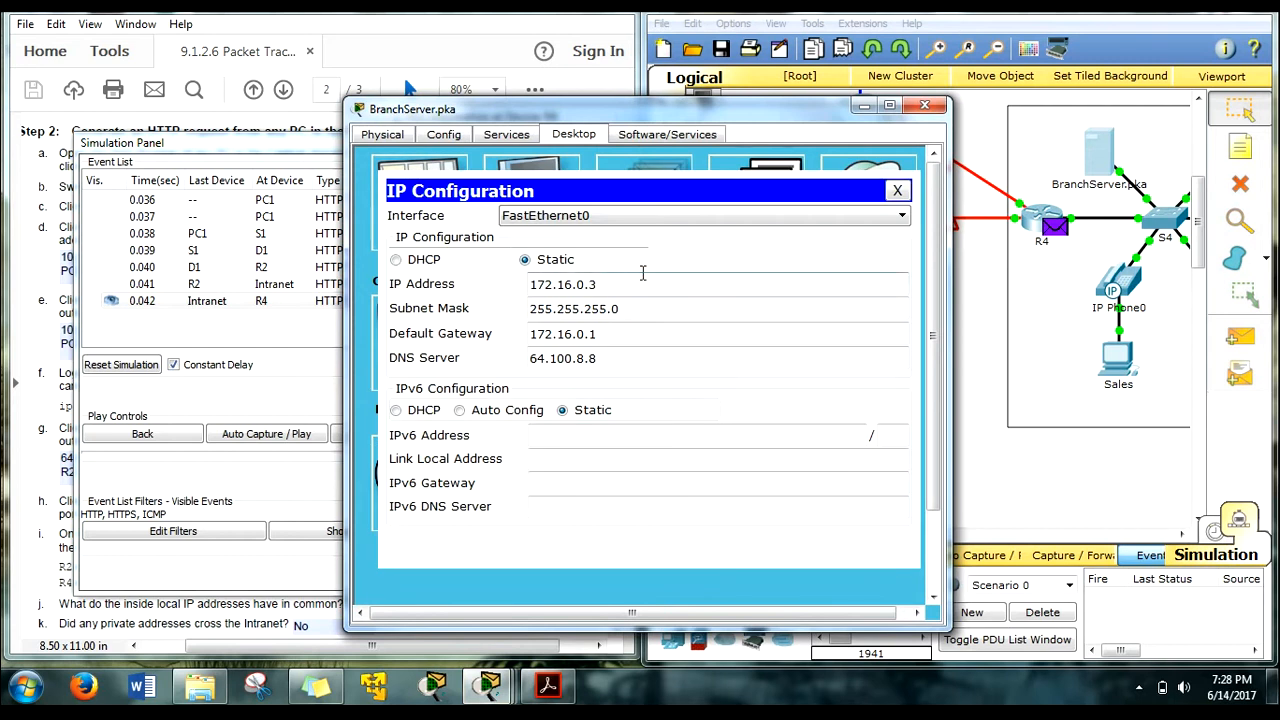
pyautogui.click(924, 104)
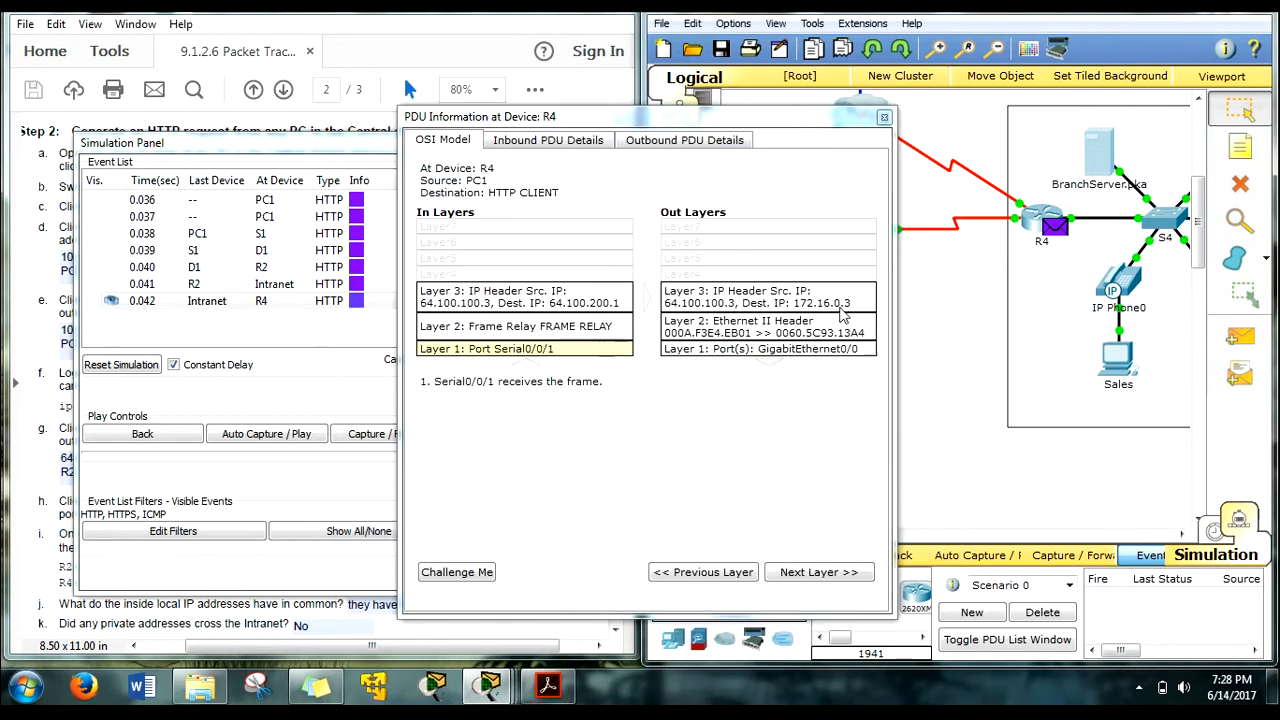
pyautogui.click(883, 117)
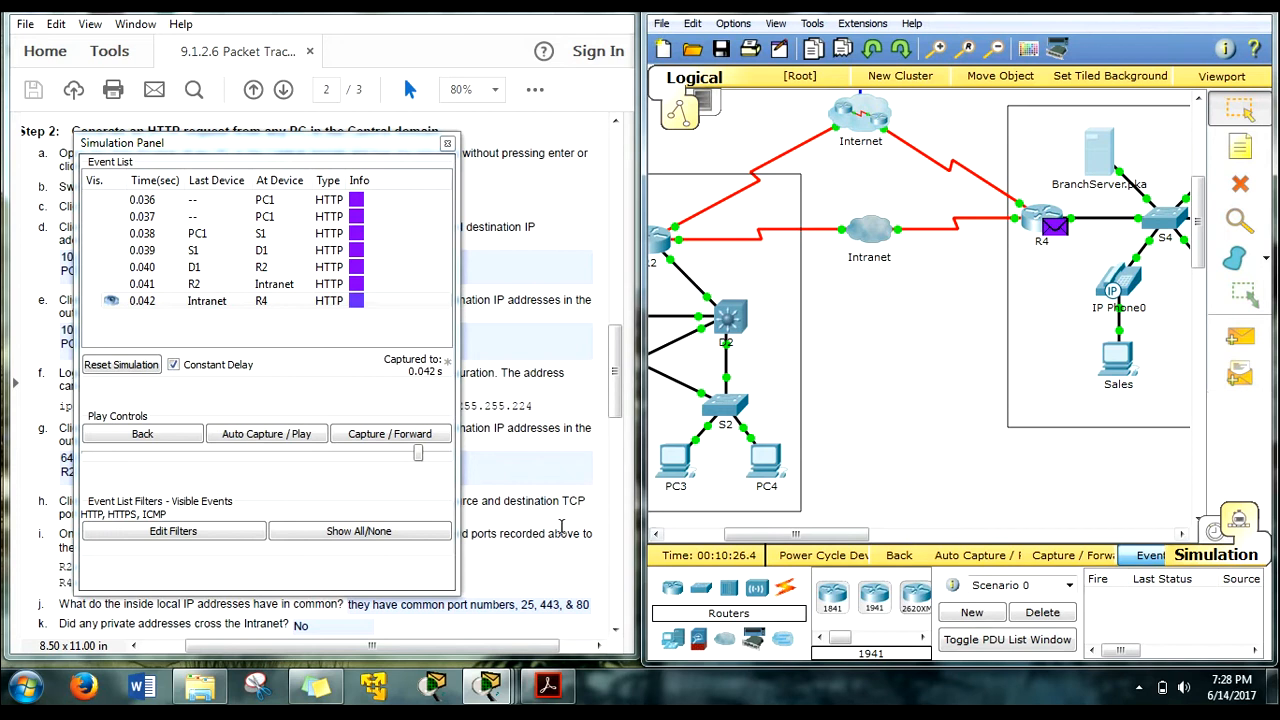
# Step: Advance the HTTP packet to BranchServer.pka, inspect the TCP ports and IP addresses in its PDU information, and close it
pyautogui.click(392, 438)
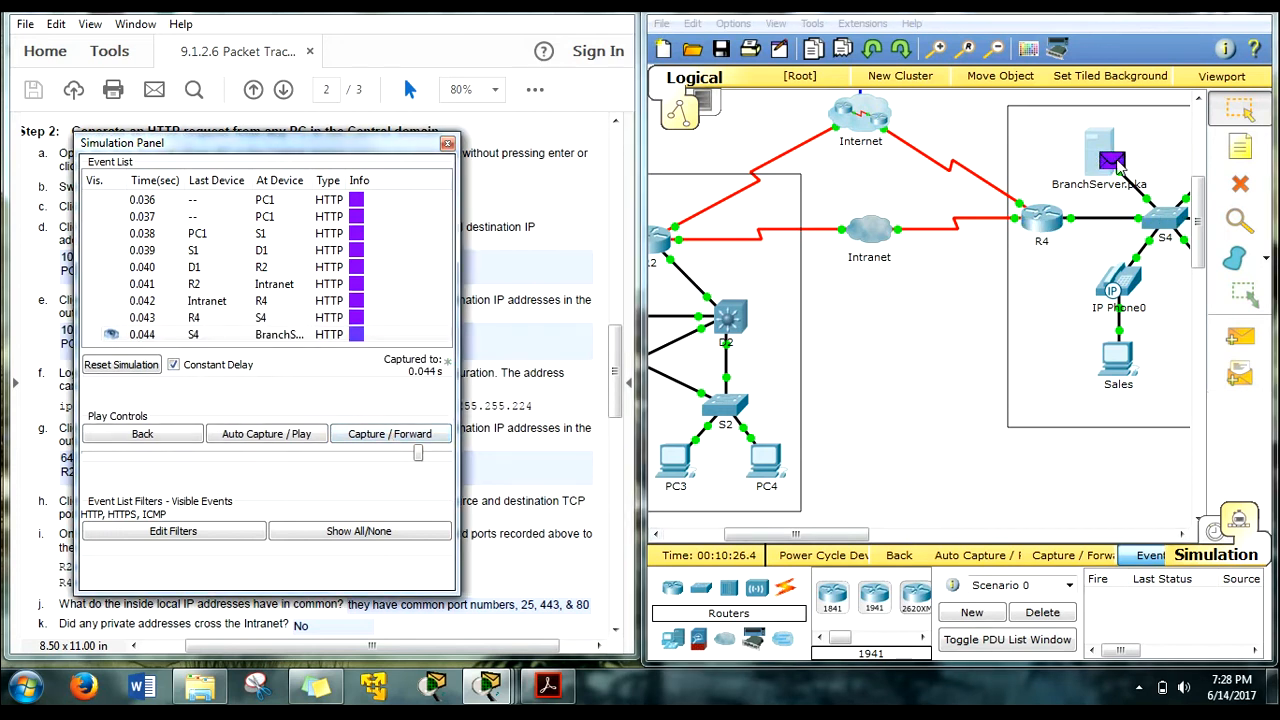
pyautogui.click(1112, 162)
pyautogui.moveTo(752, 124); pyautogui.dragTo(860, 64)
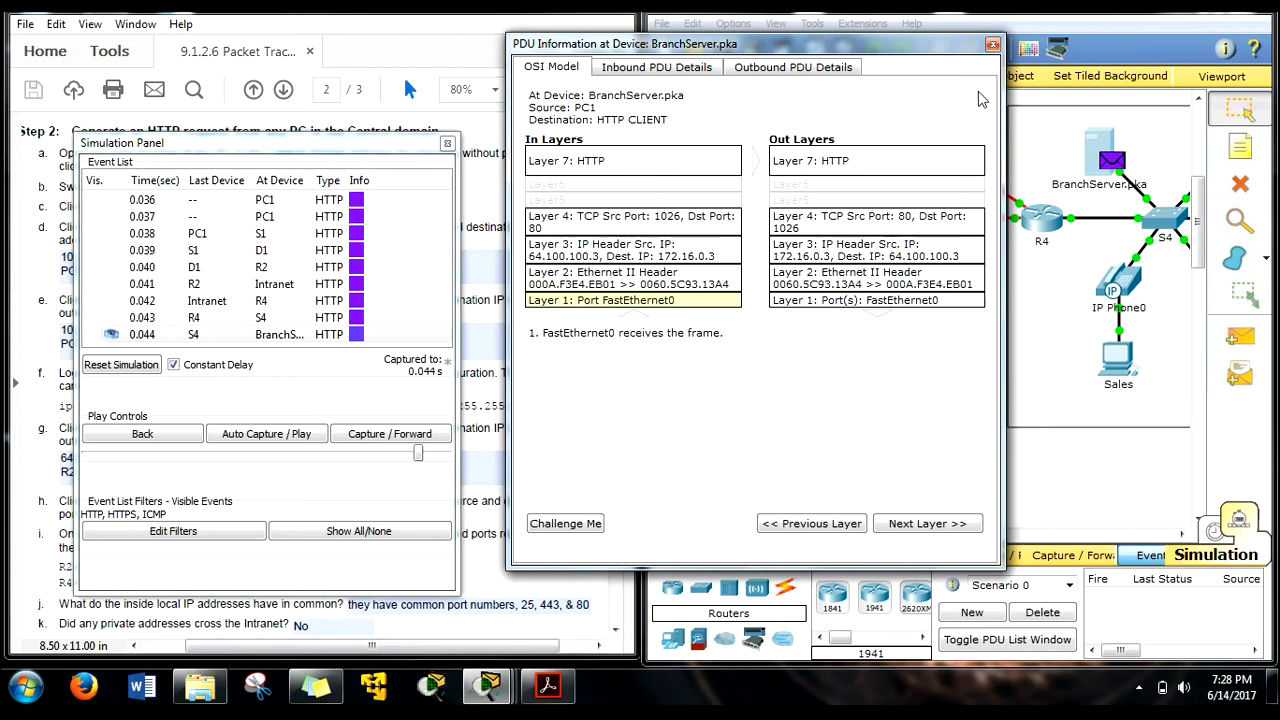
pyautogui.click(992, 44)
# Step: Advance the server's reply through S4 and R4 into the Internet cloud, inspect its PDU information at ISP-Tier3a, and close it
pyautogui.click(400, 434)
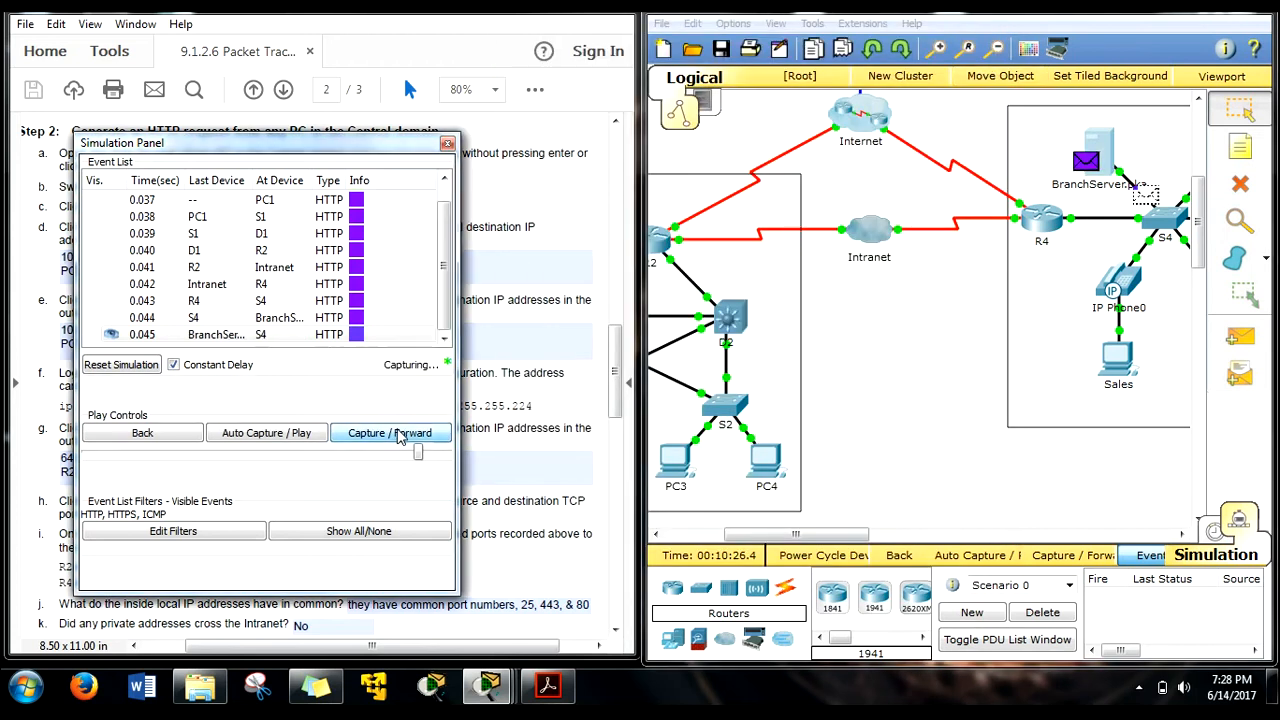
pyautogui.click(400, 434)
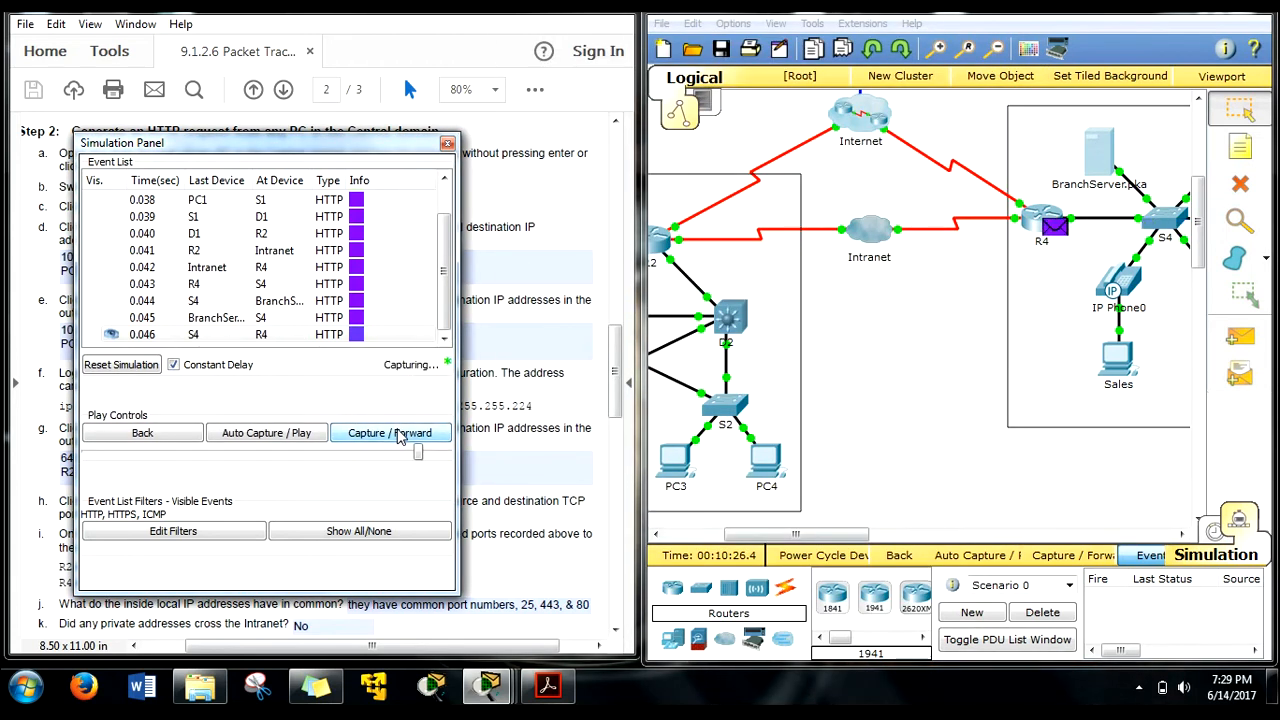
pyautogui.click(400, 434)
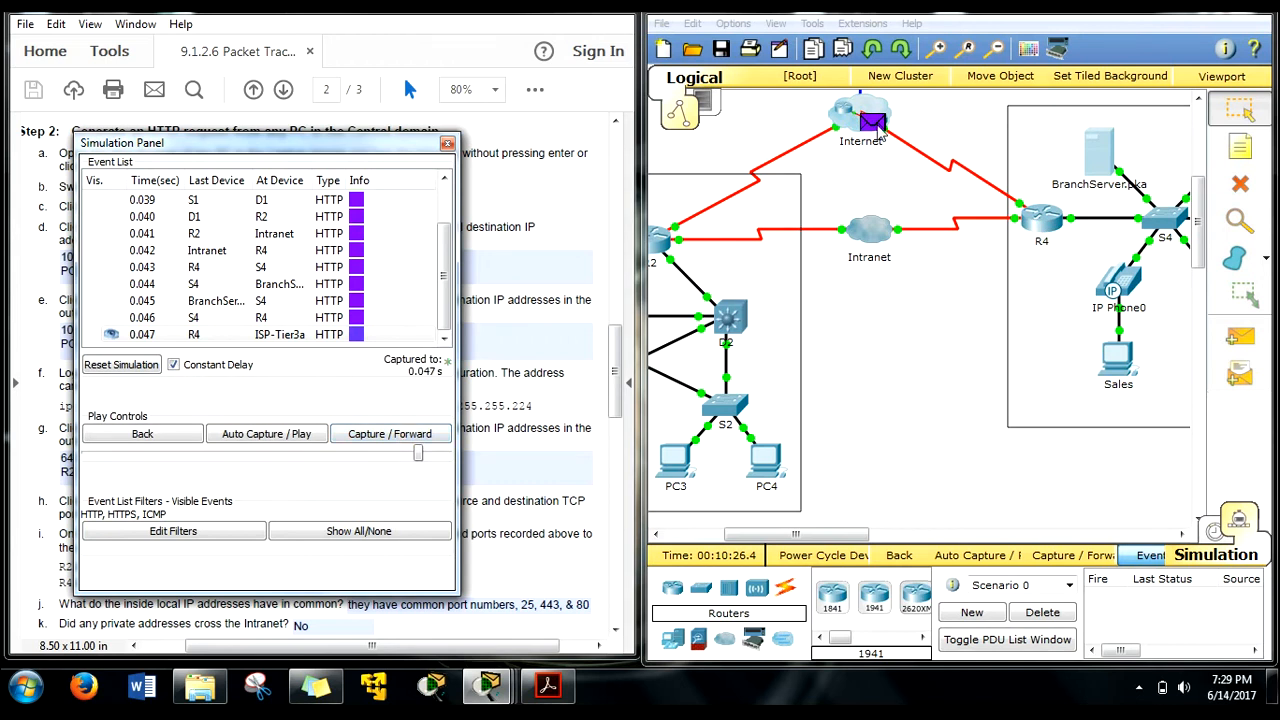
pyautogui.click(878, 128)
pyautogui.moveTo(766, 121); pyautogui.dragTo(871, 59)
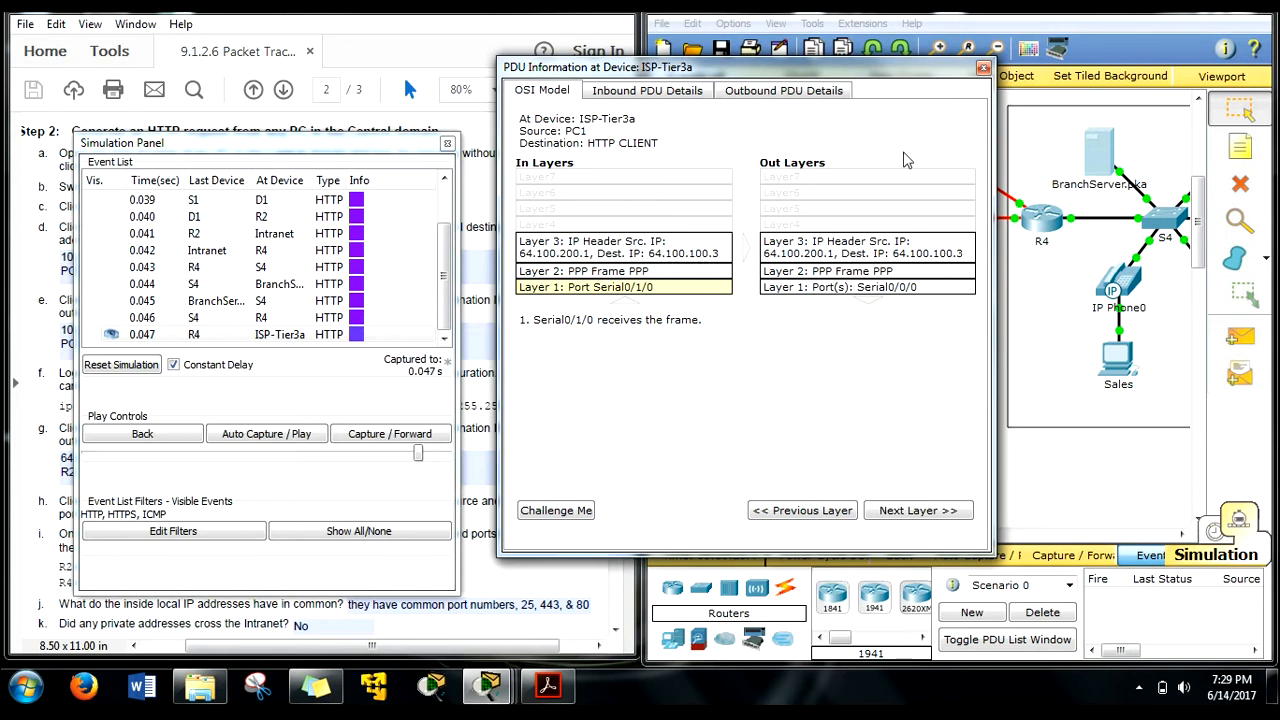
pyautogui.click(984, 67)
# Step: Advance the reply to R2, compare the inbound and outbound IP addresses in its PDU information, and close it
pyautogui.moveTo(797, 540); pyautogui.dragTo(749, 540)
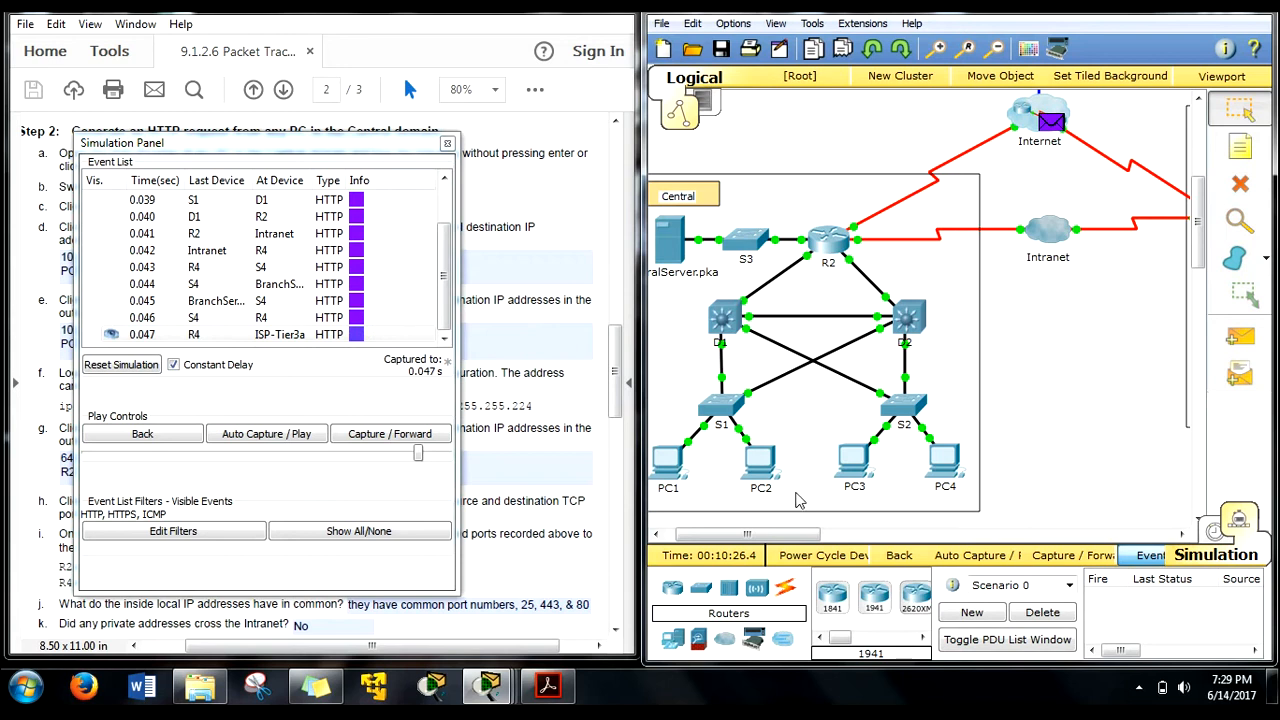
pyautogui.click(425, 441)
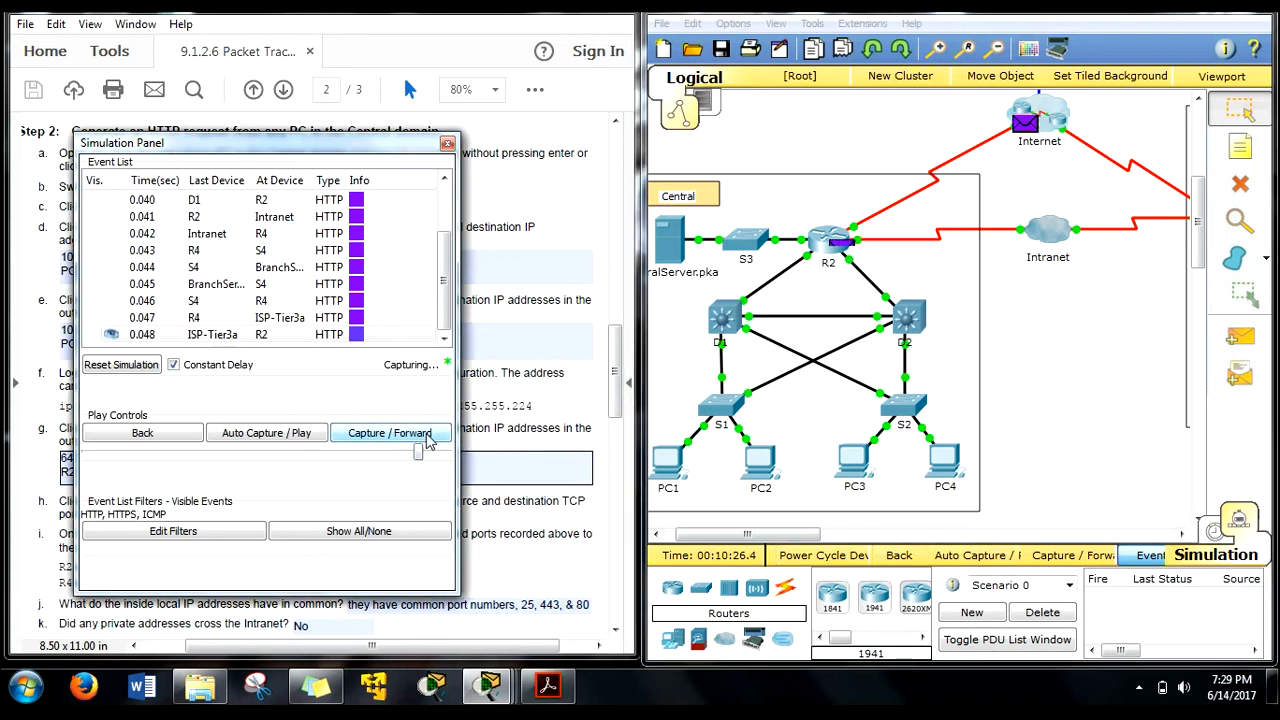
pyautogui.click(848, 250)
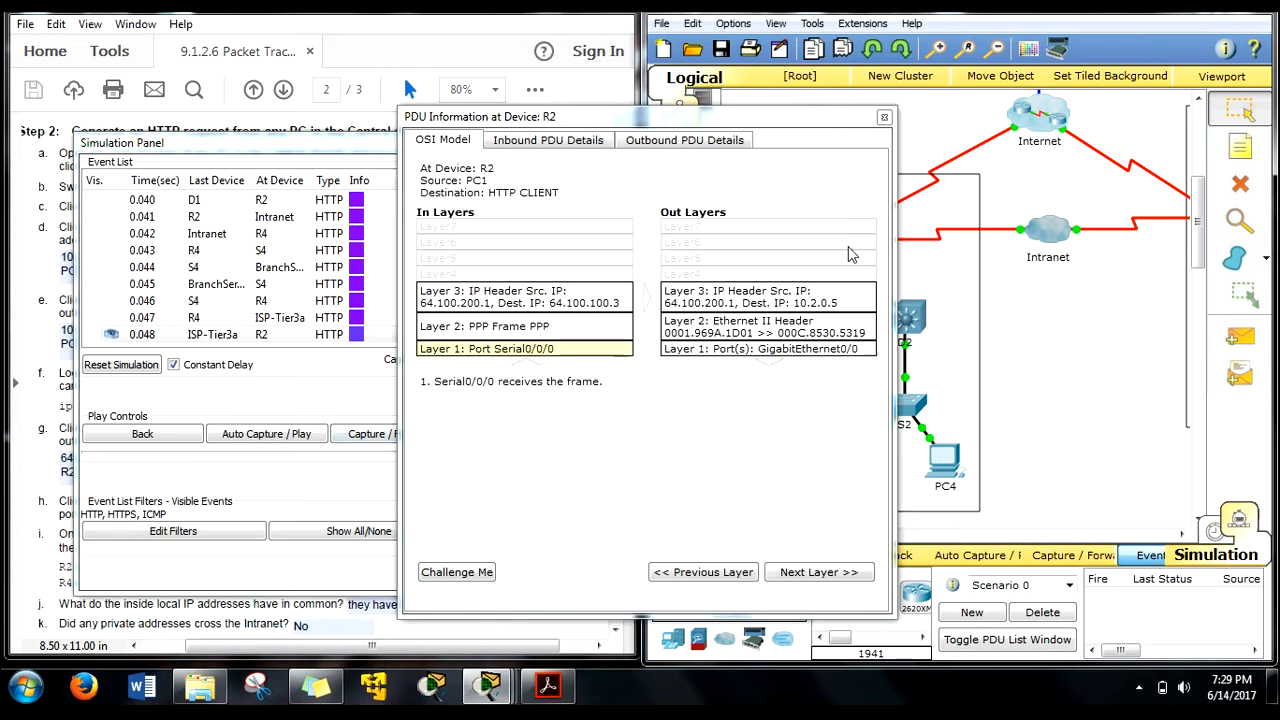
pyautogui.moveTo(736, 113); pyautogui.dragTo(876, 87)
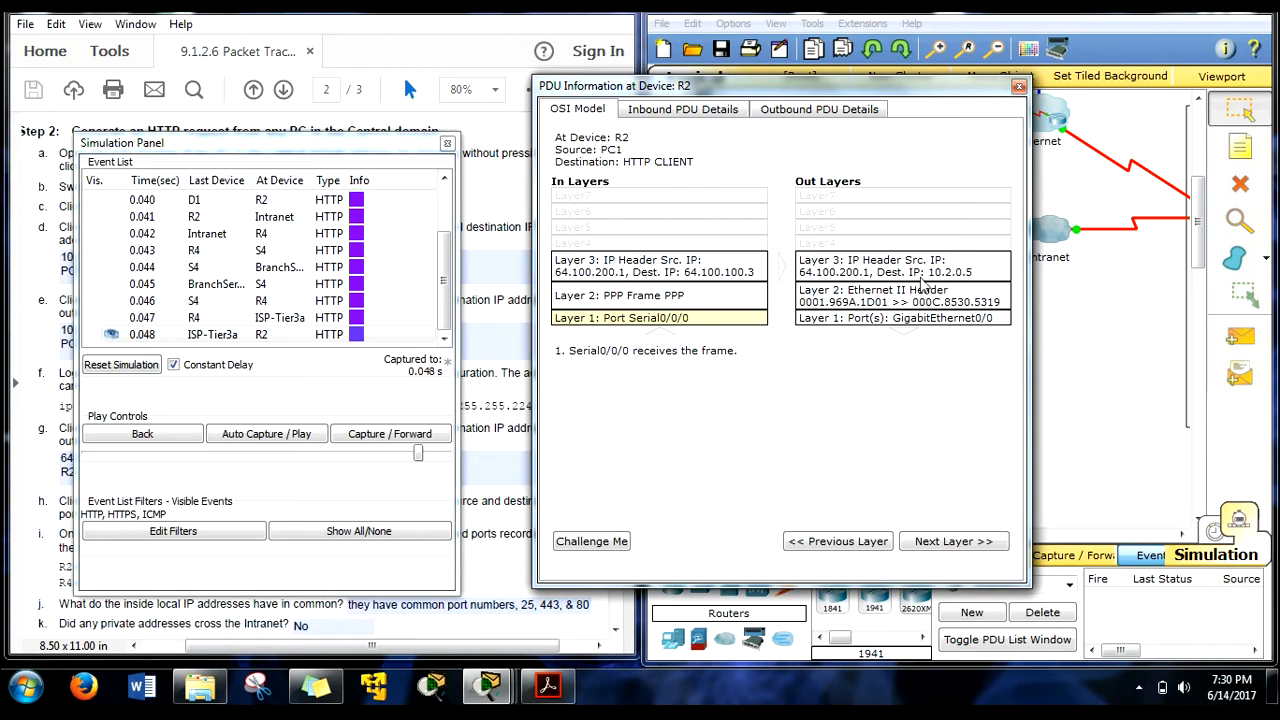
pyautogui.moveTo(937, 90); pyautogui.dragTo(836, 84)
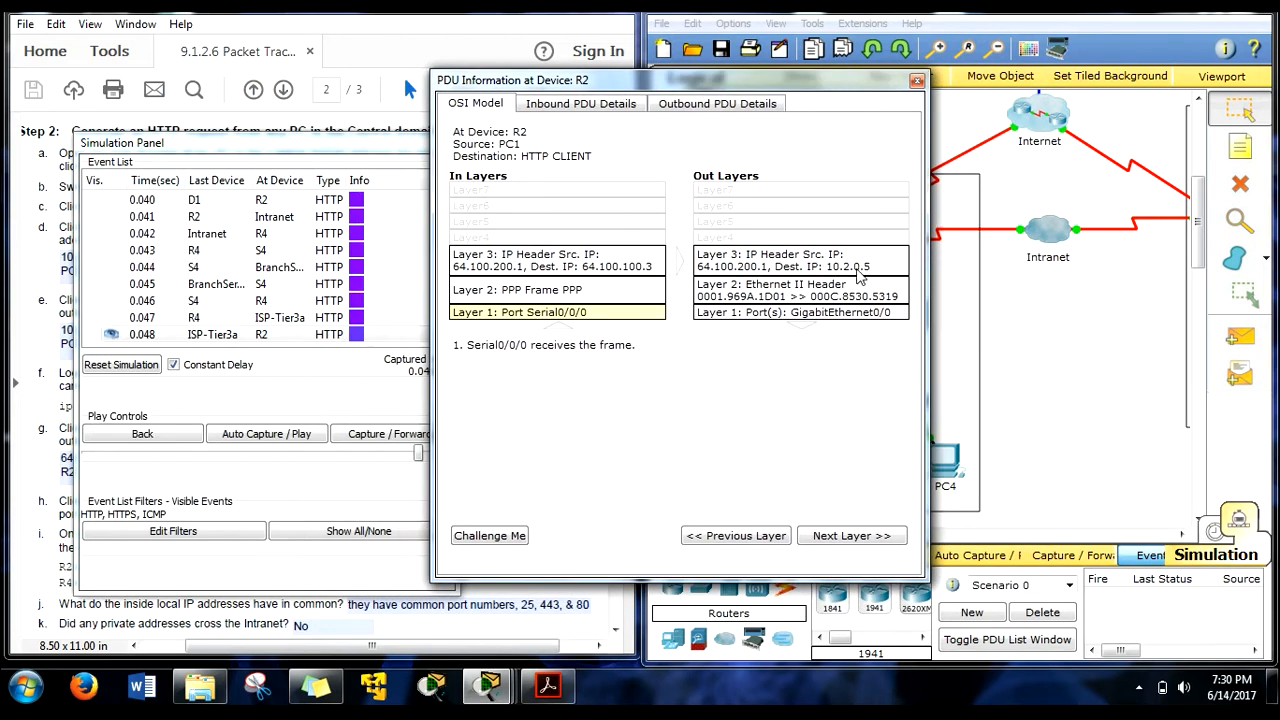
pyautogui.click(917, 86)
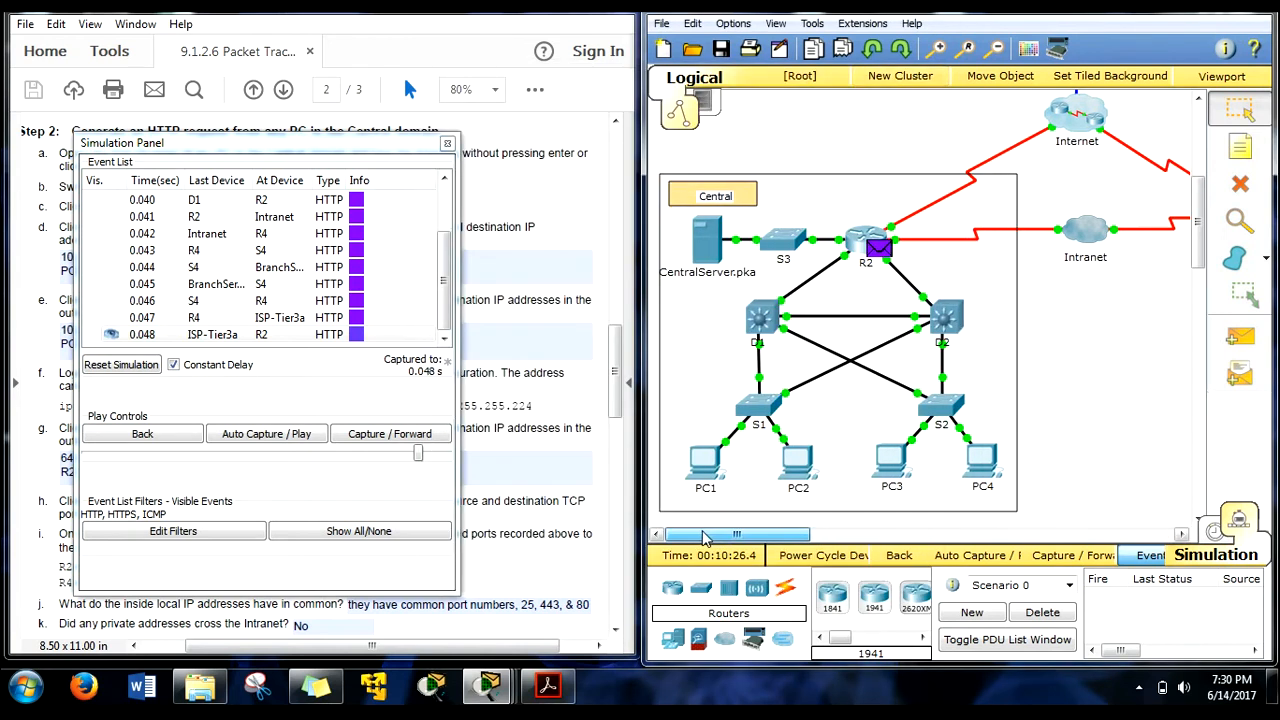
# Step: Advance the reply through D1 and S1 to PC1, check PC1's Web Browser, and close PC1's window
pyautogui.click(419, 443)
pyautogui.click(419, 443)
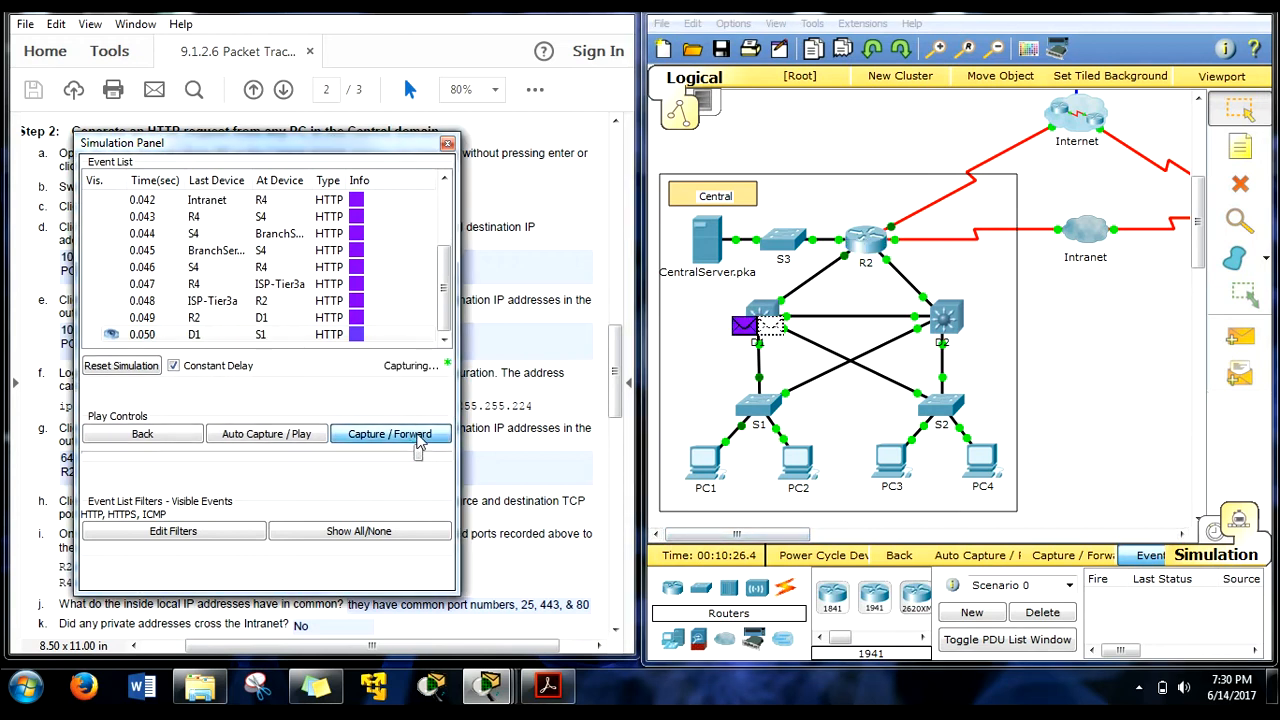
pyautogui.click(419, 443)
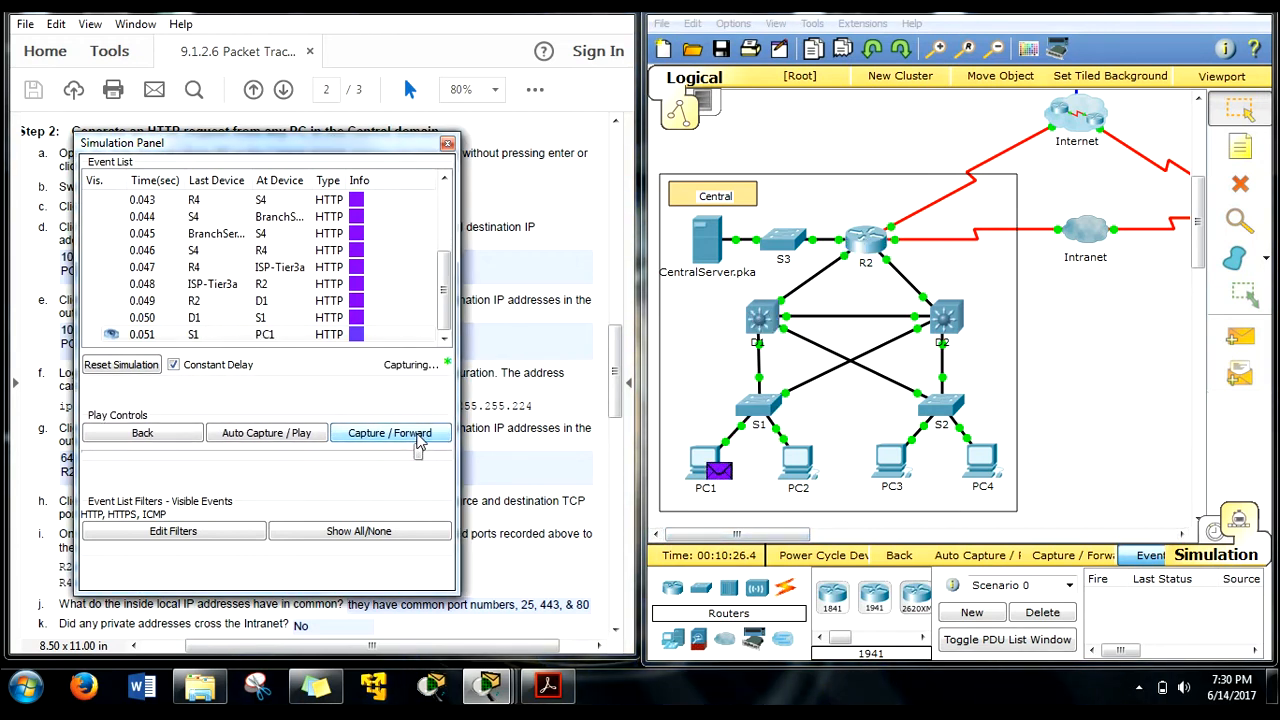
pyautogui.click(700, 466)
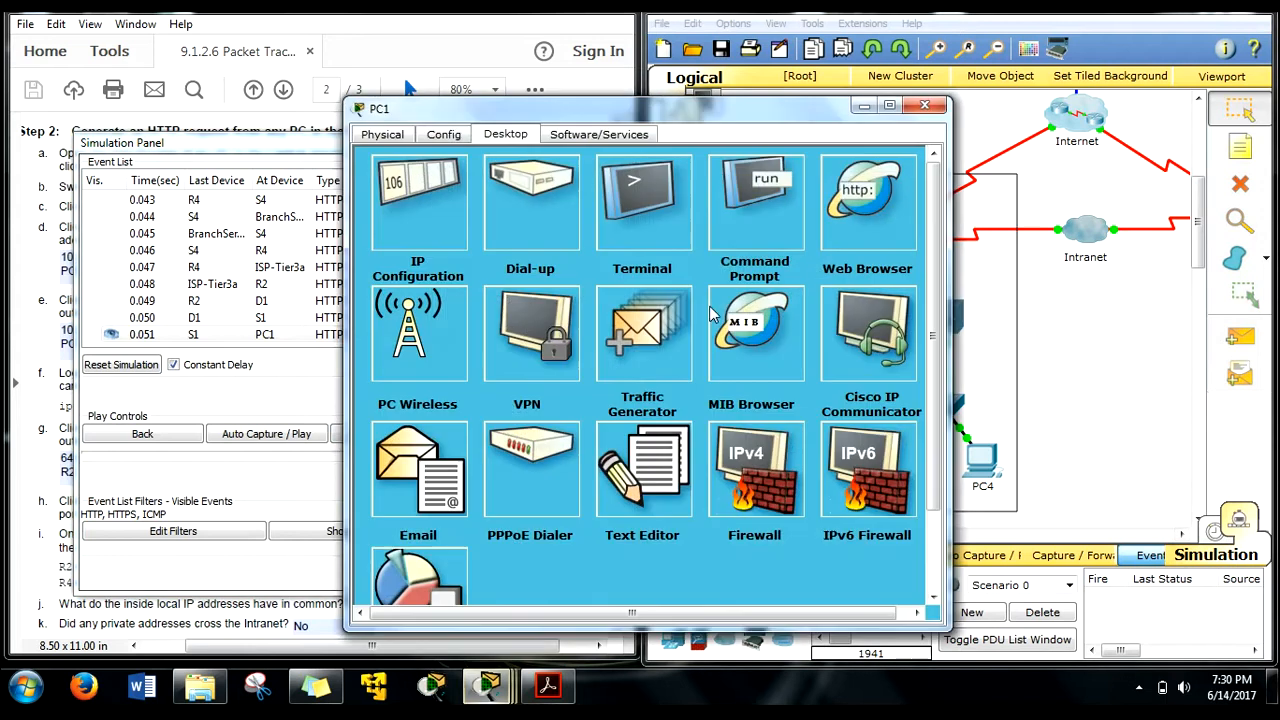
pyautogui.click(866, 200)
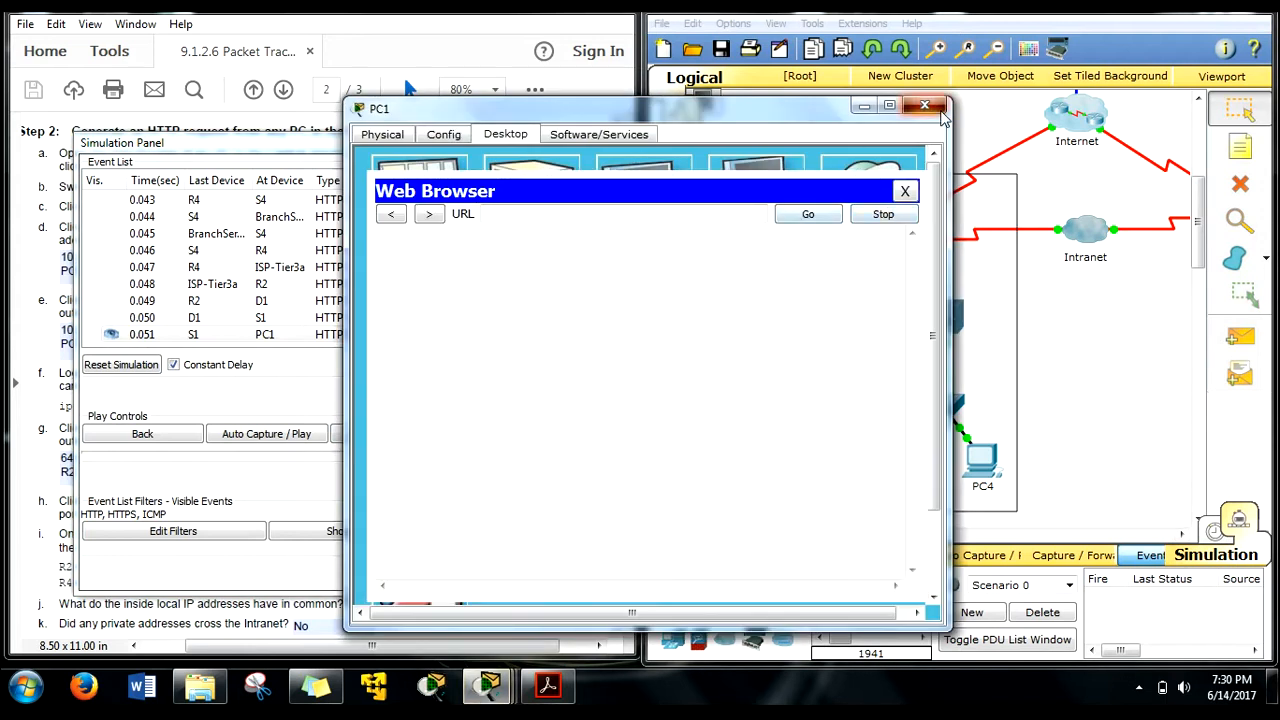
pyautogui.click(924, 105)
# Step: Capture the next simulation event and clear the full event list
pyautogui.click(392, 433)
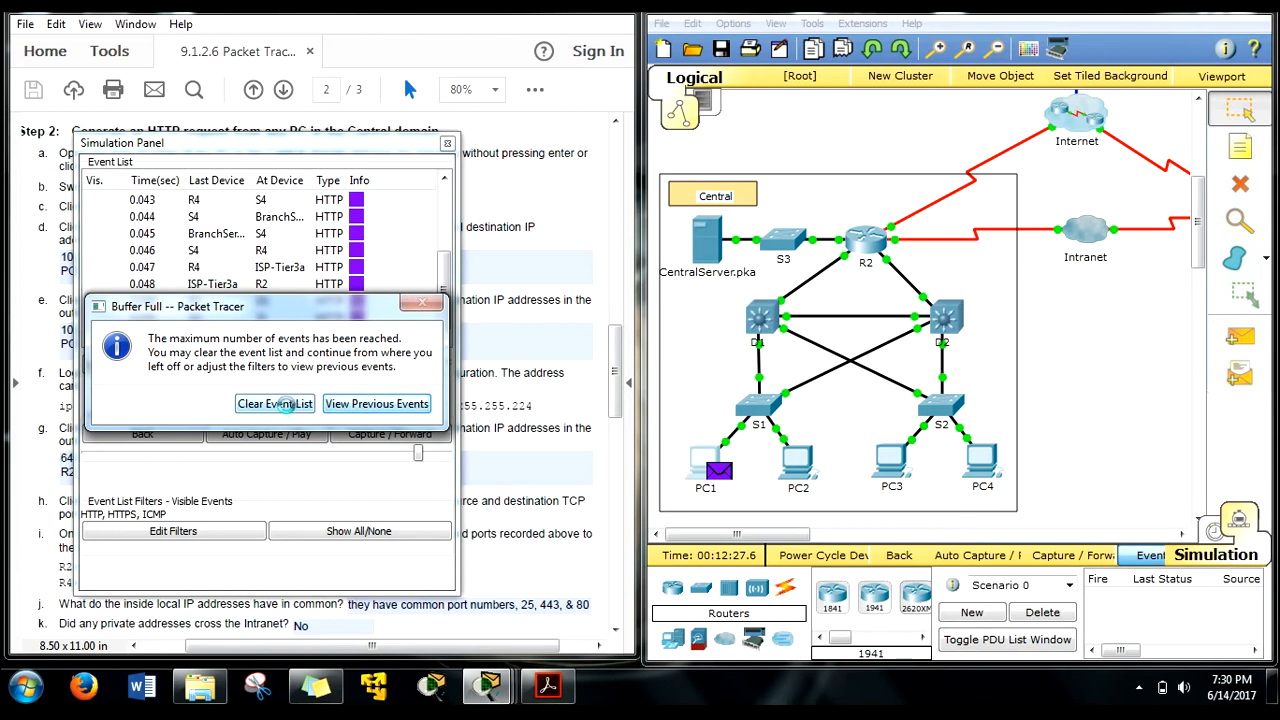
pyautogui.click(280, 403)
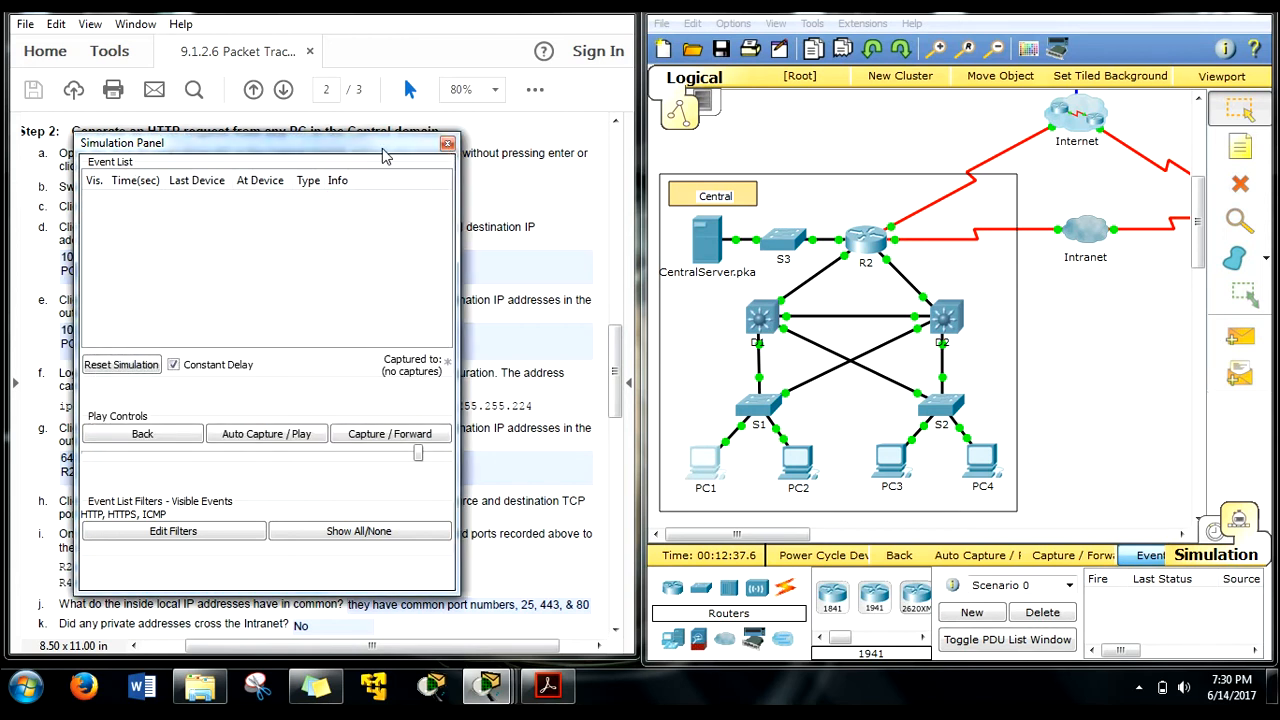
pyautogui.moveTo(389, 155); pyautogui.dragTo(424, 150)
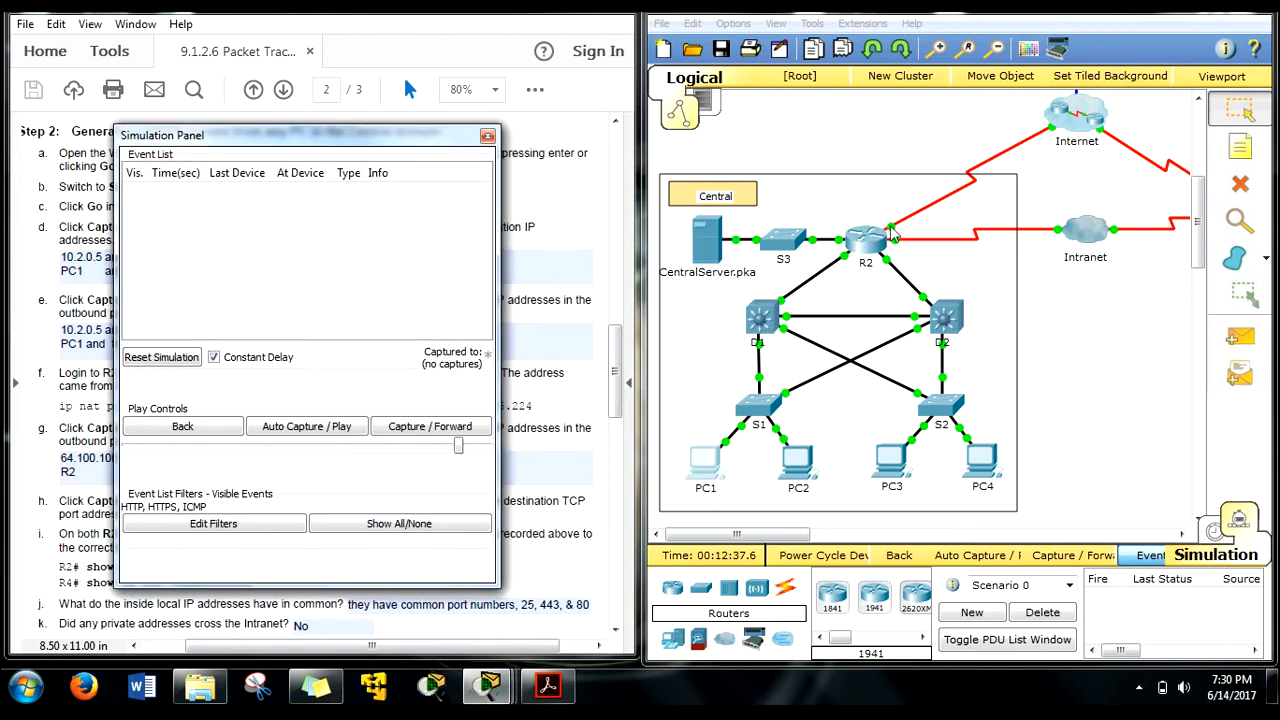
pyautogui.moveTo(1050, 513); pyautogui.dragTo(1046, 366)
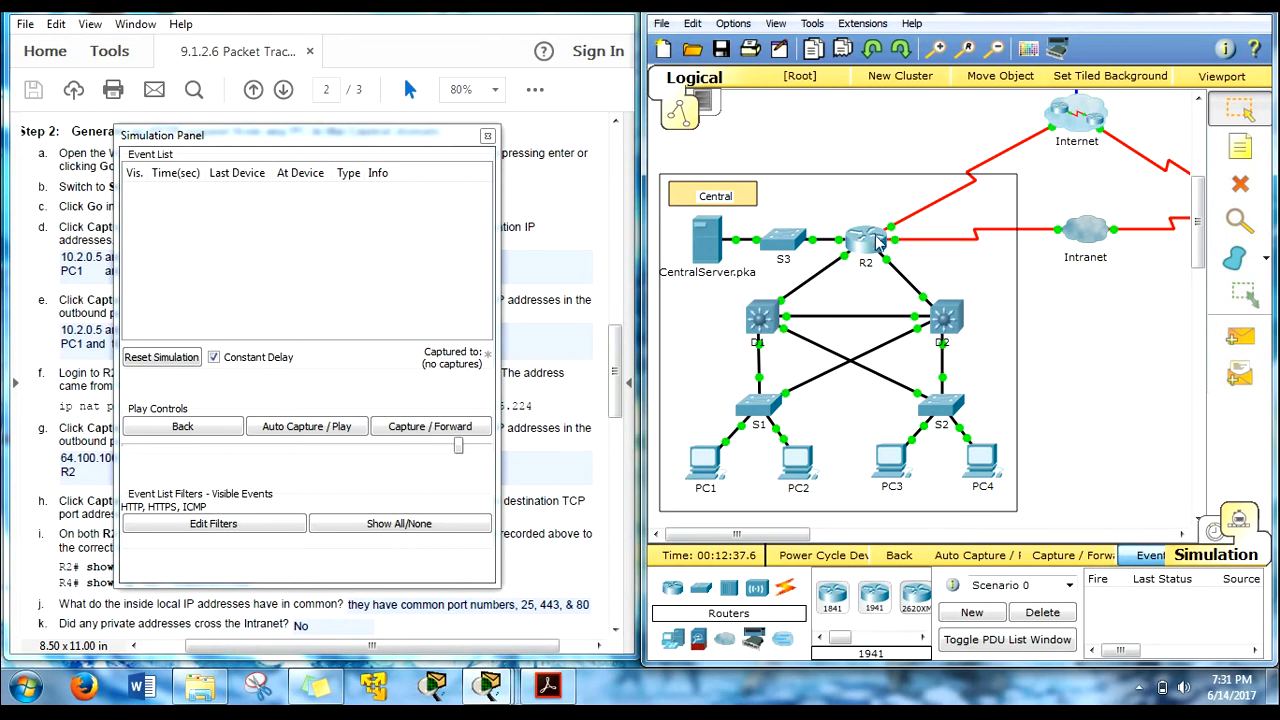
pyautogui.moveTo(880, 240)
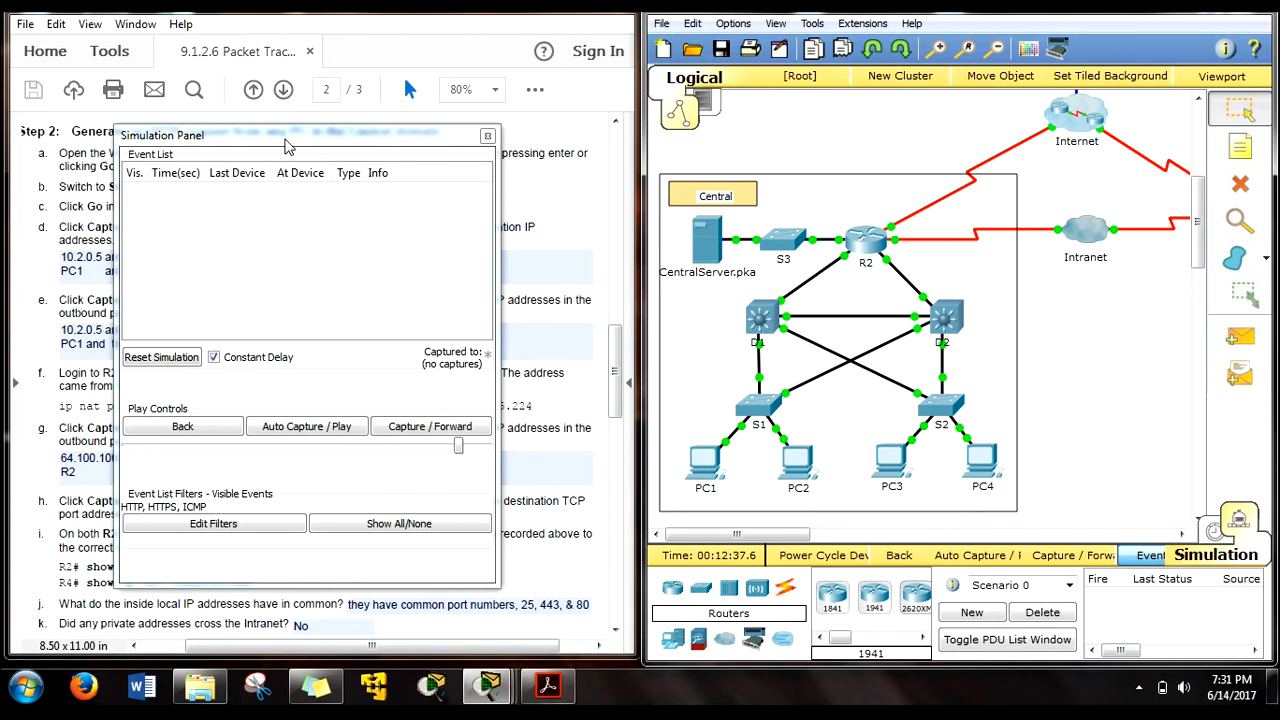
# Step: Bring the lab instructions forward to the NAT translation commands and open R4's command line at its current prompt
pyautogui.moveTo(287, 147); pyautogui.dragTo(210, 442)
pyautogui.click(245, 401)
pyautogui.scroll(-6, 258, 380)
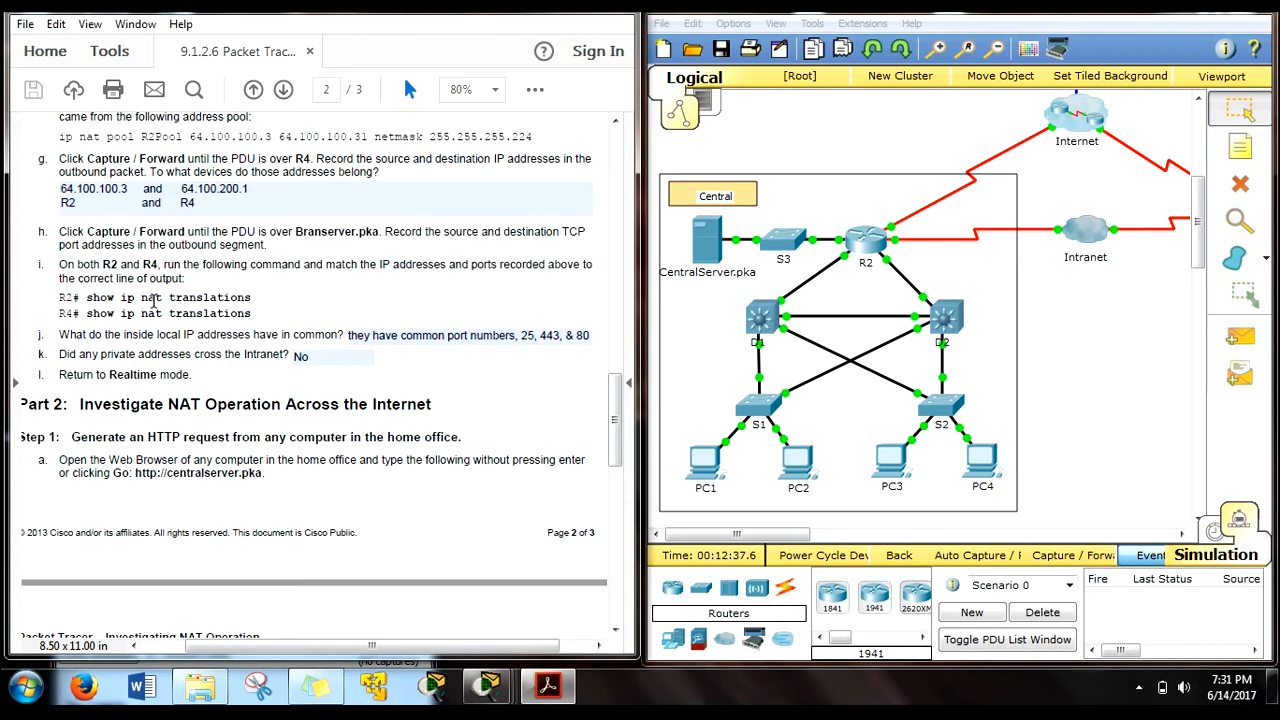
pyautogui.scroll(-4, 279, 230)
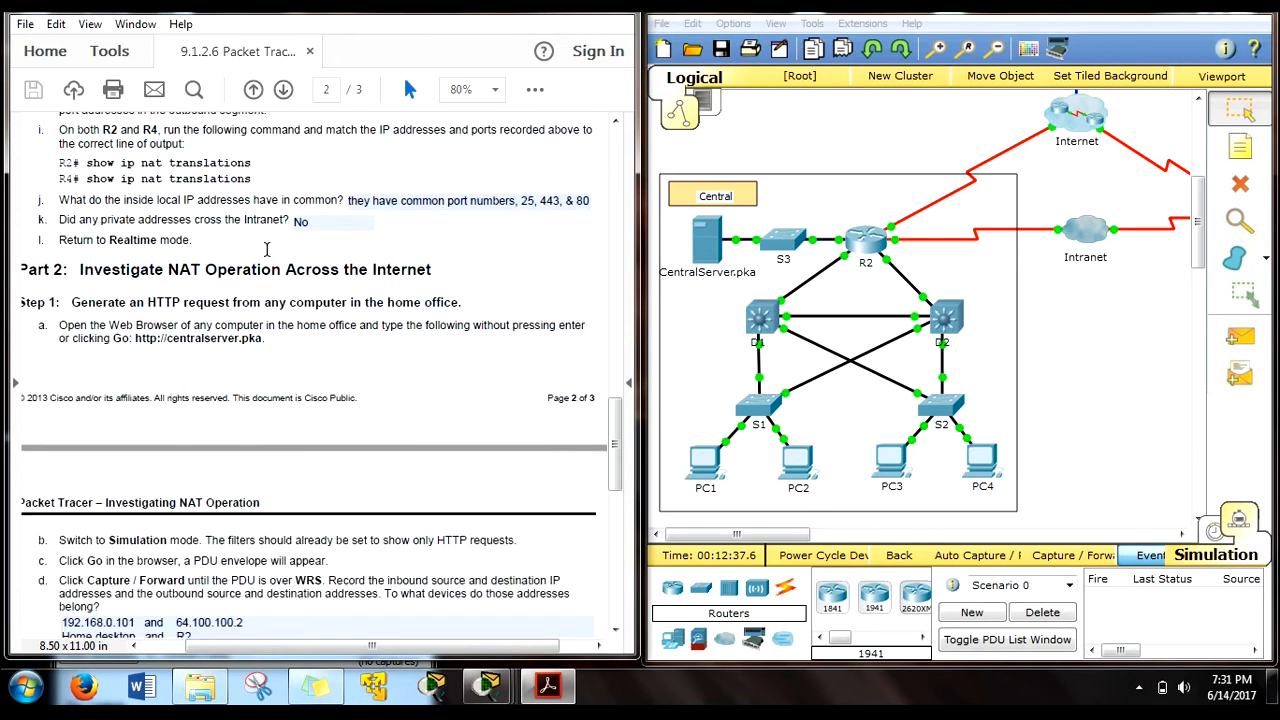
pyautogui.moveTo(748, 535); pyautogui.dragTo(790, 548)
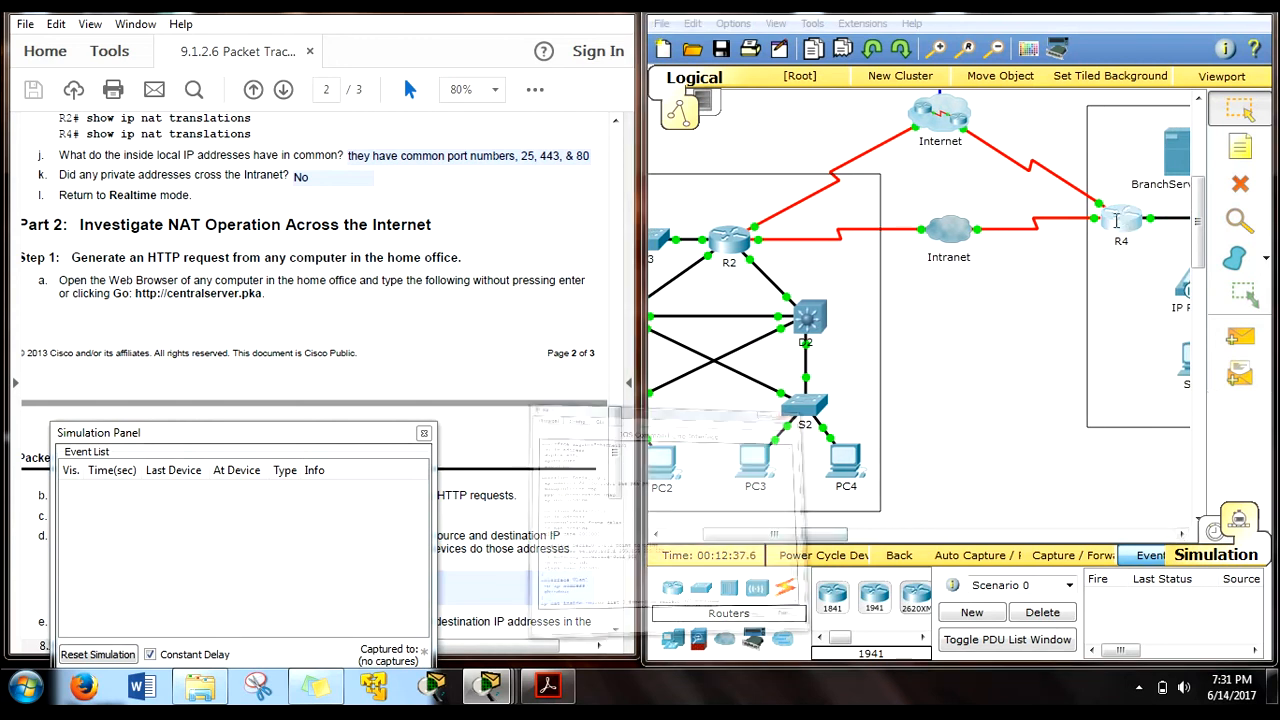
pyautogui.click(1120, 212)
pyautogui.scroll(-3, 845, 488)
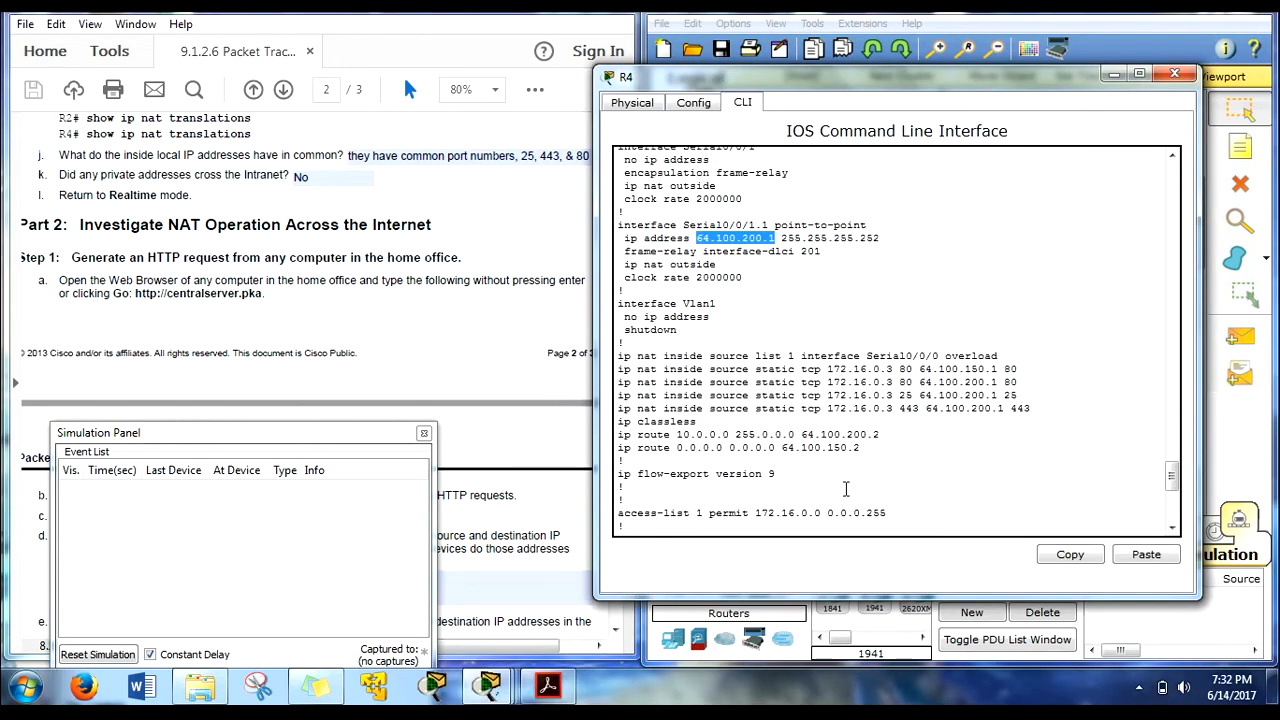
pyautogui.scroll(-10, 845, 488)
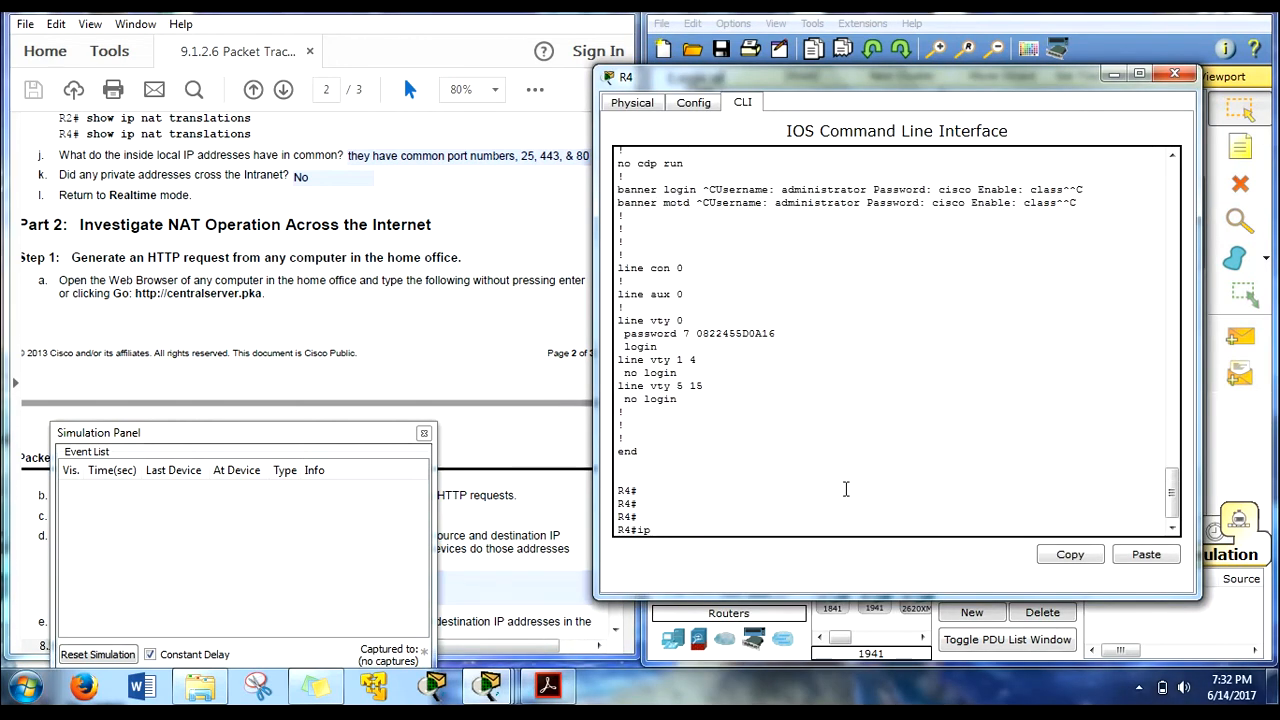
# Step: Clear the leftover text at R4's prompt and run show ip nat translations
pyautogui.press('BackSpace')
pyautogui.press('BackSpace')
pyautogui.press('BackSpace')
pyautogui.press('BackSpace')
pyautogui.press('BackSpace')
pyautogui.press('BackSpace')
pyautogui.write('show ip nat tr')
pyautogui.press('Tab')
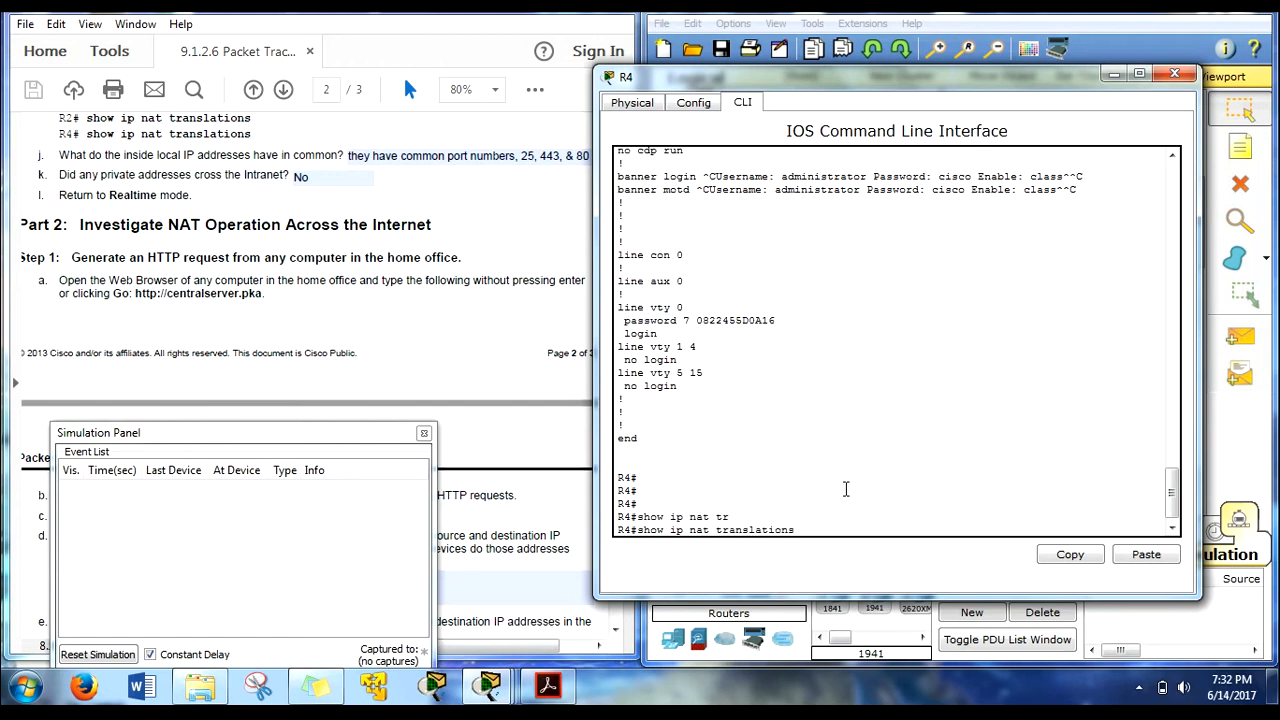
pyautogui.press('Return')
# Step: Open R2's command line and arrange the R2 and R4 windows side by side
pyautogui.moveTo(850, 86); pyautogui.dragTo(978, 320)
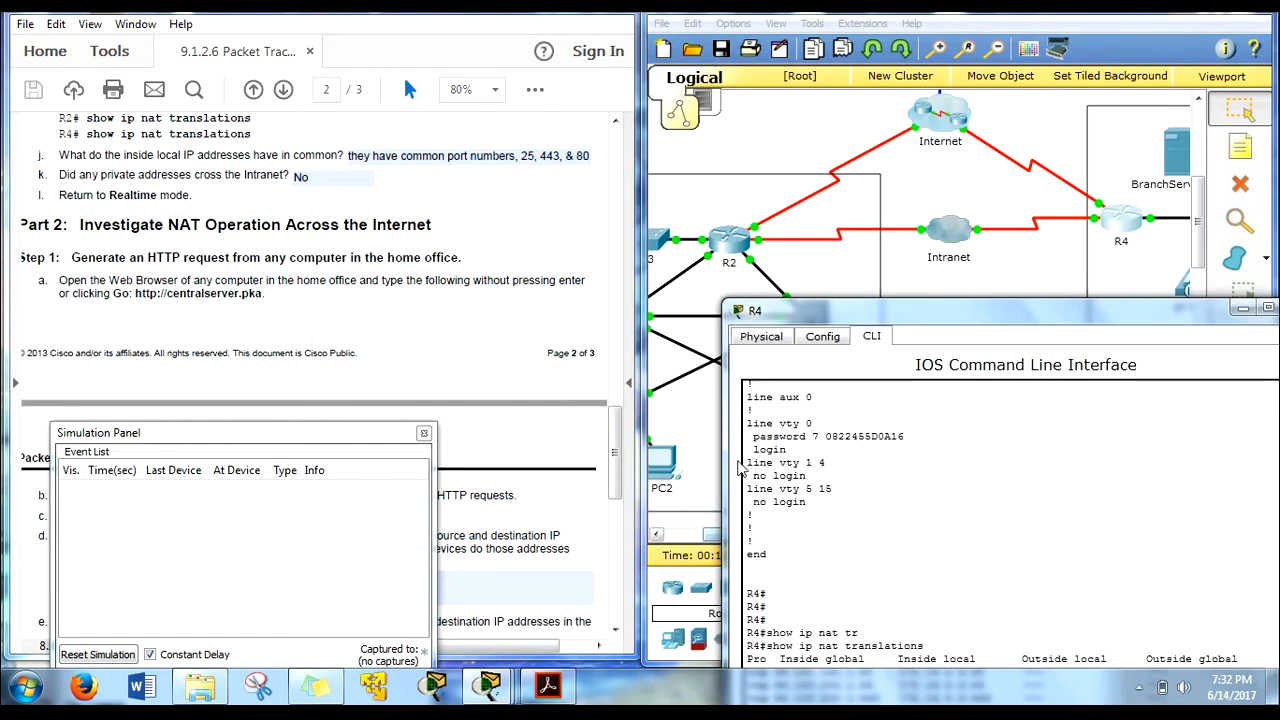
pyautogui.click(742, 237)
pyautogui.moveTo(760, 115); pyautogui.dragTo(428, 106)
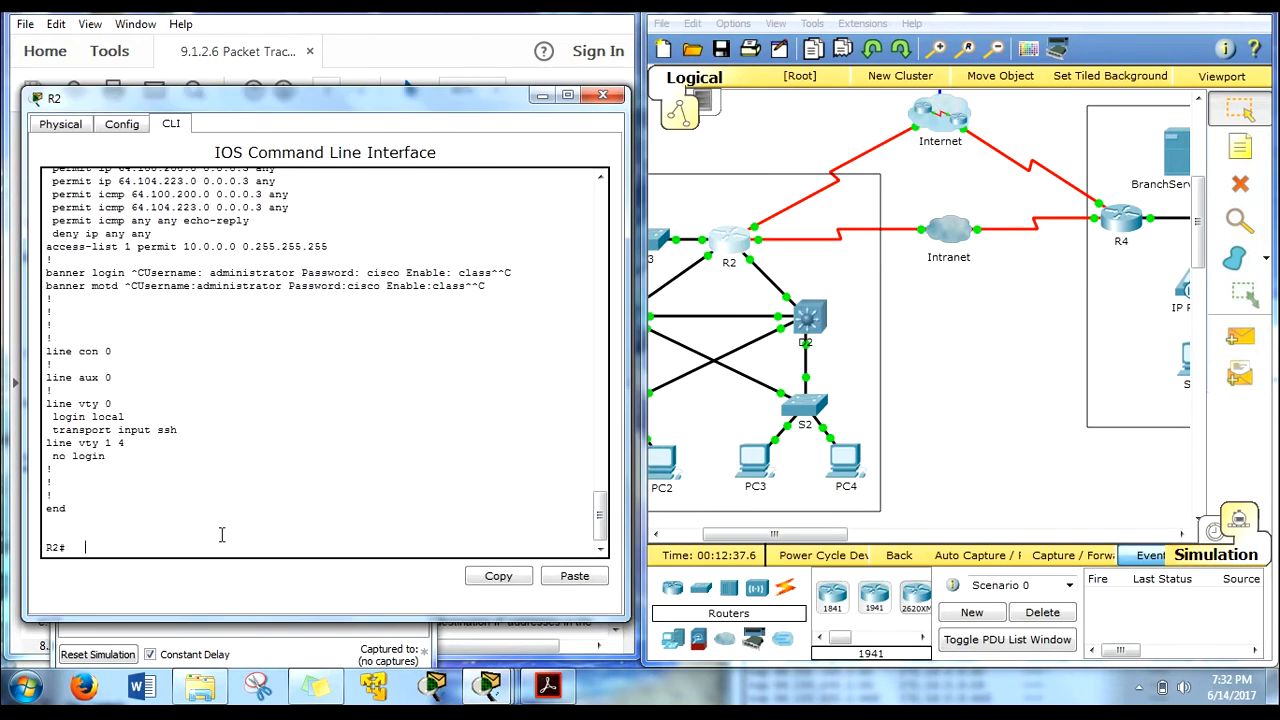
pyautogui.click(1095, 240)
pyautogui.moveTo(995, 330); pyautogui.dragTo(913, 118)
pyautogui.click(370, 406)
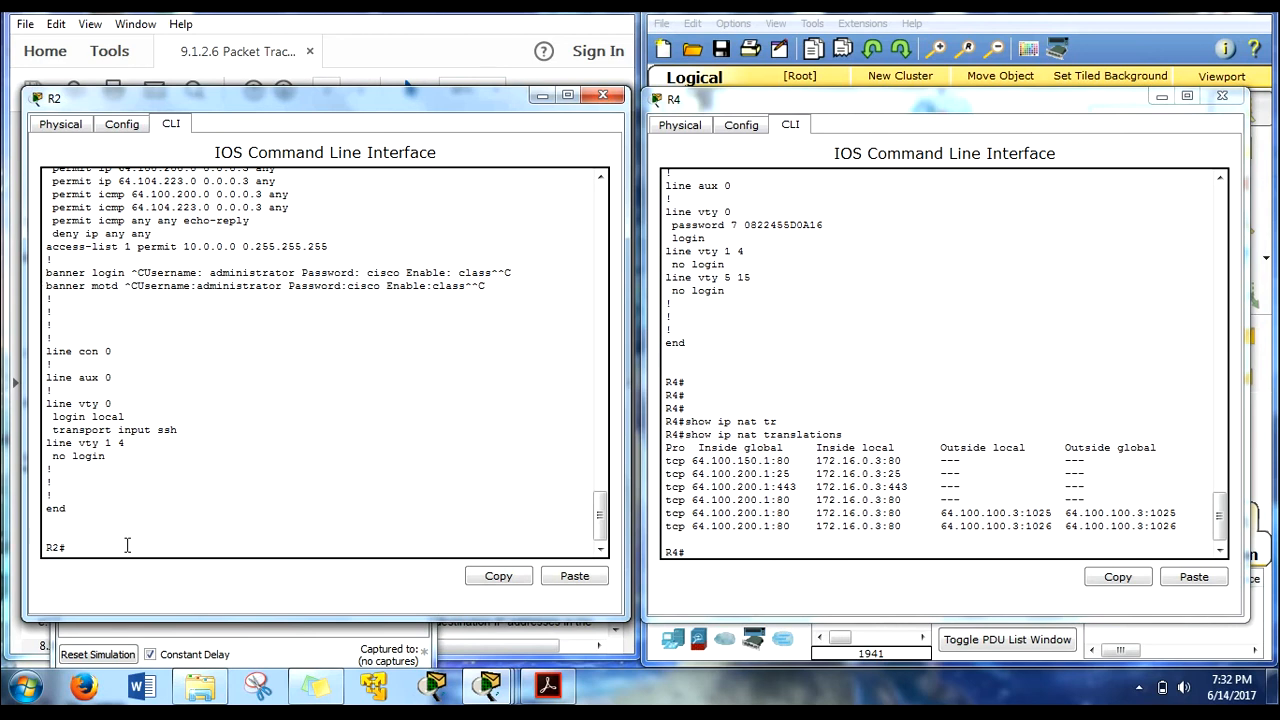
# Step: Run show ip nat translations on R2
pyautogui.write('shwooa')
pyautogui.press('Tab')
pyautogui.press('Return')
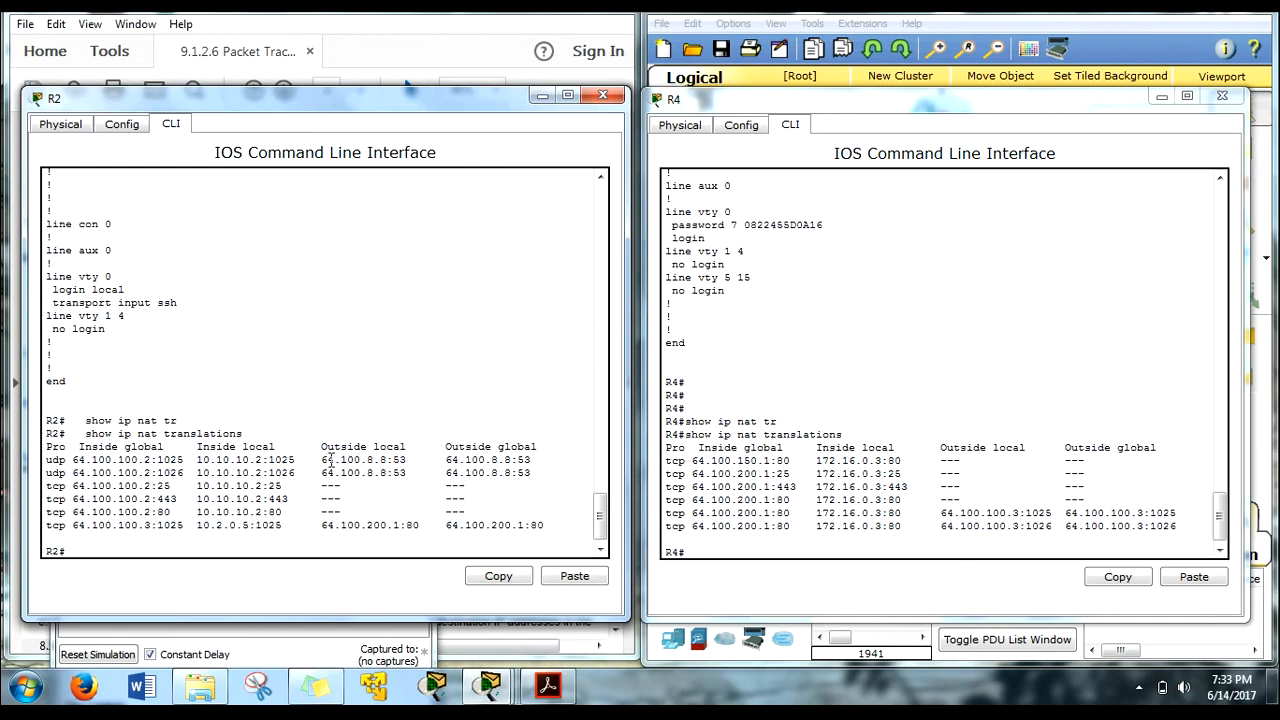
# Step: Compare the outside local and outside global entries in the R2 and R4 translation tables, and close both router windows
pyautogui.moveTo(322, 459); pyautogui.dragTo(535, 462)
pyautogui.moveTo(943, 512); pyautogui.dragTo(1190, 518)
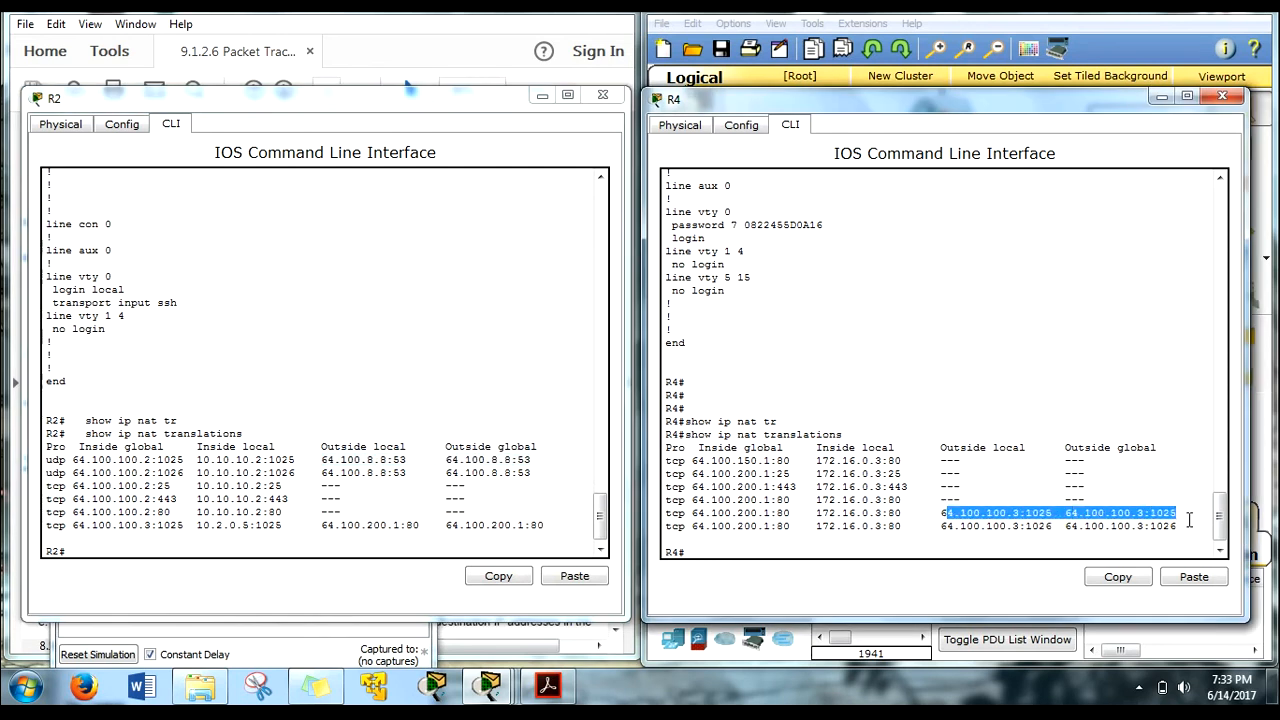
pyautogui.click(1018, 540)
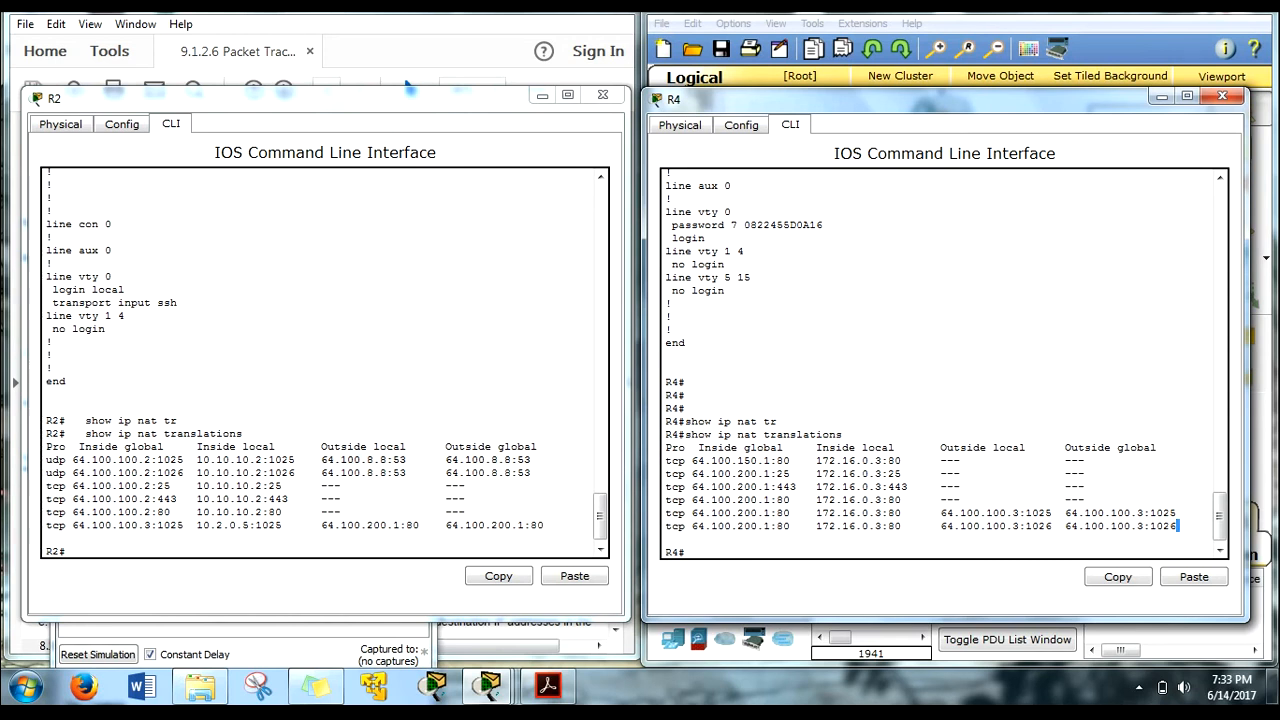
pyautogui.click(612, 98)
pyautogui.click(1222, 95)
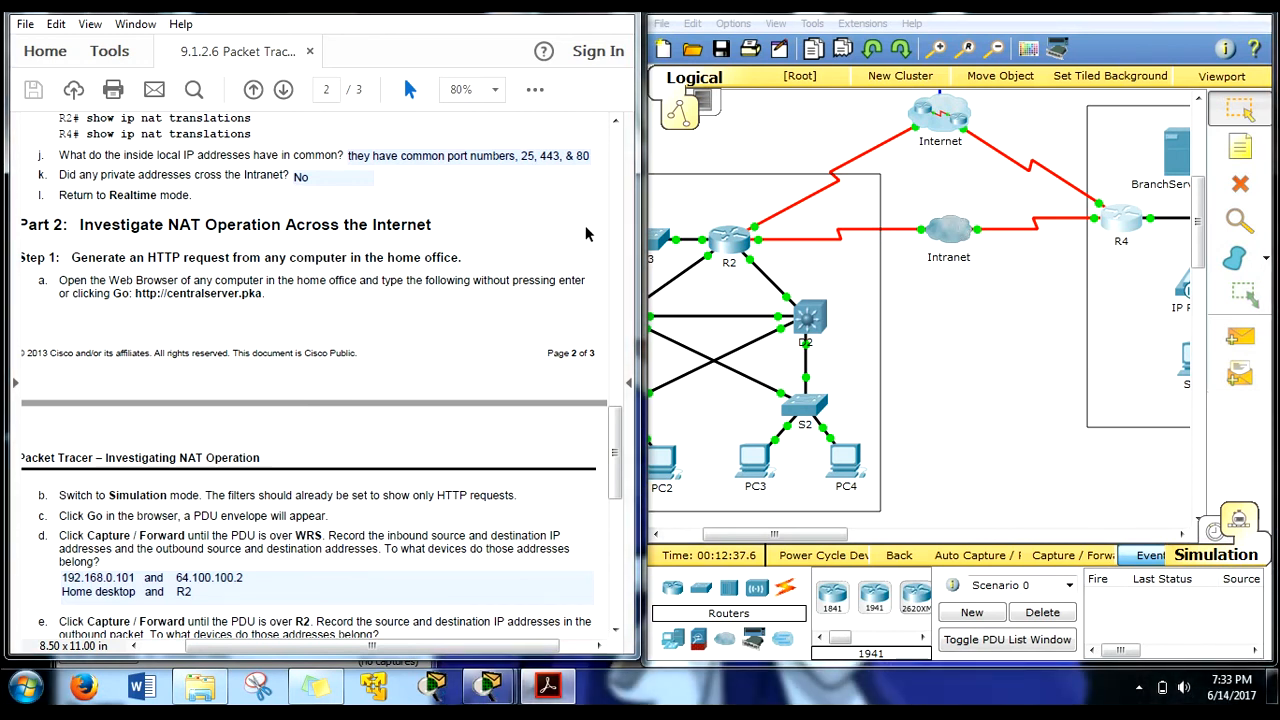
# Step: Review Part 2 of the lab instructions, look at the WRS device in the Home Office network, and close it
pyautogui.scroll(-3, 298, 279)
pyautogui.scroll(-4, 303, 284)
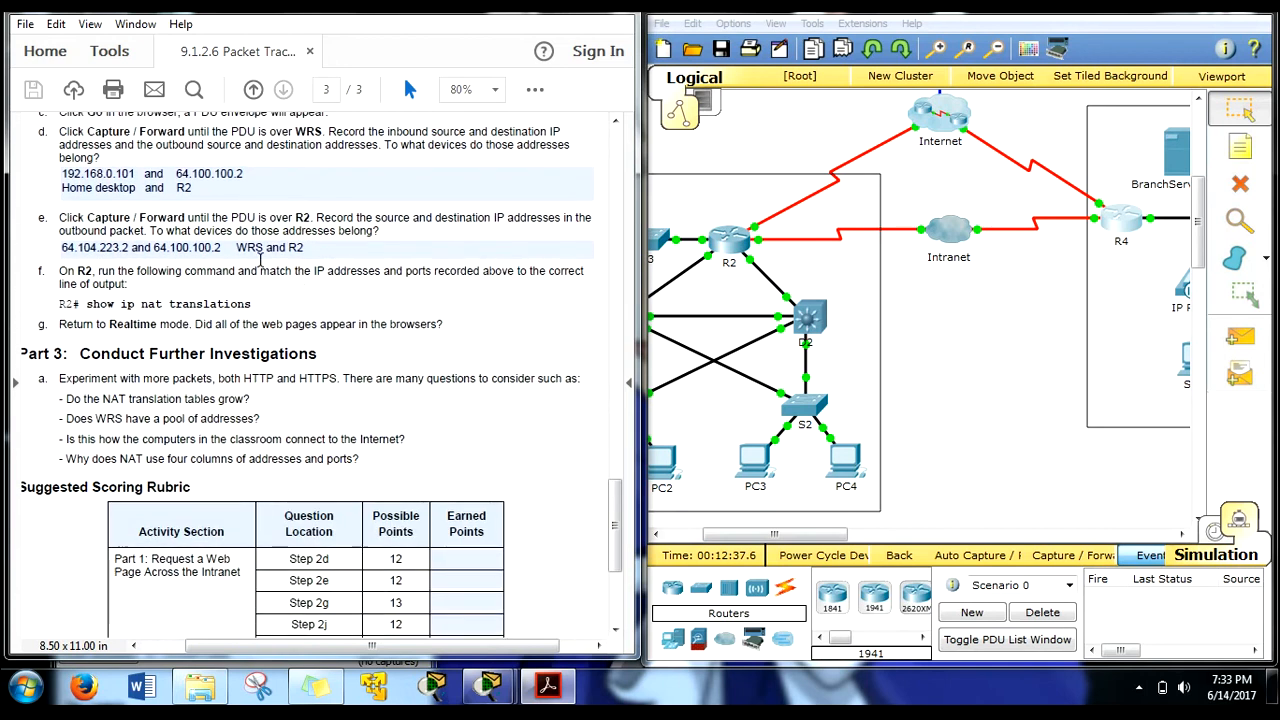
pyautogui.click(1118, 350)
pyautogui.scroll(5, 1006, 357)
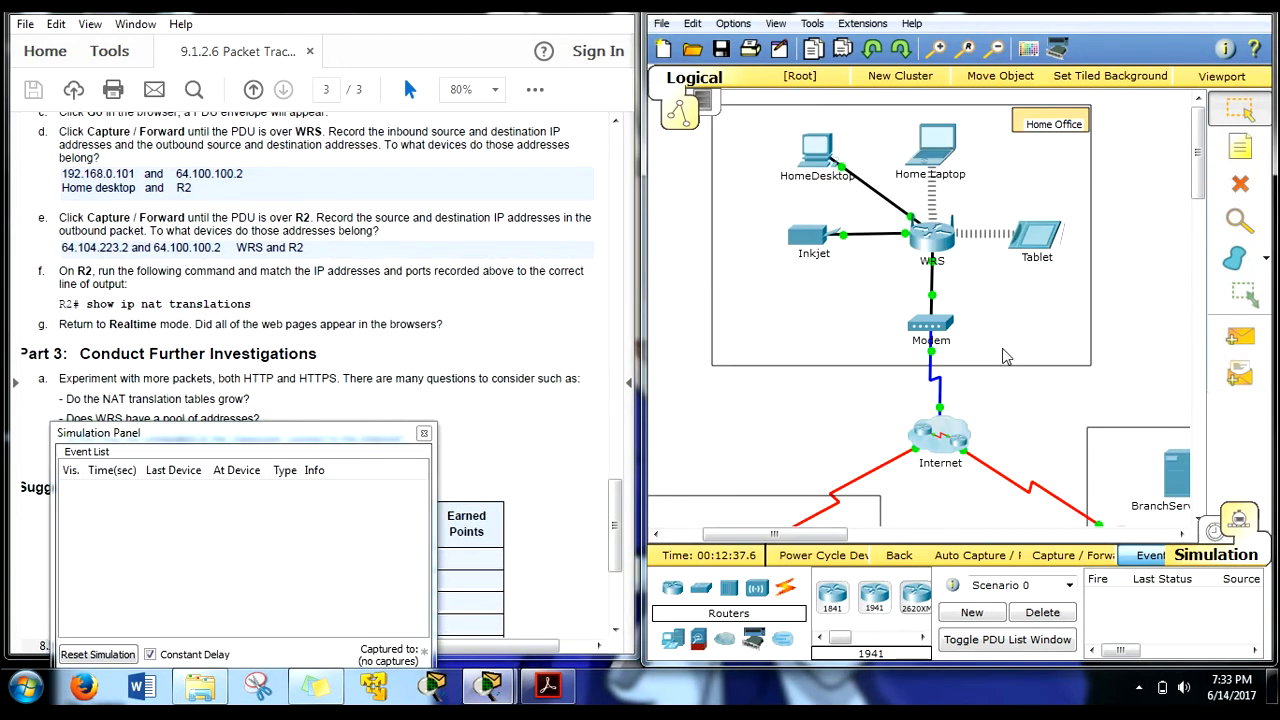
pyautogui.click(935, 240)
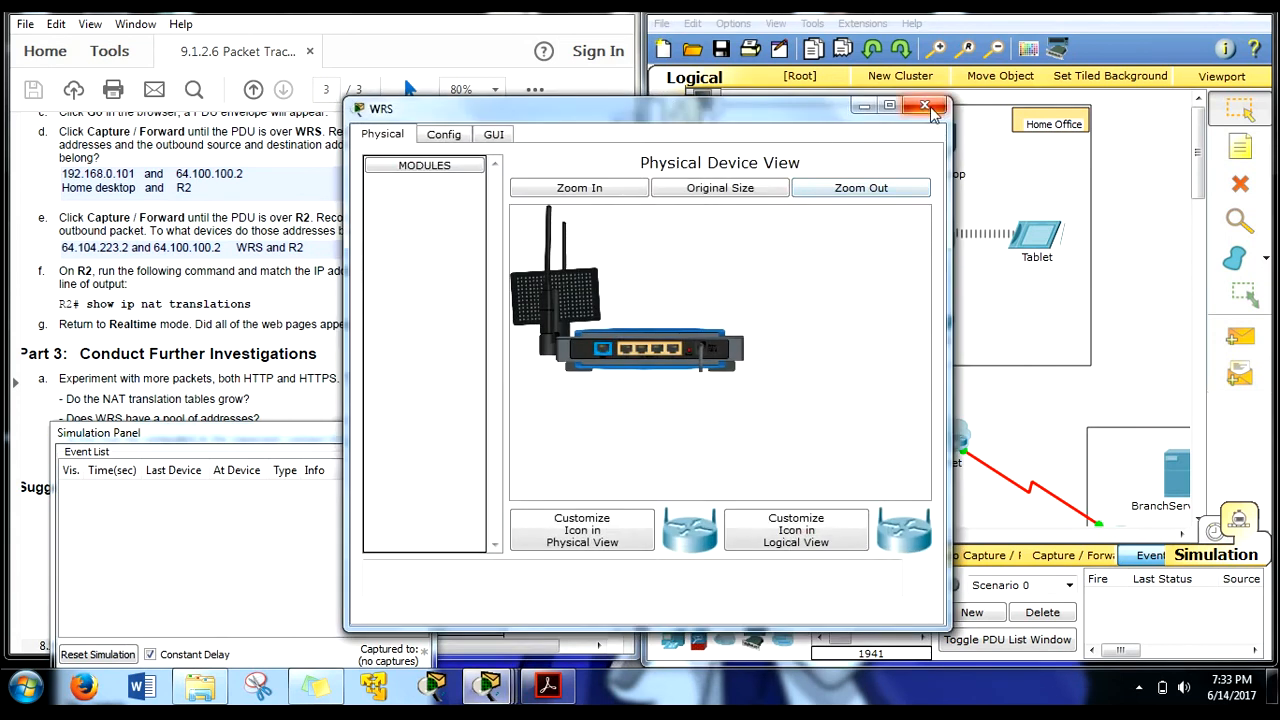
pyautogui.click(924, 106)
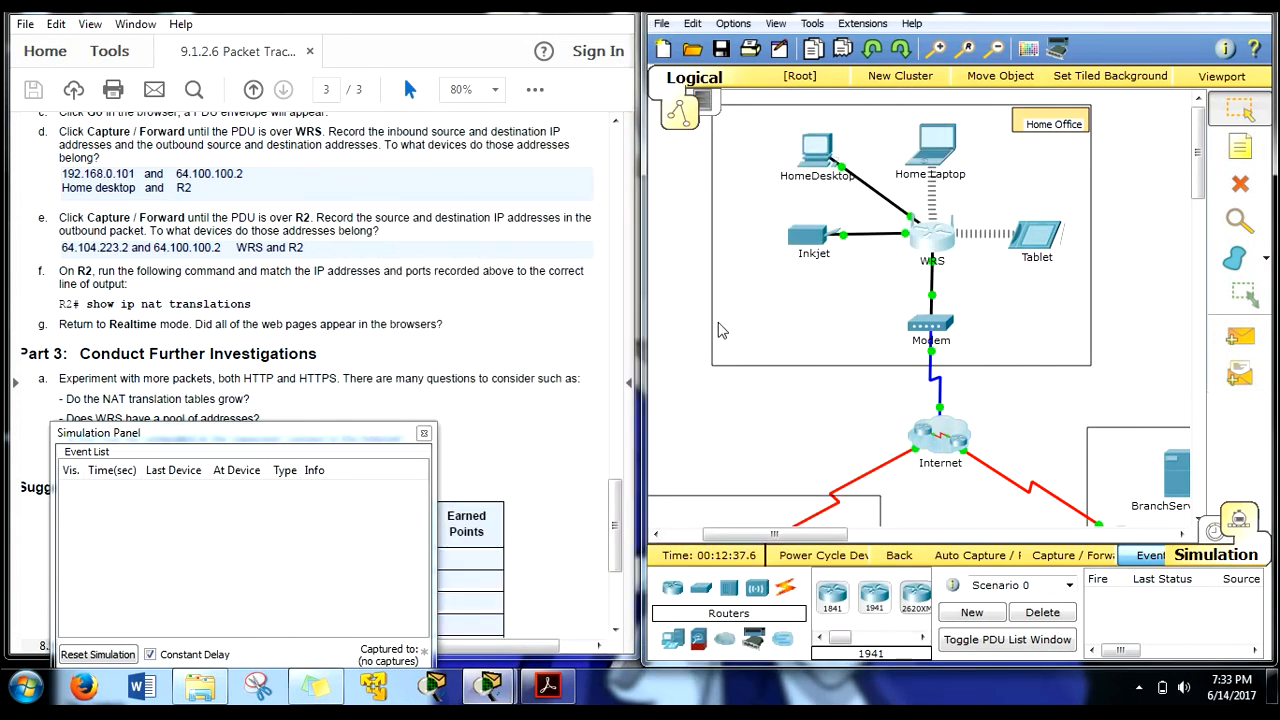
pyautogui.click(545, 320)
pyautogui.scroll(1, 542, 318)
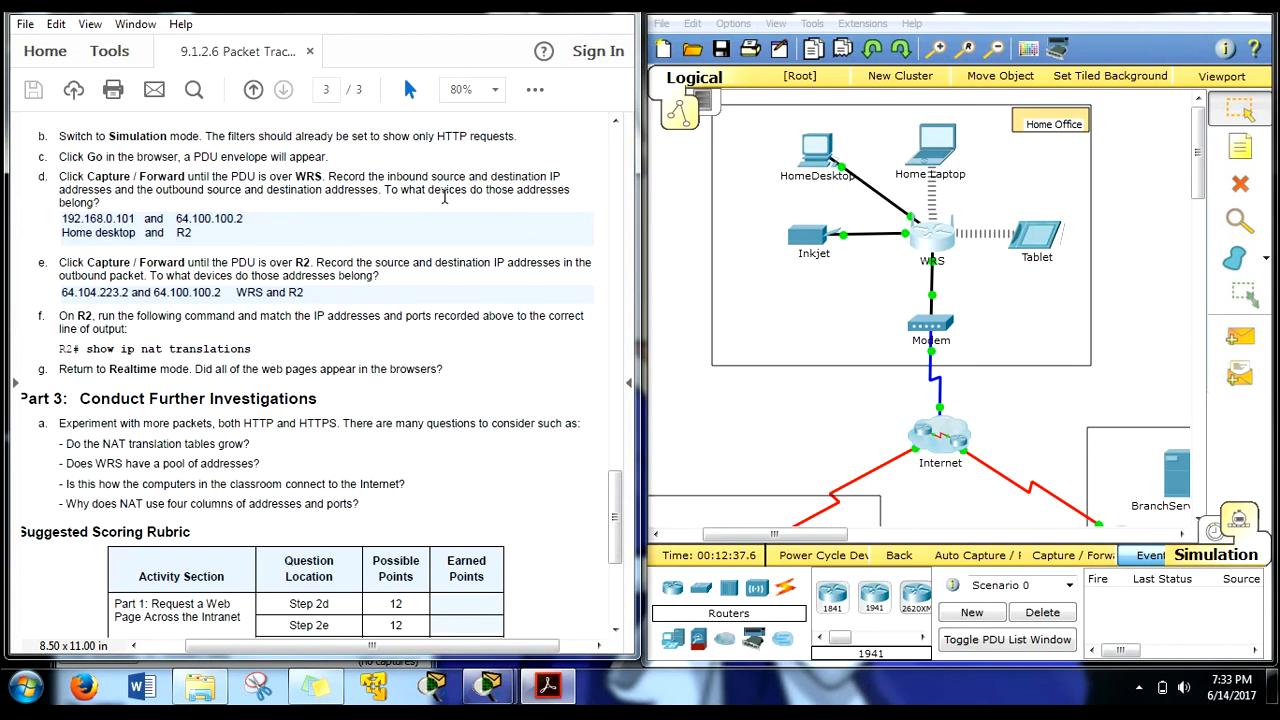
pyautogui.scroll(5, 472, 205)
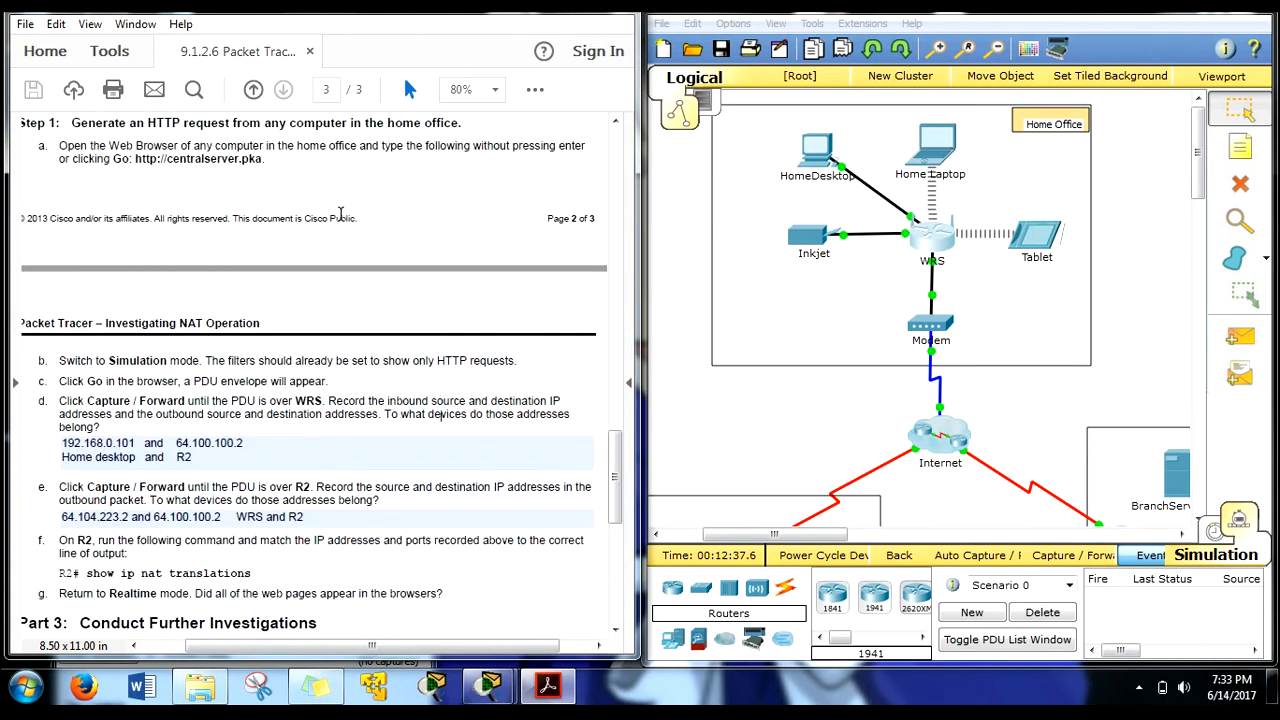
pyautogui.moveTo(131, 160); pyautogui.dragTo(262, 163)
pyautogui.rightClick(254, 164)
pyautogui.click(294, 183)
# Step: Request the copied centralserver.pka address in HomeDesktop's Web Browser and minimize the HomeDesktop window
pyautogui.click(818, 155)
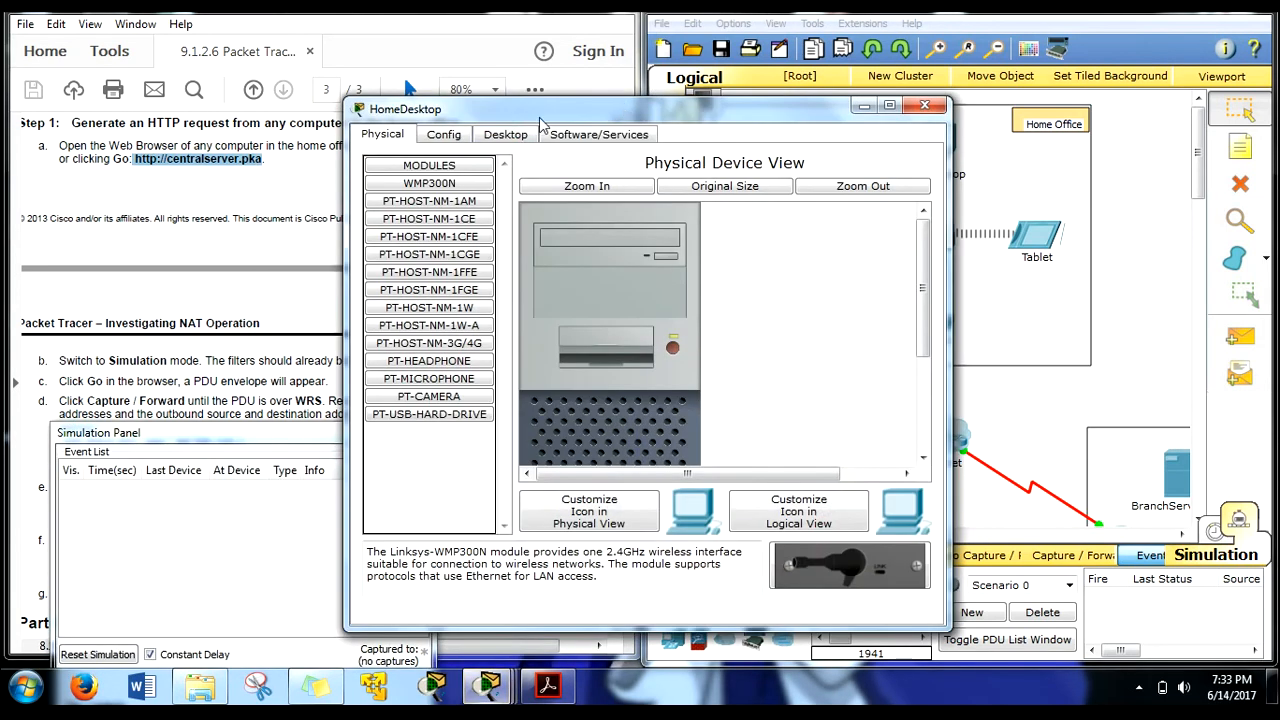
pyautogui.click(512, 135)
pyautogui.click(864, 196)
pyautogui.rightClick(605, 224)
pyautogui.click(662, 318)
pyautogui.click(815, 217)
pyautogui.click(864, 105)
# Step: Capture the HTTP request at HomeDesktop, inspect its PDU information, and close it
pyautogui.moveTo(372, 437); pyautogui.dragTo(582, 275)
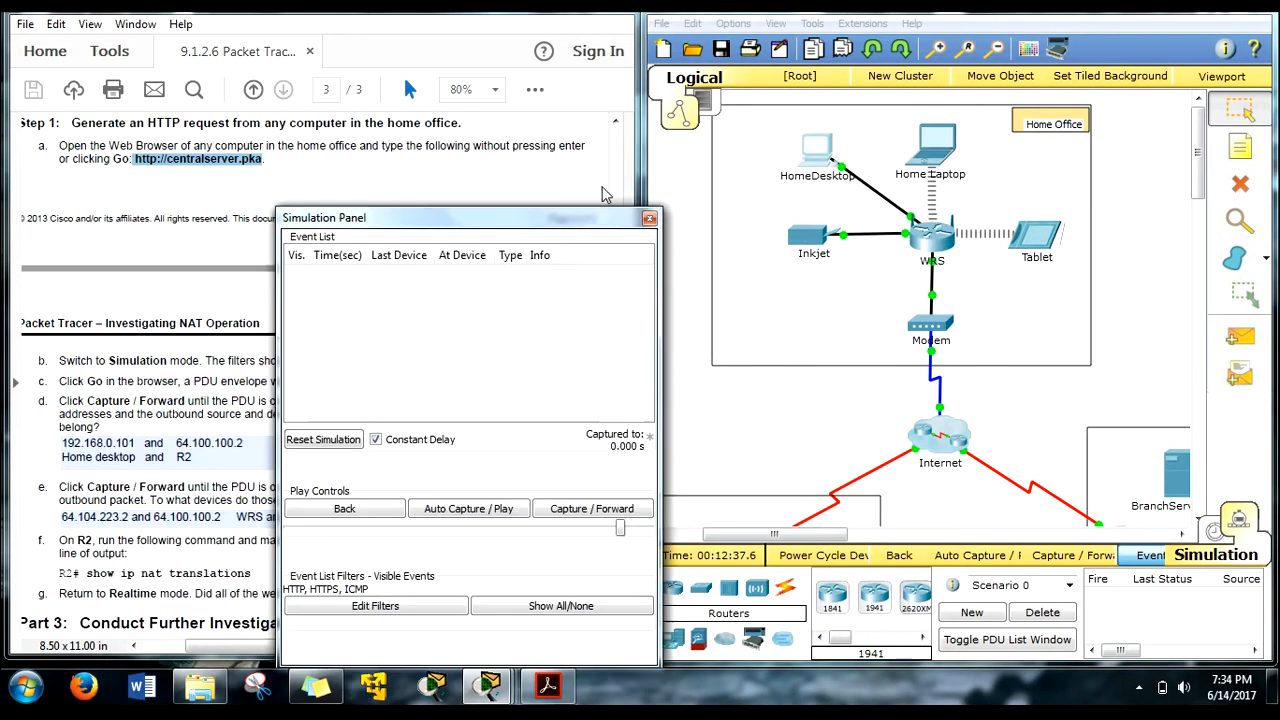
pyautogui.click(620, 440)
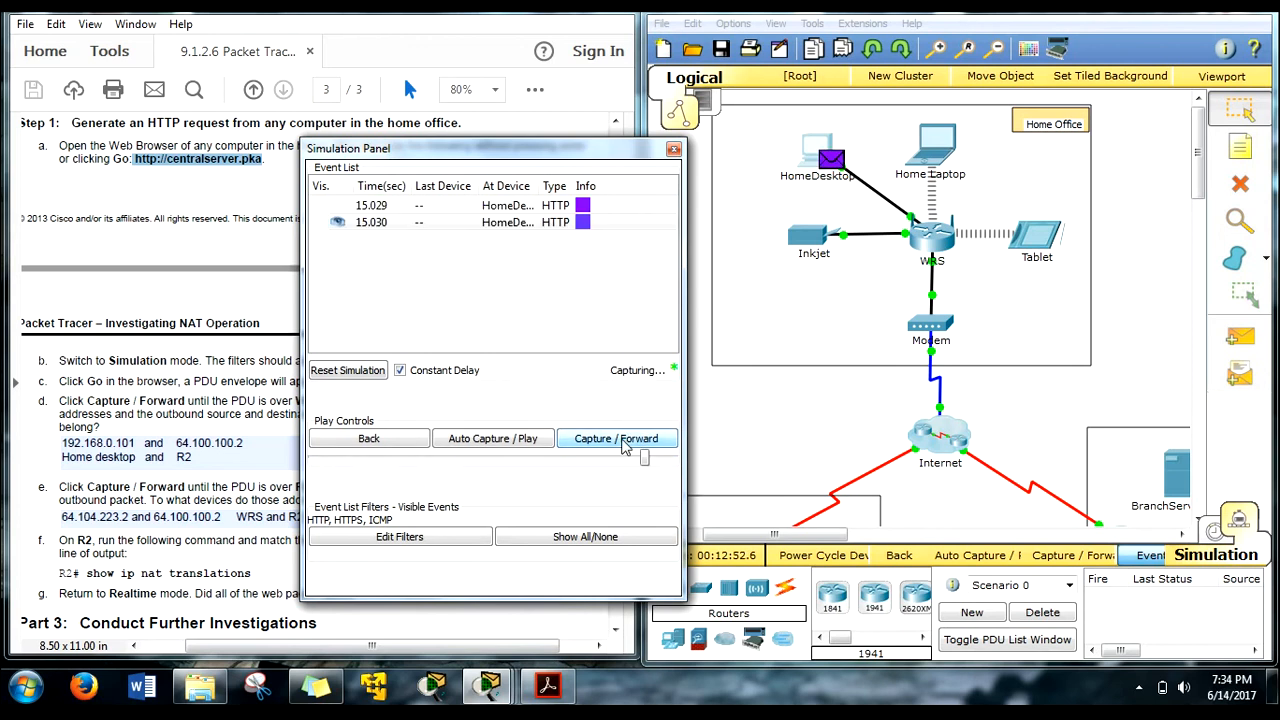
pyautogui.moveTo(601, 150); pyautogui.dragTo(660, 123)
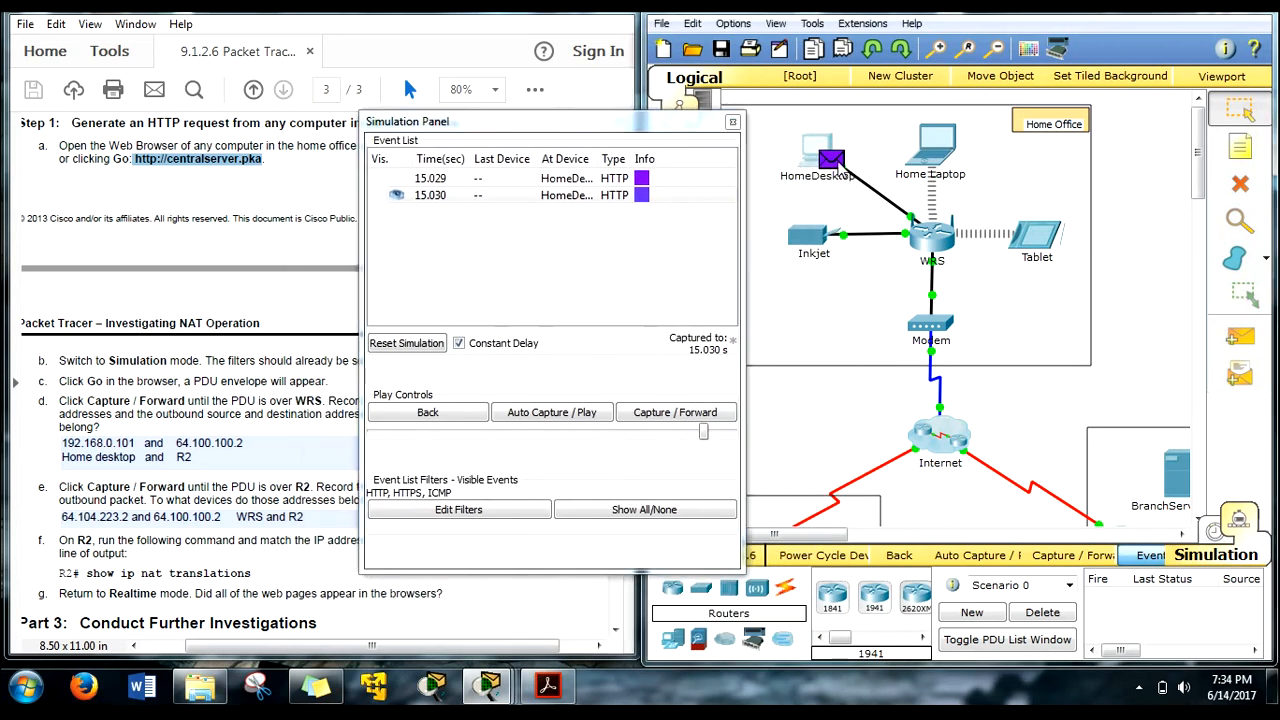
pyautogui.click(838, 163)
pyautogui.click(886, 127)
# Step: Advance the request to WRS and compare the inbound and outbound IP addresses in its PDU information
pyautogui.click(673, 412)
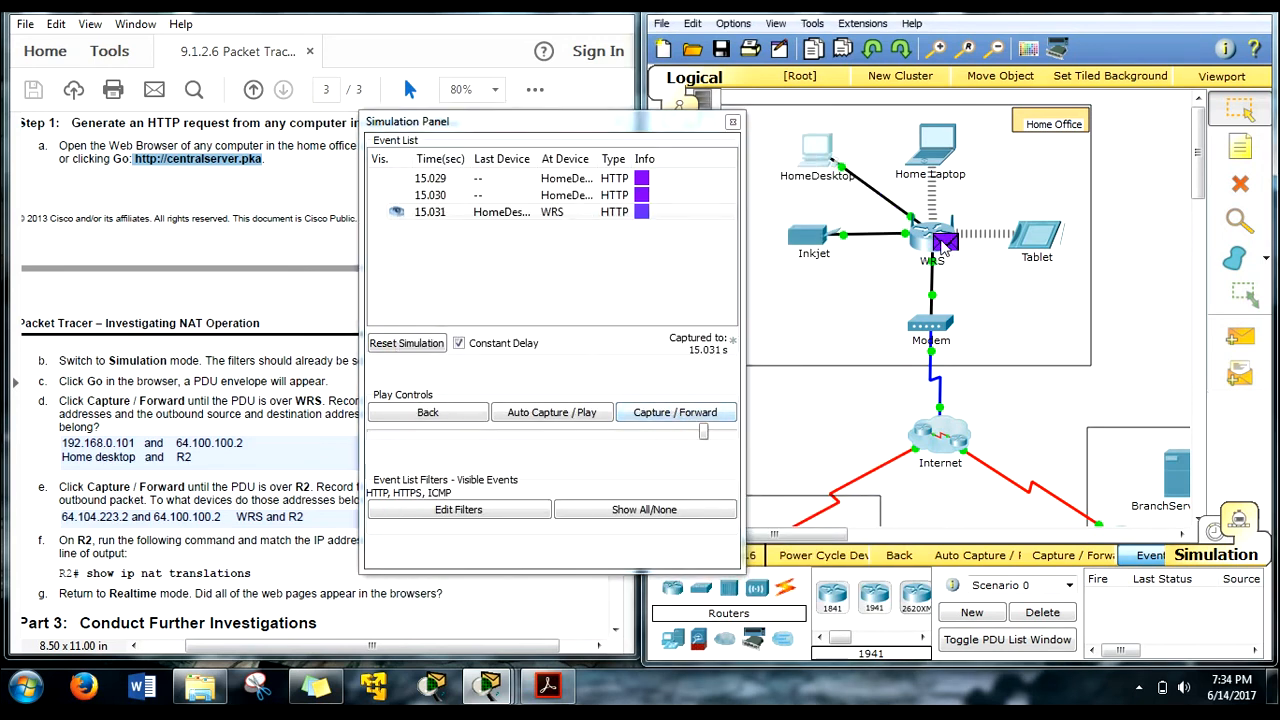
pyautogui.click(943, 244)
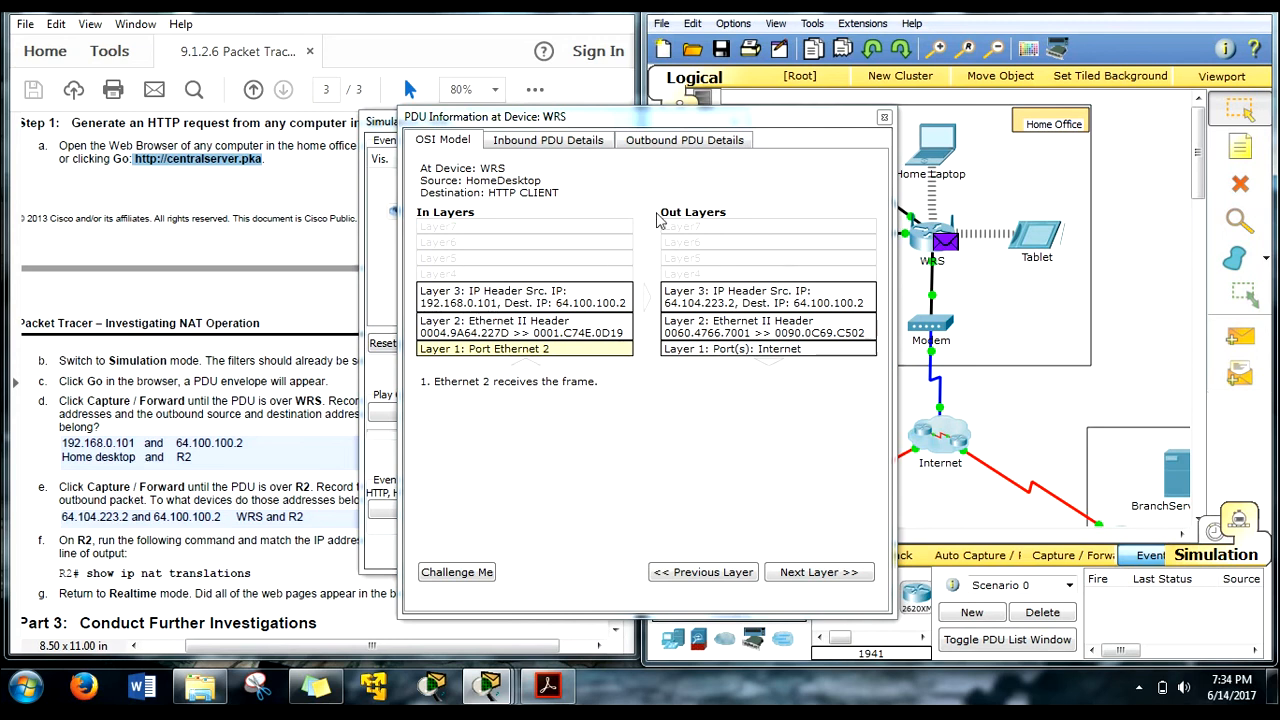
pyautogui.moveTo(742, 120); pyautogui.dragTo(582, 165)
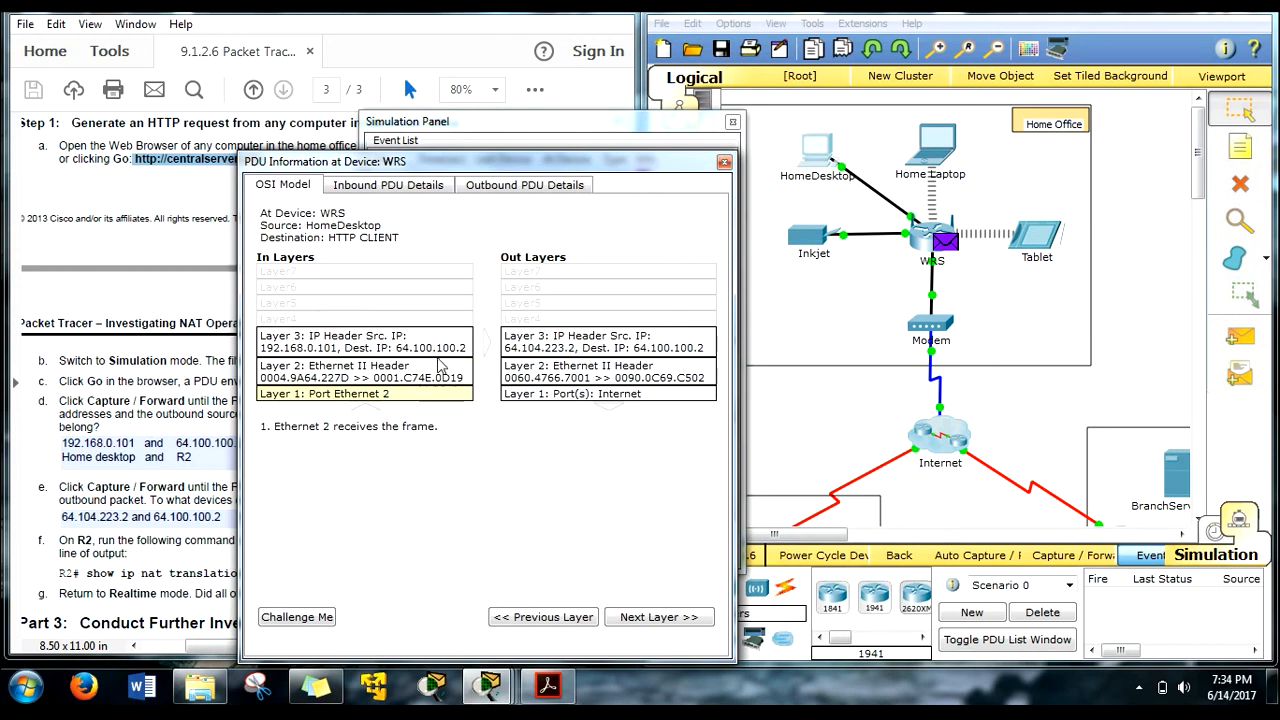
pyautogui.click(818, 461)
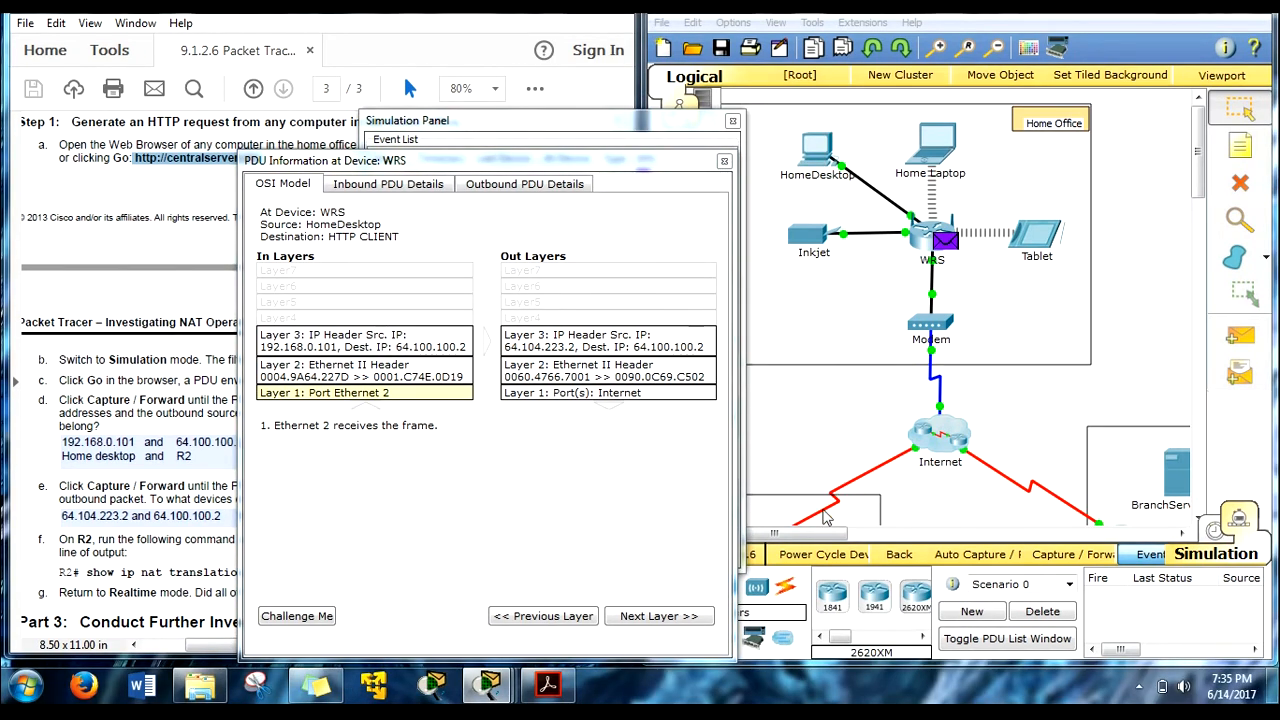
# Step: Move the WRS PDU information and Simulation Panel off the topology and bring the Central network with R2 into view
pyautogui.moveTo(682, 162); pyautogui.dragTo(558, 154)
pyautogui.moveTo(649, 122); pyautogui.dragTo(541, 122)
pyautogui.click(827, 384)
pyautogui.moveTo(803, 533); pyautogui.dragTo(766, 533)
pyautogui.scroll(-3, 768, 490)
pyautogui.click(675, 350)
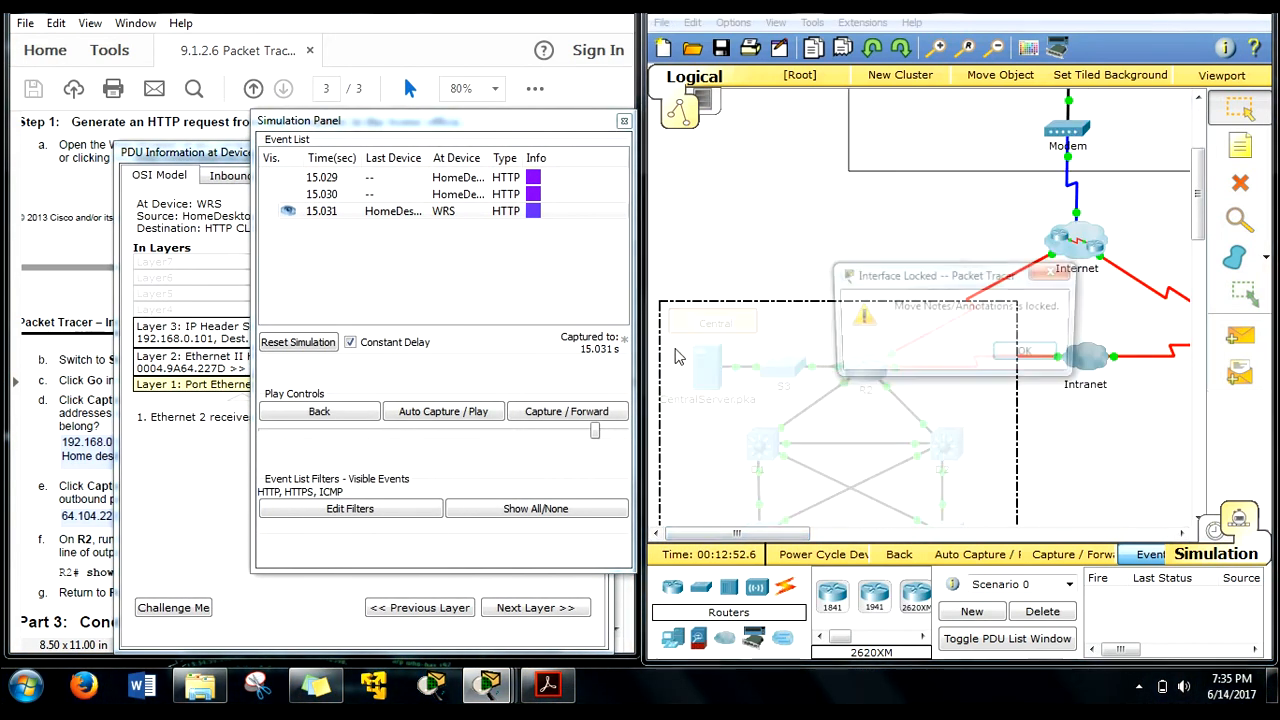
pyautogui.click(1011, 352)
pyautogui.moveTo(679, 256)
pyautogui.mouseDown()
pyautogui.moveTo(682, 303)
pyautogui.moveTo(760, 335)
pyautogui.mouseUp()
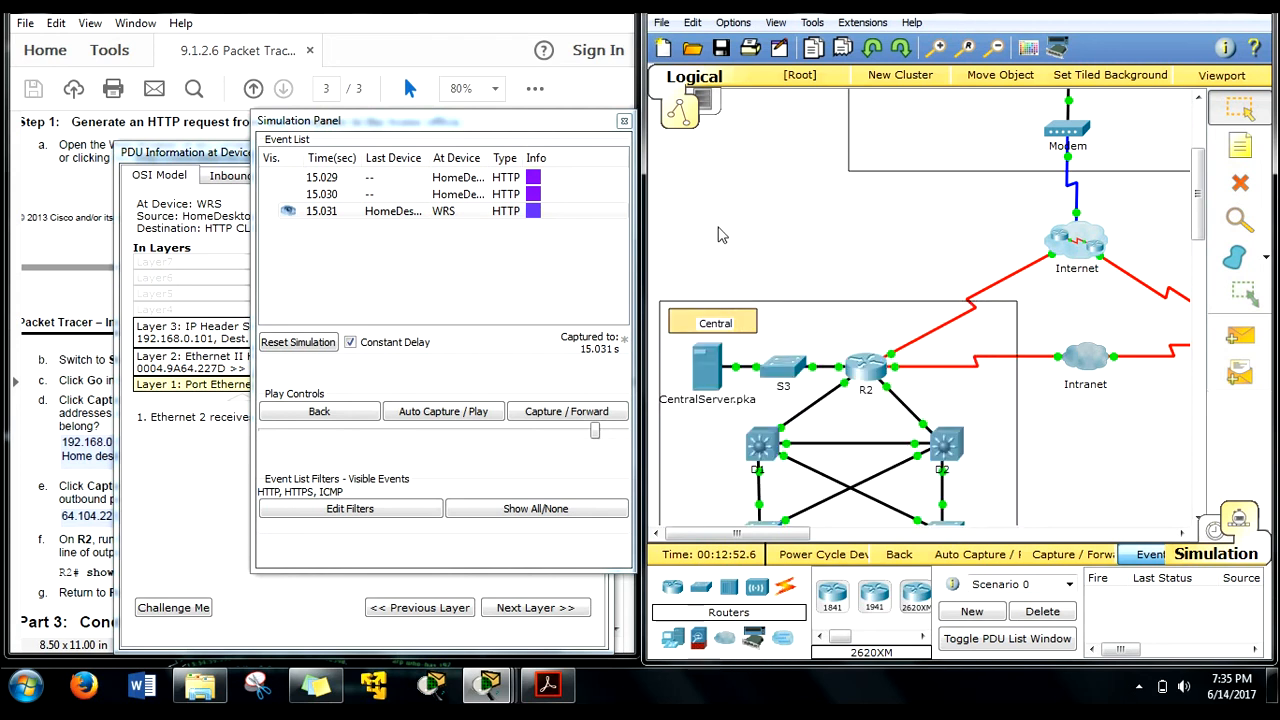
# Step: Rearrange the WRS PDU information and Simulation Panel over the lab instructions, leaving R2 accessible
pyautogui.moveTo(600, 126); pyautogui.dragTo(857, 163)
pyautogui.moveTo(967, 208); pyautogui.dragTo(1064, 200)
pyautogui.moveTo(480, 157); pyautogui.dragTo(515, 480)
pyautogui.moveTo(463, 516); pyautogui.dragTo(405, 434)
pyautogui.moveTo(886, 199); pyautogui.dragTo(718, 149)
pyautogui.moveTo(406, 440); pyautogui.dragTo(566, 176)
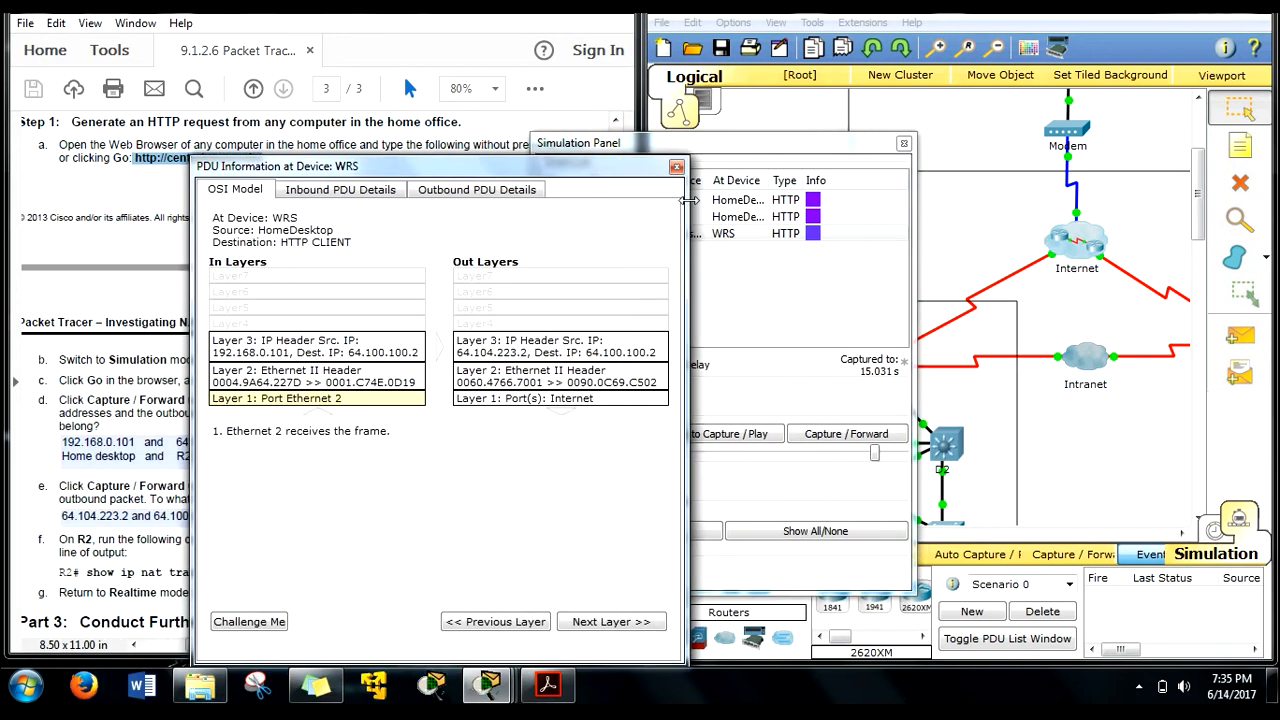
pyautogui.moveTo(805, 148); pyautogui.dragTo(477, 314)
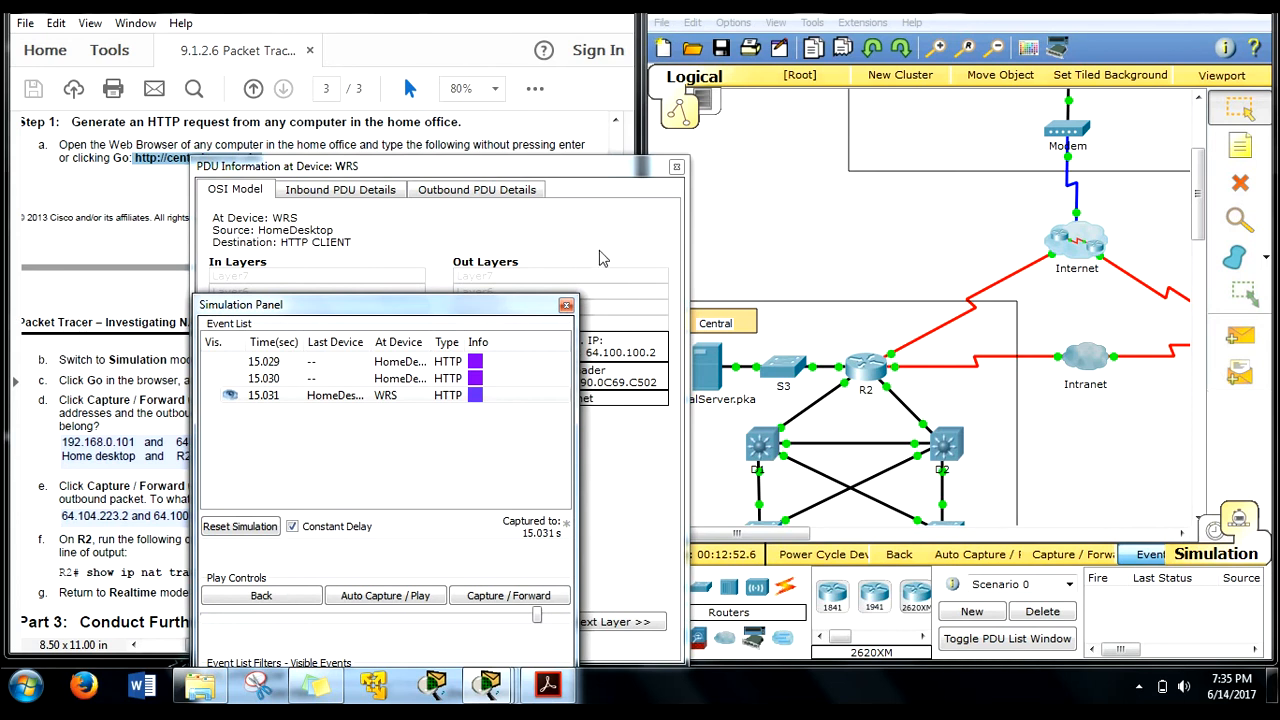
# Step: Open R2's CLI, locate the Serial0/0/0 IP address in the earlier running-configuration output, highlight it, and close the R2 window
pyautogui.click(885, 371)
pyautogui.moveTo(798, 86); pyautogui.dragTo(859, 88)
pyautogui.press('Return')
pyautogui.press('Return')
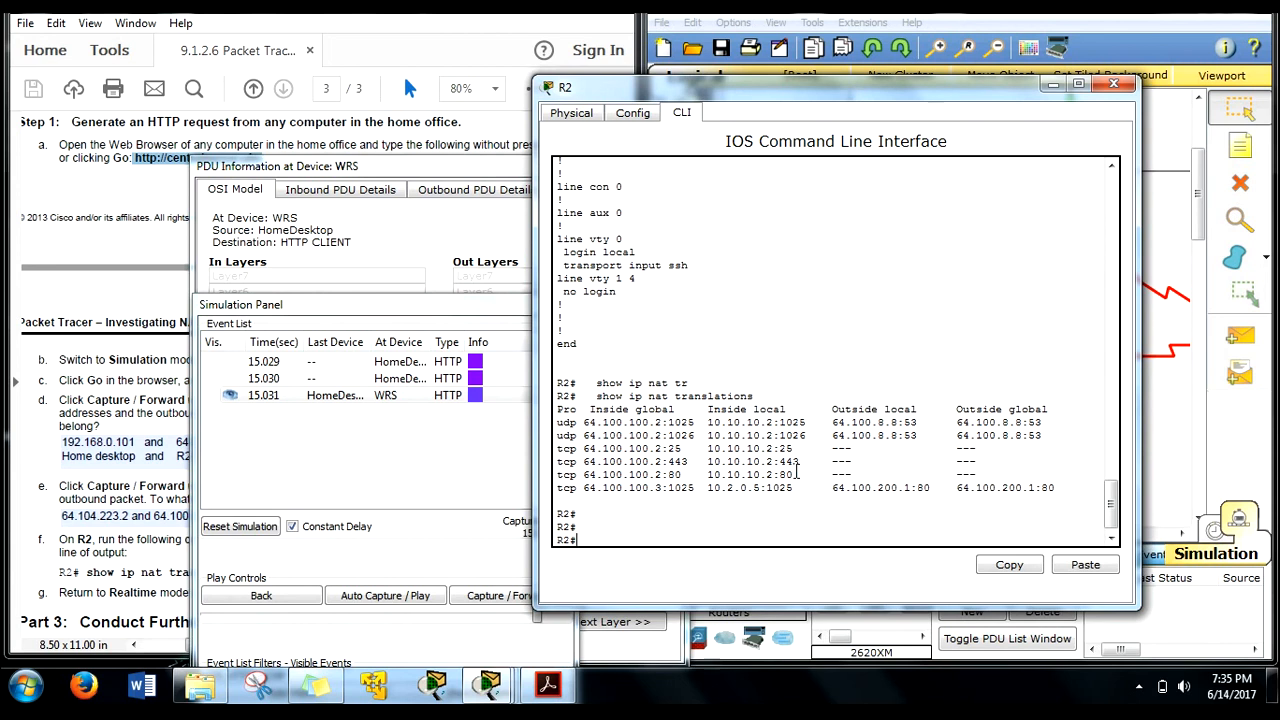
pyautogui.scroll(12, 760, 440)
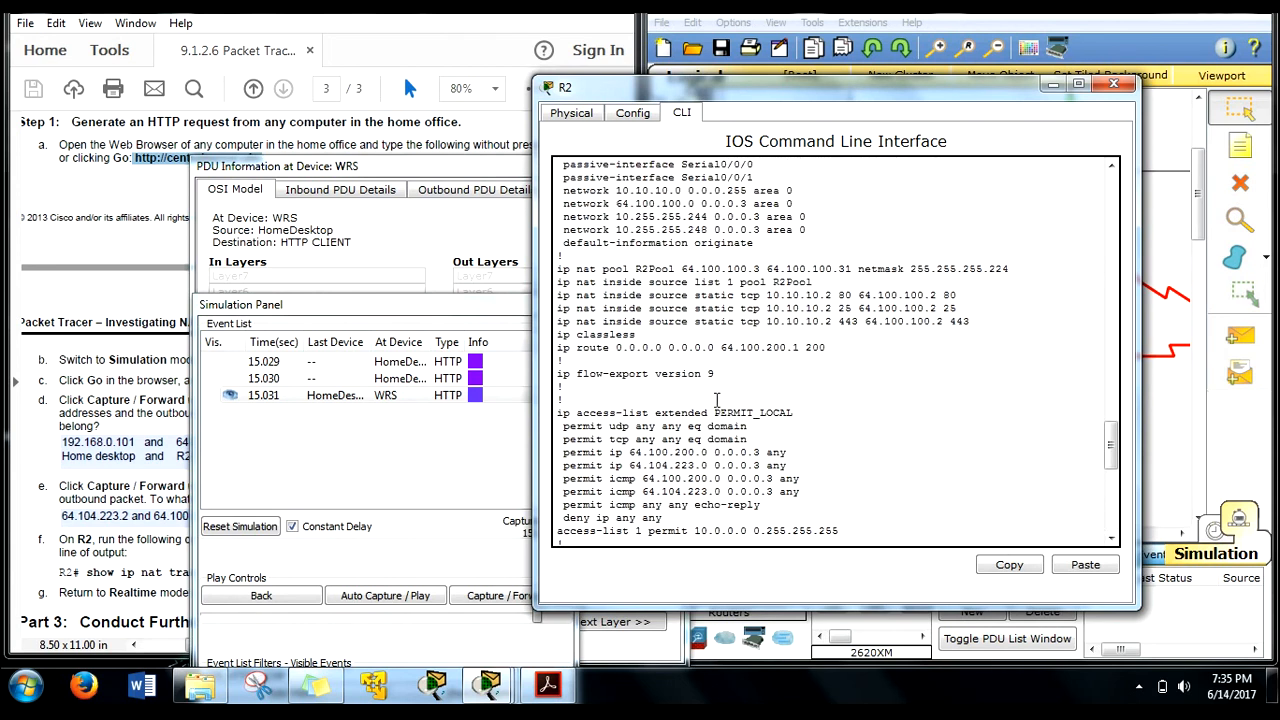
pyautogui.scroll(7, 702, 389)
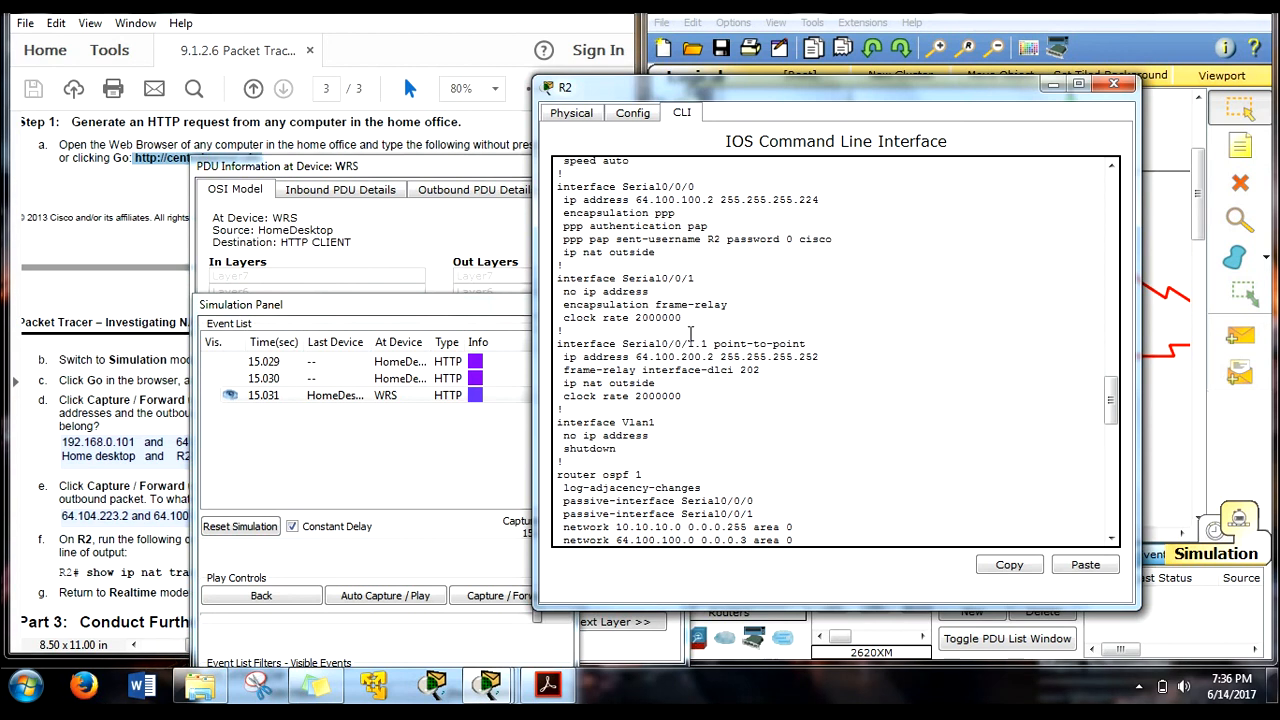
pyautogui.scroll(1, 710, 294)
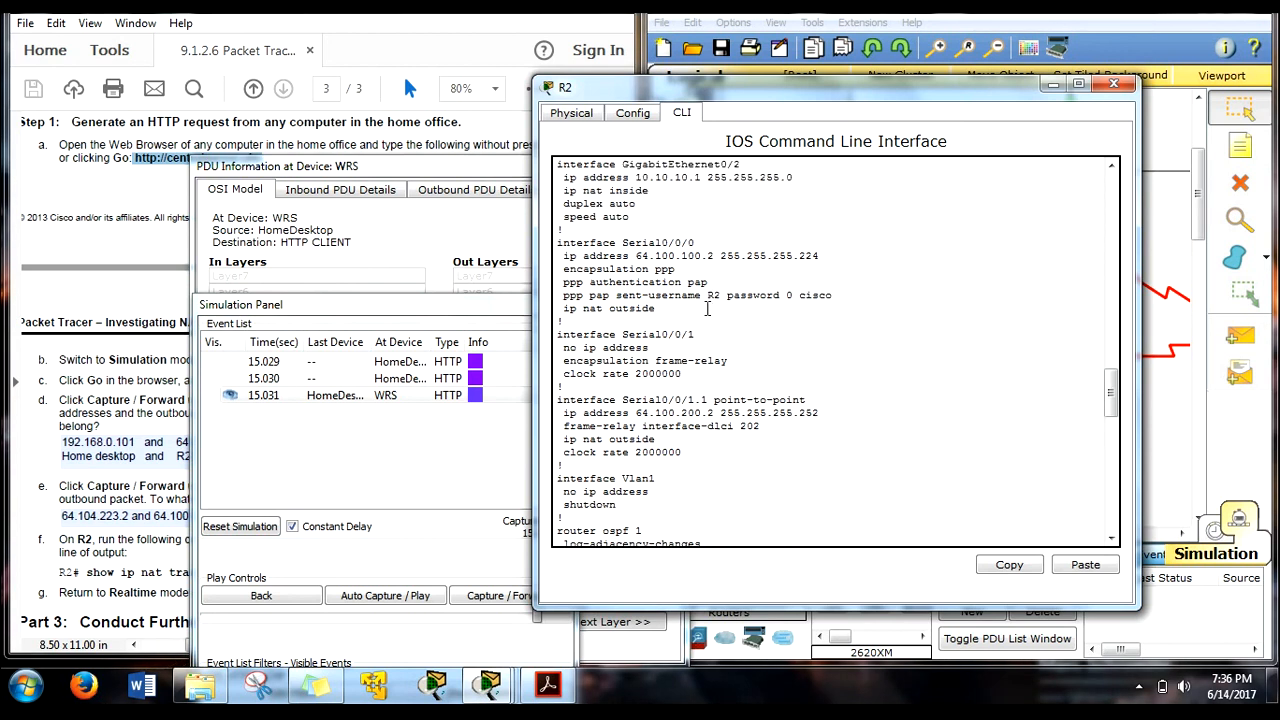
pyautogui.moveTo(606, 258); pyautogui.dragTo(712, 260)
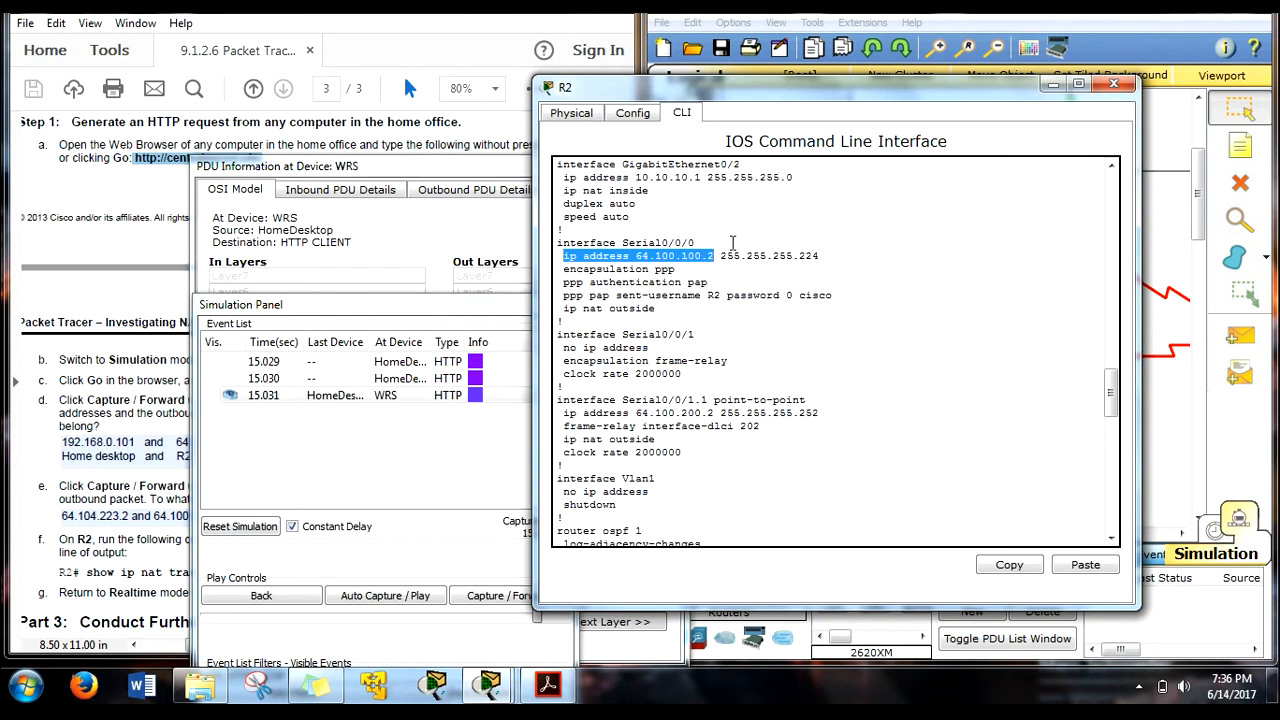
pyautogui.click(1114, 84)
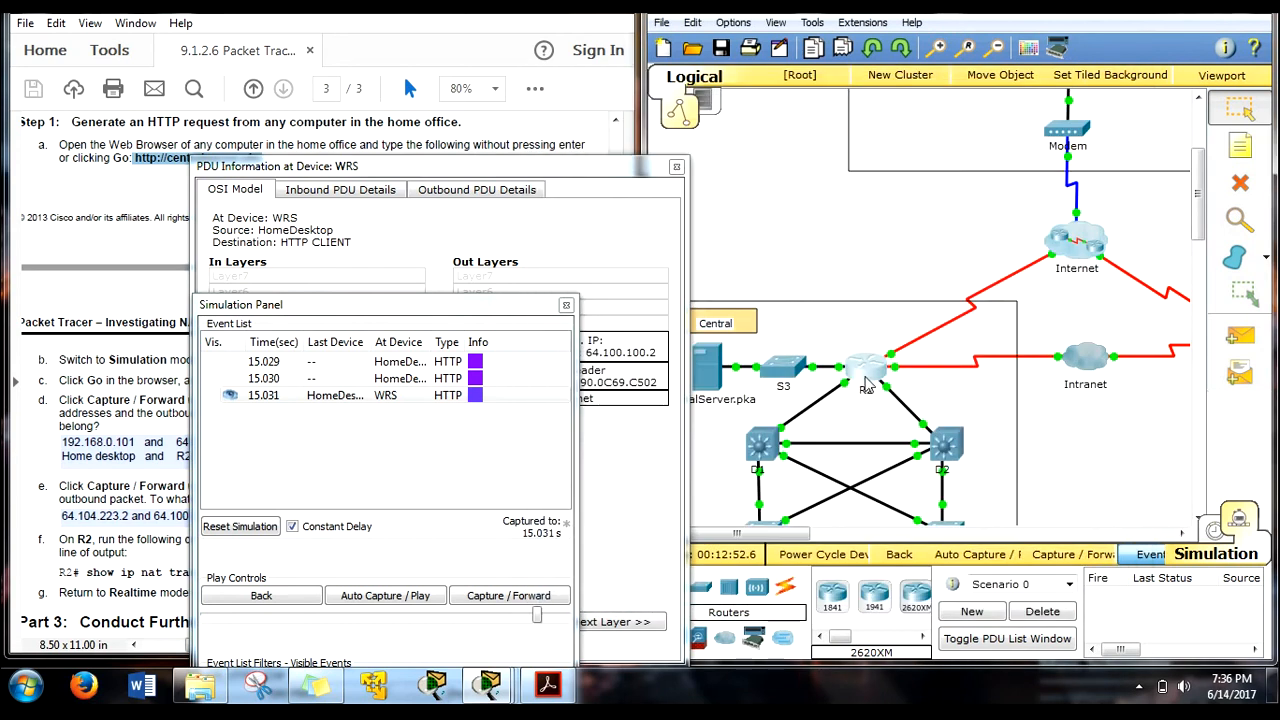
# Step: Reposition the Simulation Panel, advance the HTTP request to the Modem, inspect its PDU information, and close it
pyautogui.moveTo(440, 305); pyautogui.dragTo(497, 170)
pyautogui.click(548, 462)
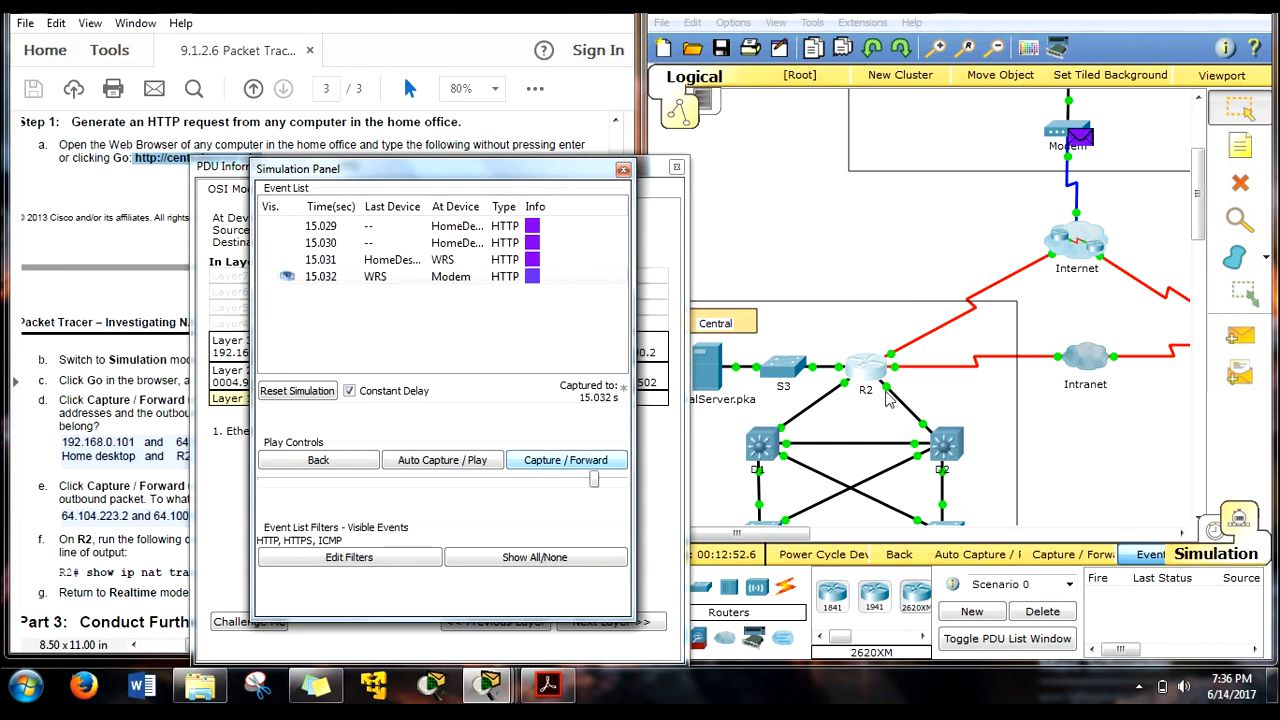
pyautogui.click(1080, 148)
pyautogui.click(1080, 148)
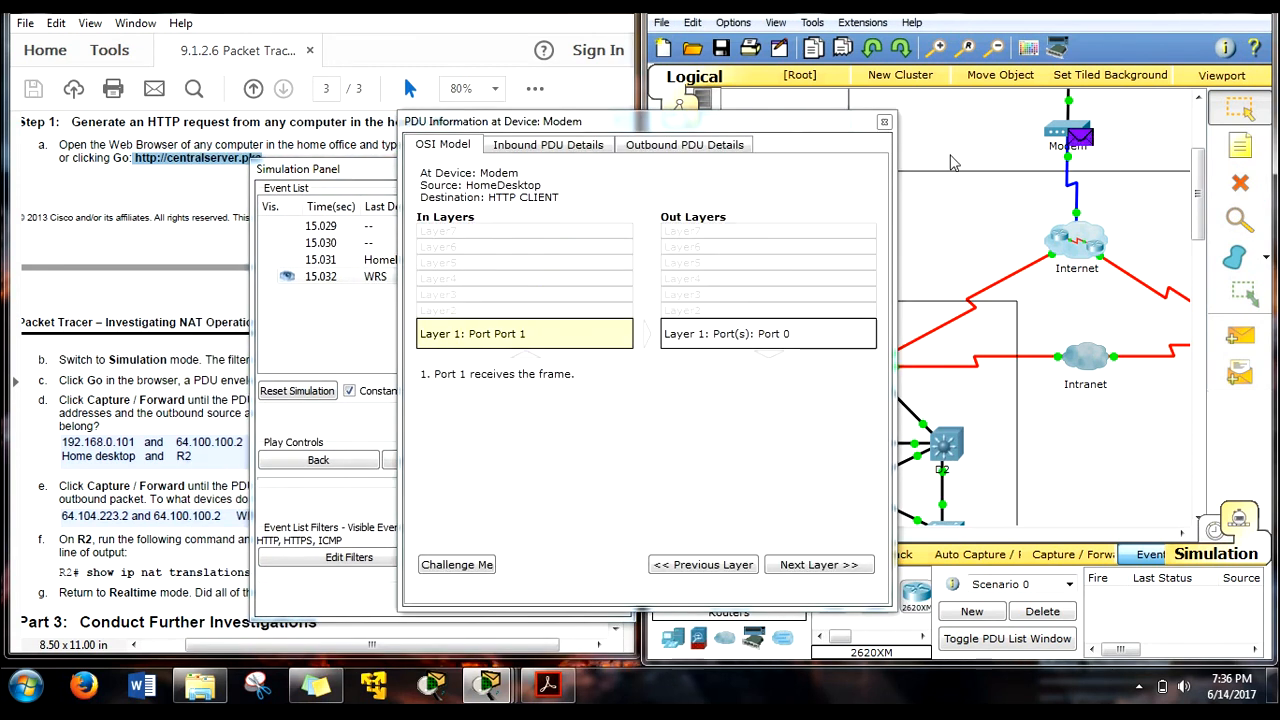
pyautogui.click(884, 122)
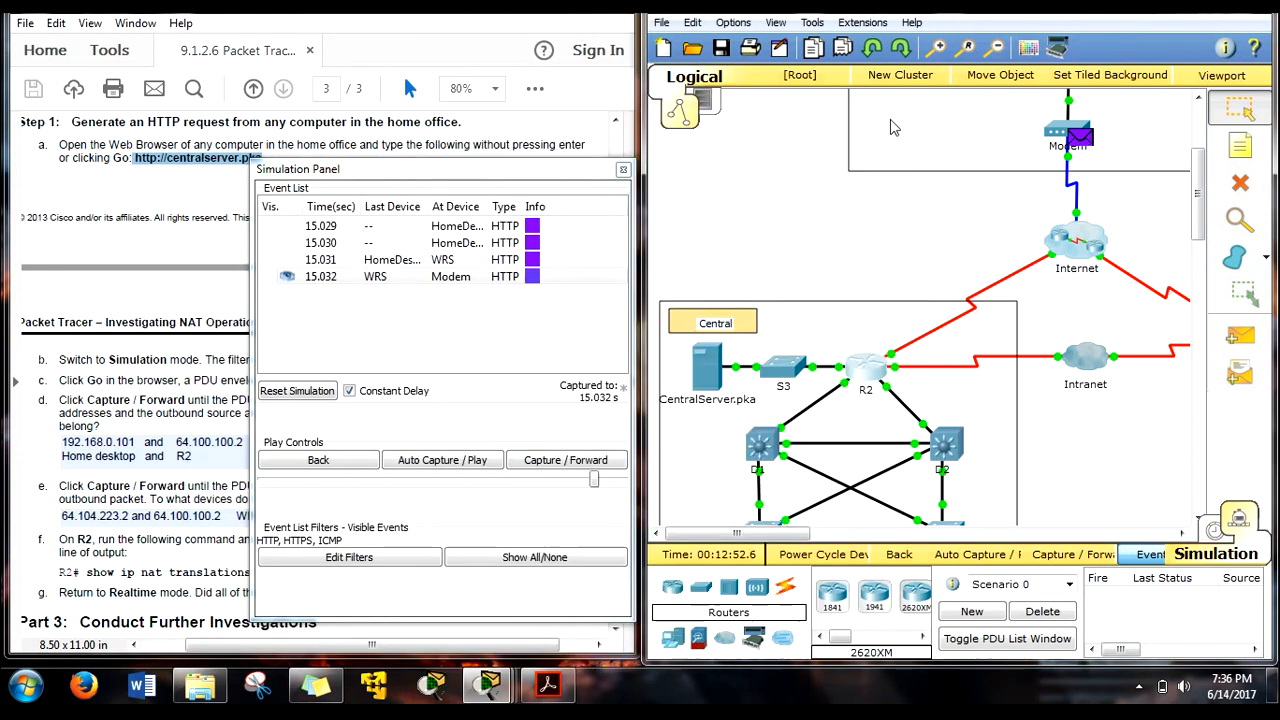
# Step: Advance the request to the Cable Provider in the Internet cloud, inspect its PDU information, and close it
pyautogui.click(560, 466)
pyautogui.click(1091, 251)
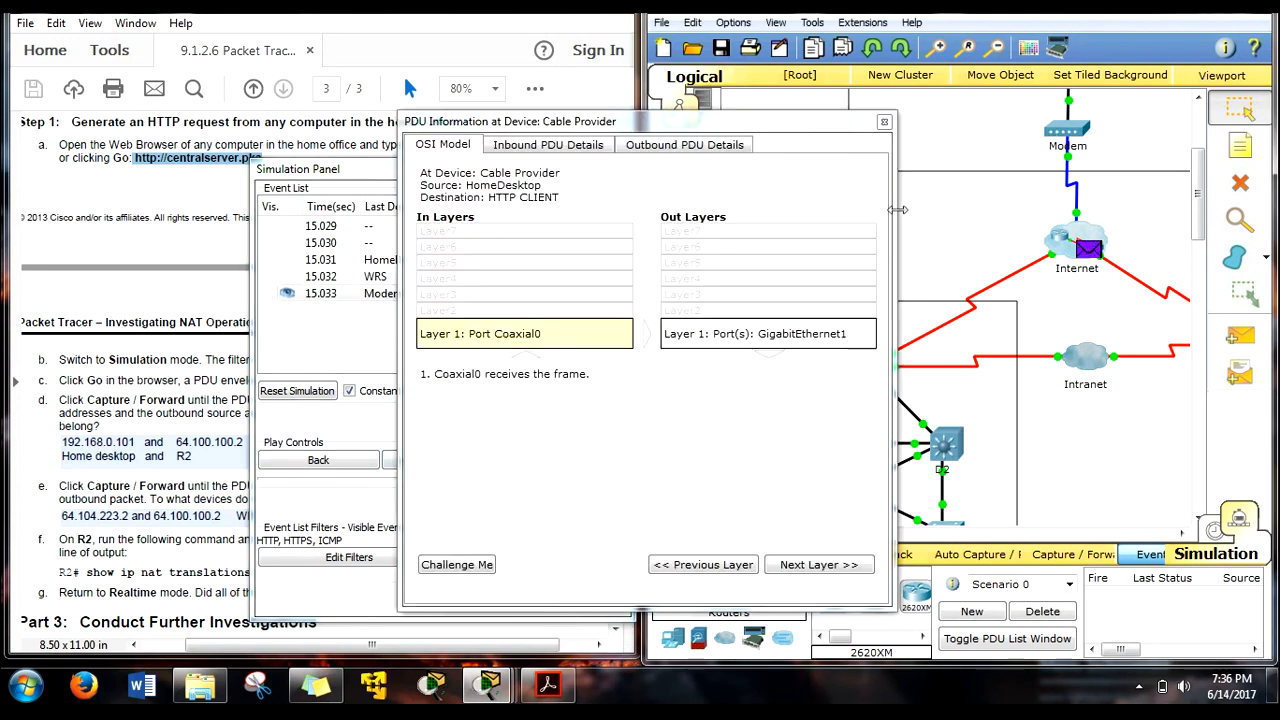
pyautogui.click(884, 122)
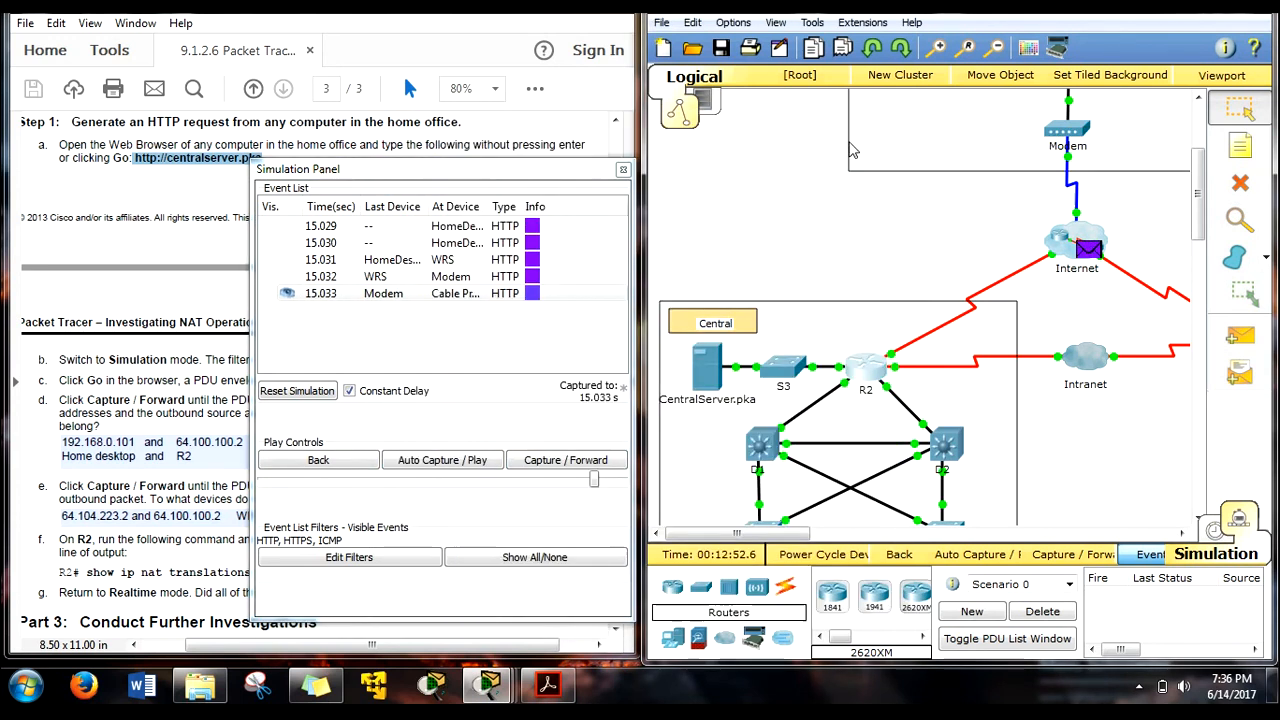
# Step: Advance the request to ISP-Tier3a and examine its PDU source and destination IP addresses, keeping the home network uncovered
pyautogui.click(595, 466)
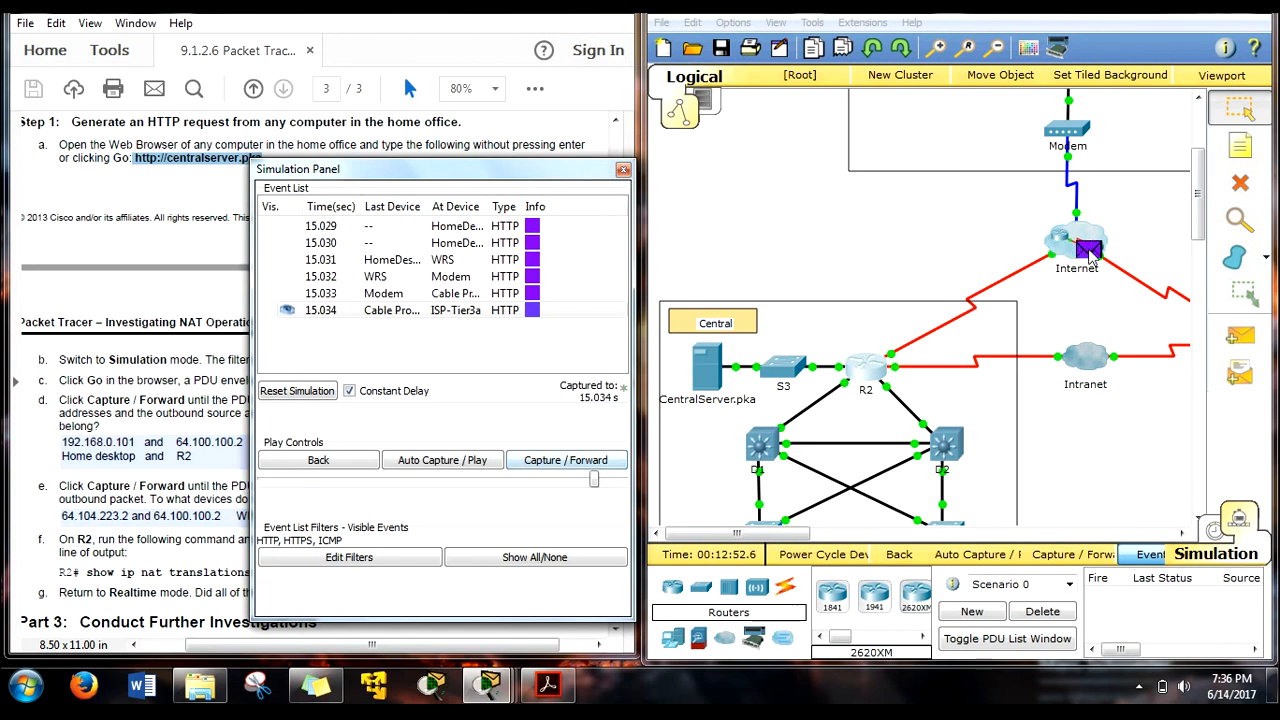
pyautogui.click(1089, 251)
pyautogui.moveTo(613, 117); pyautogui.dragTo(803, 52)
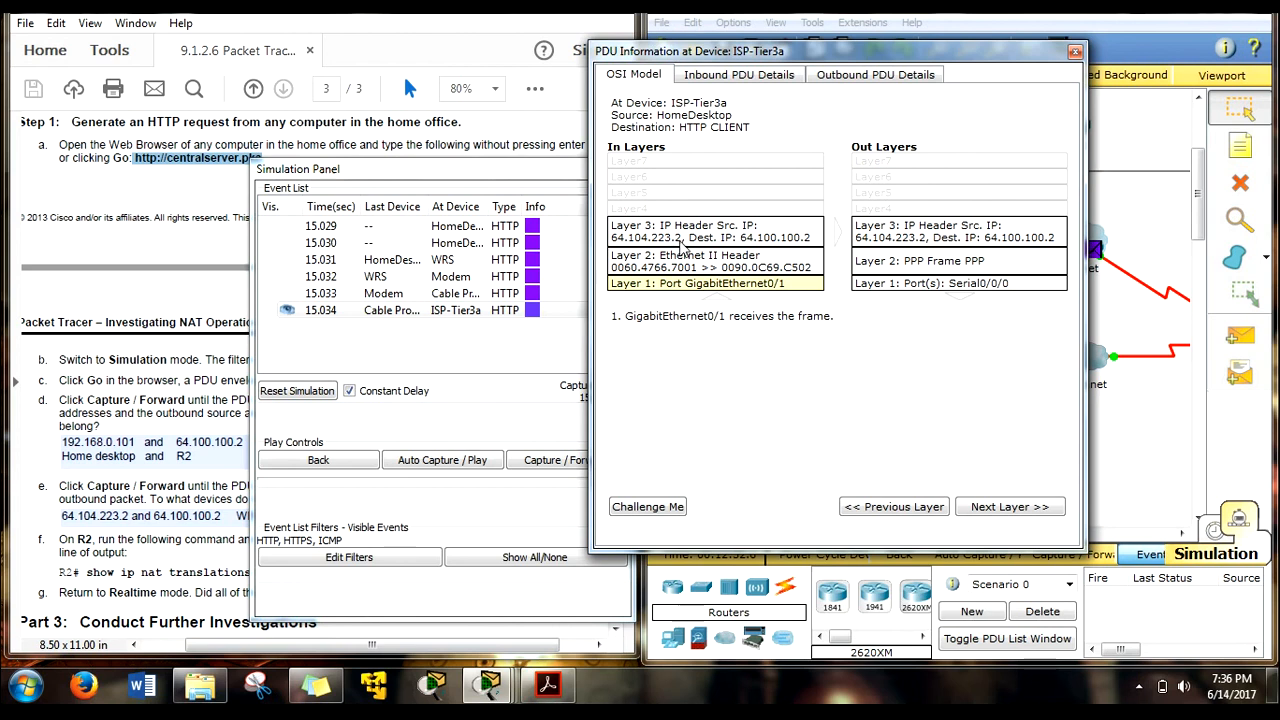
pyautogui.moveTo(910, 45); pyautogui.dragTo(644, 47)
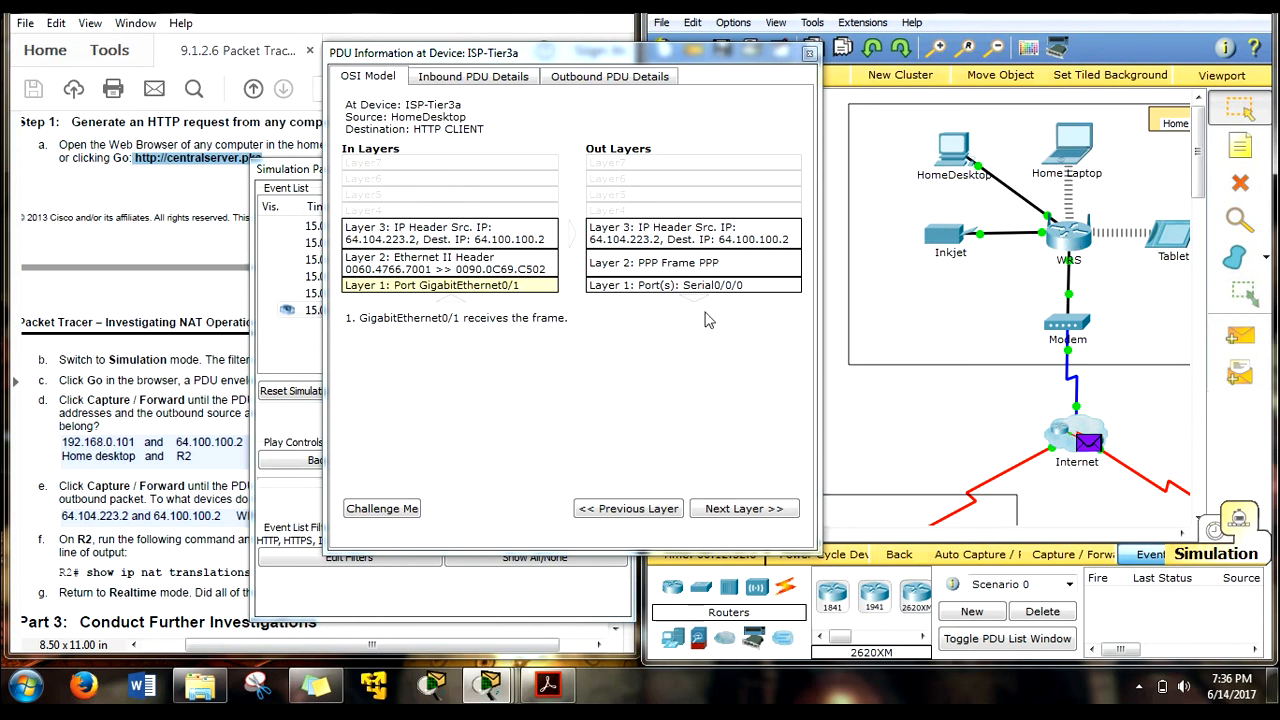
# Step: Try to open the Modem's configuration settings
pyautogui.click(1068, 326)
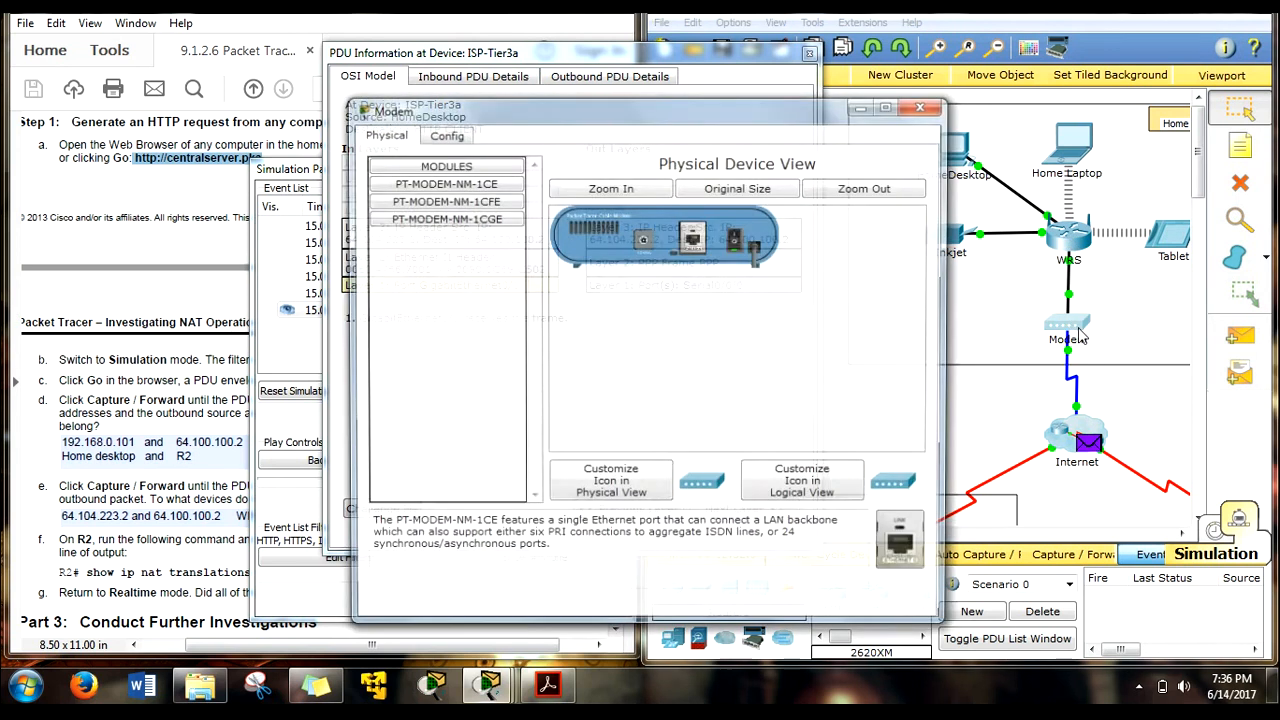
pyautogui.click(444, 133)
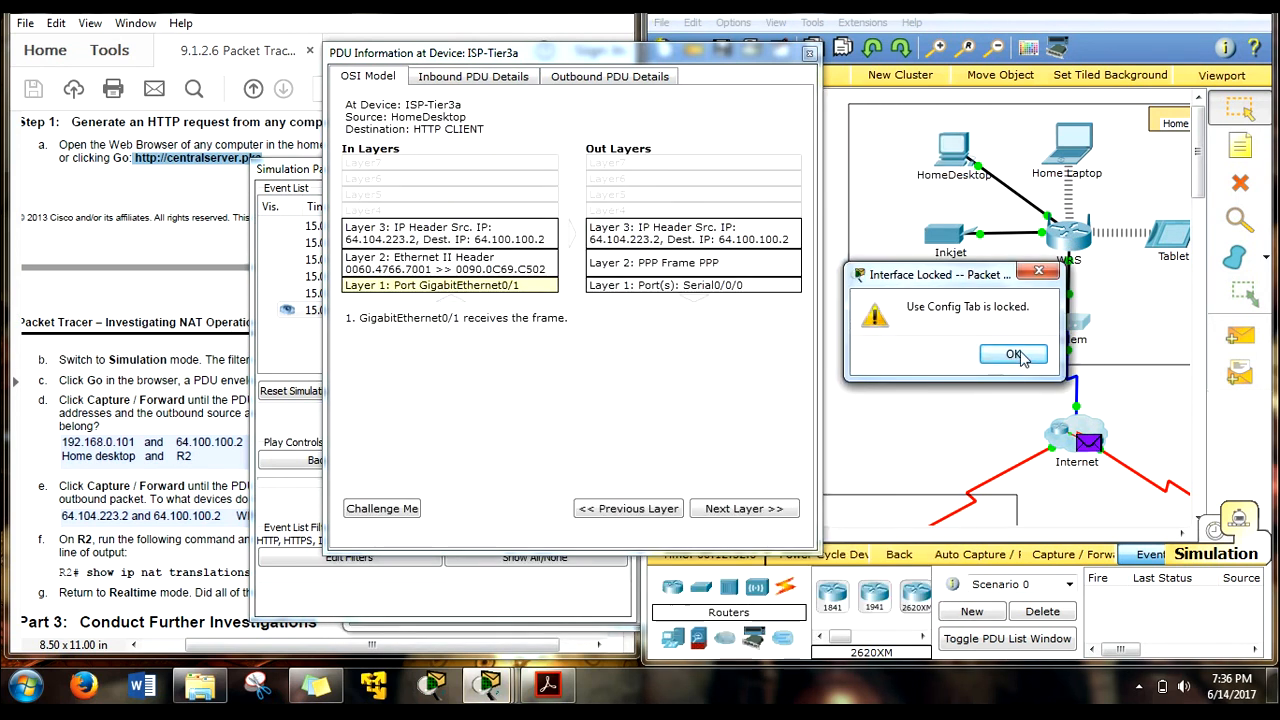
pyautogui.click(1032, 354)
# Step: Close the ISP-Tier3a PDU information, advance the request to R2, and compare the inbound and outbound IP addresses in R2's PDU information
pyautogui.moveTo(726, 56); pyautogui.dragTo(862, 68)
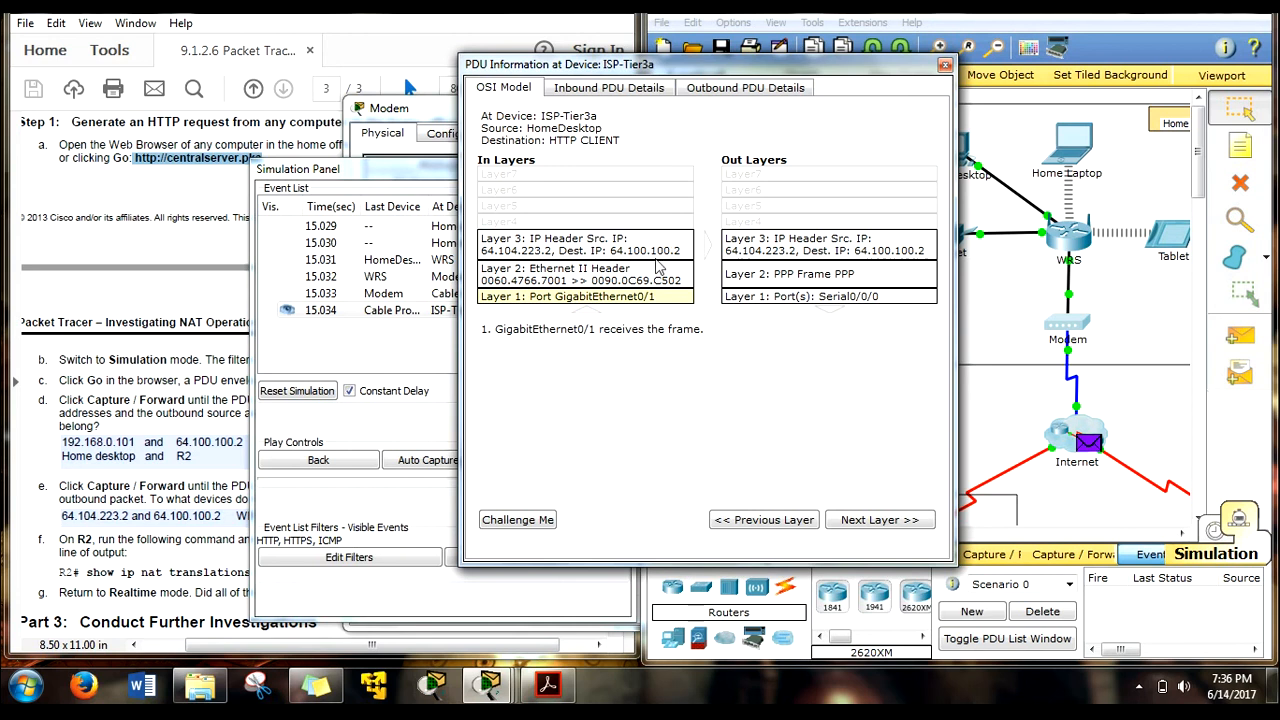
pyautogui.click(943, 66)
pyautogui.scroll(-5, 837, 443)
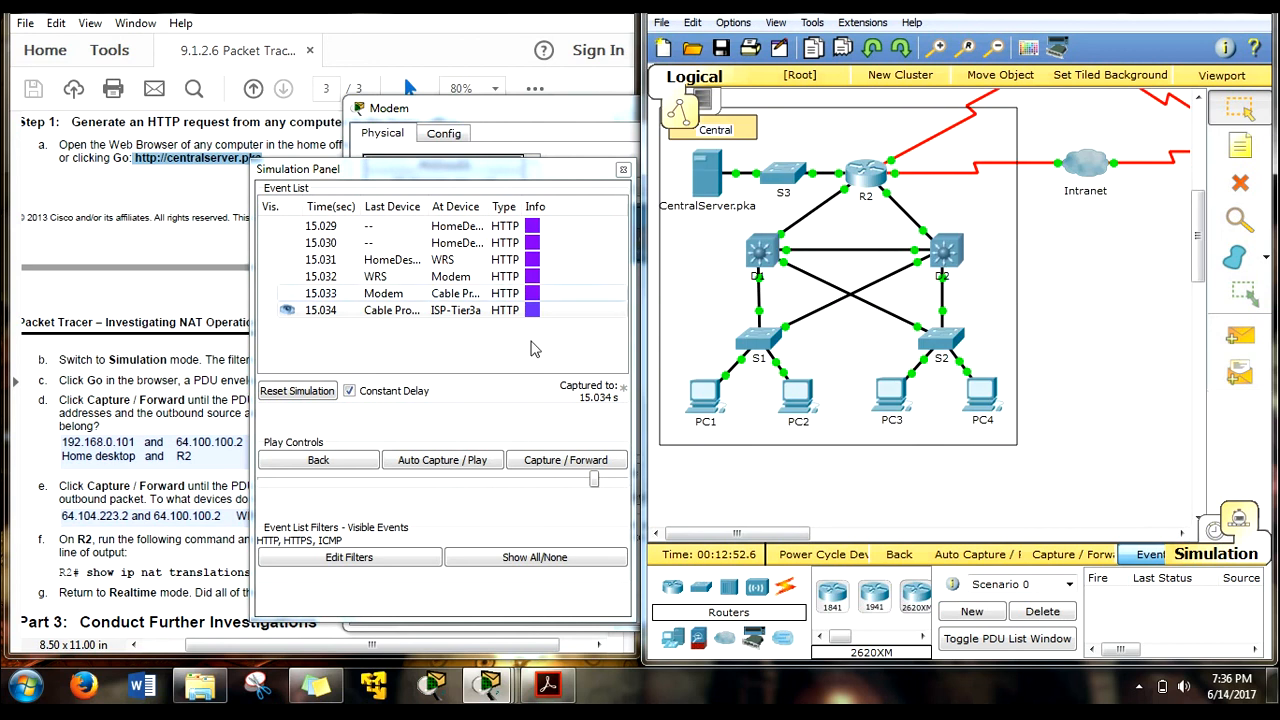
pyautogui.click(568, 462)
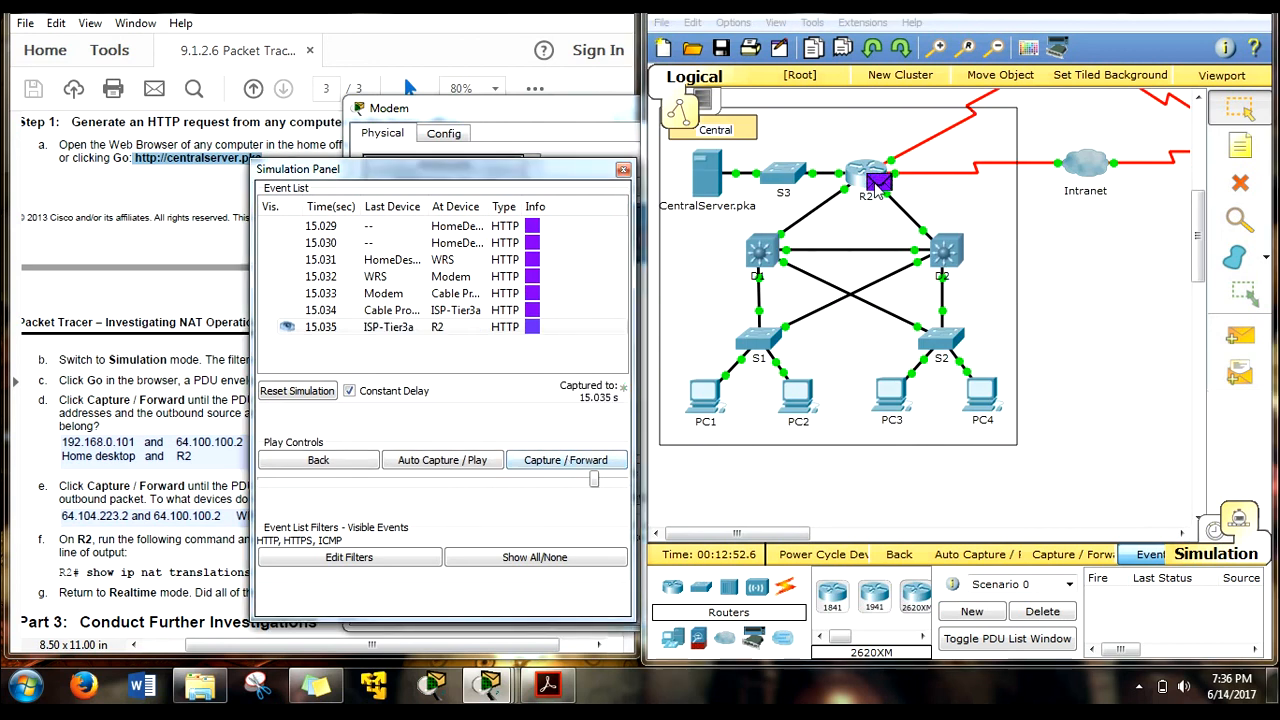
pyautogui.click(876, 189)
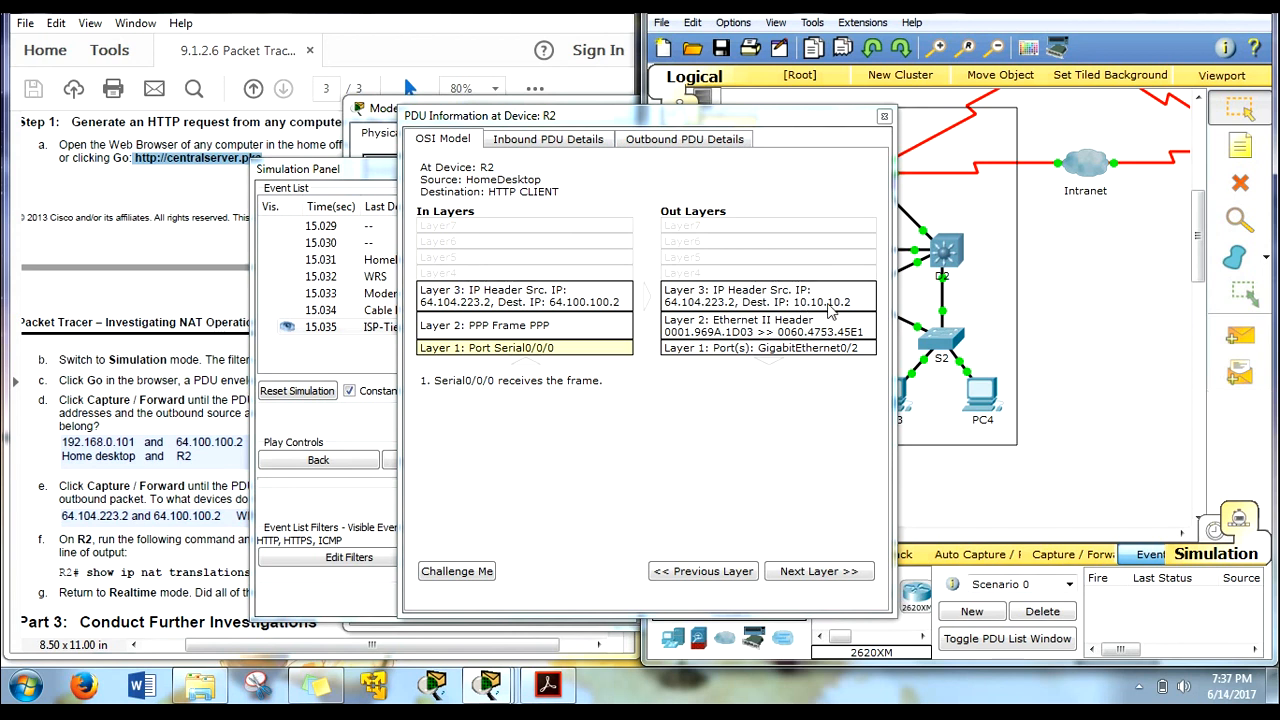
pyautogui.moveTo(826, 122); pyautogui.dragTo(557, 66)
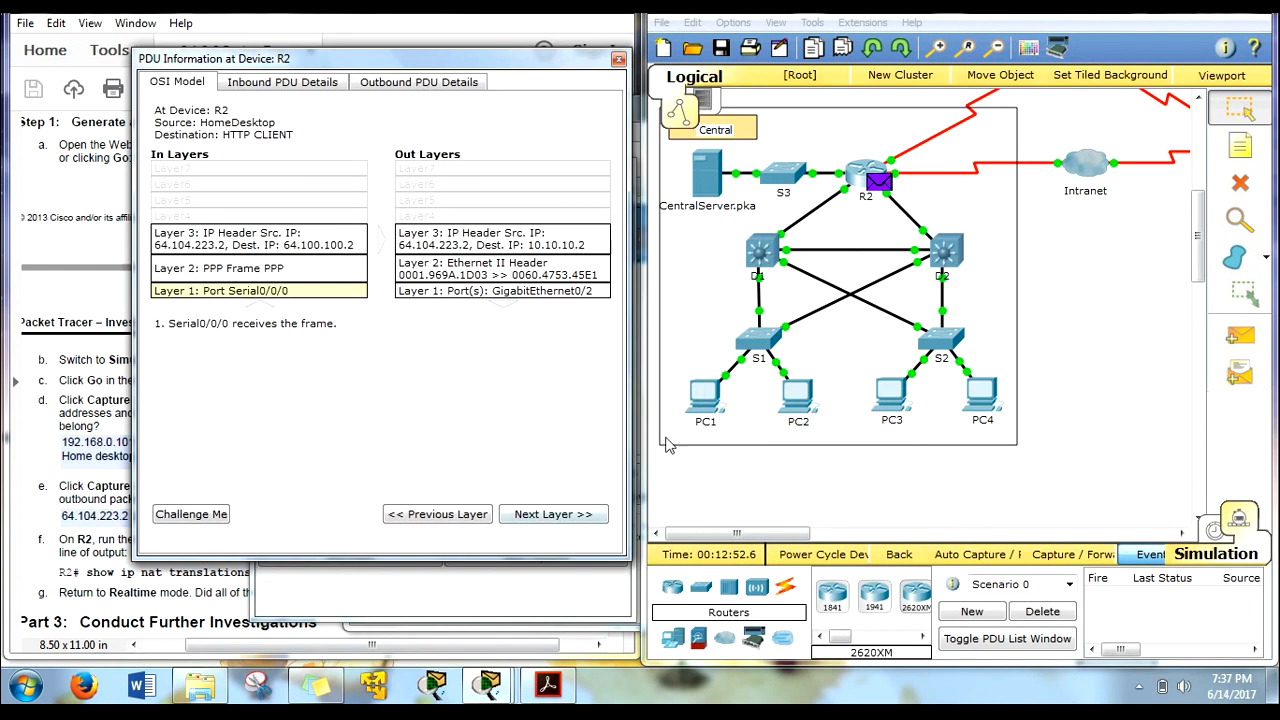
# Step: Check the IP address in CentralServer.pka's IP Configuration against R2's outbound destination address, and close the server window
pyautogui.click(716, 180)
pyautogui.click(573, 133)
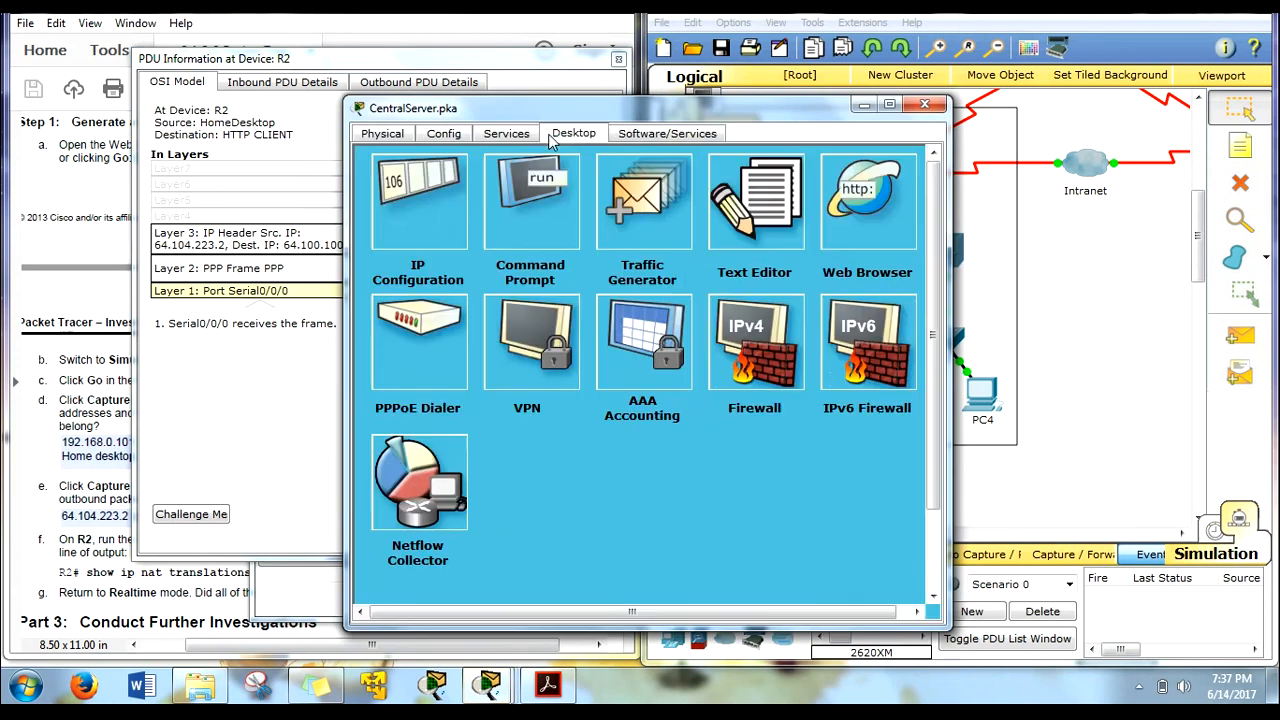
pyautogui.click(452, 200)
pyautogui.moveTo(614, 283); pyautogui.dragTo(502, 286)
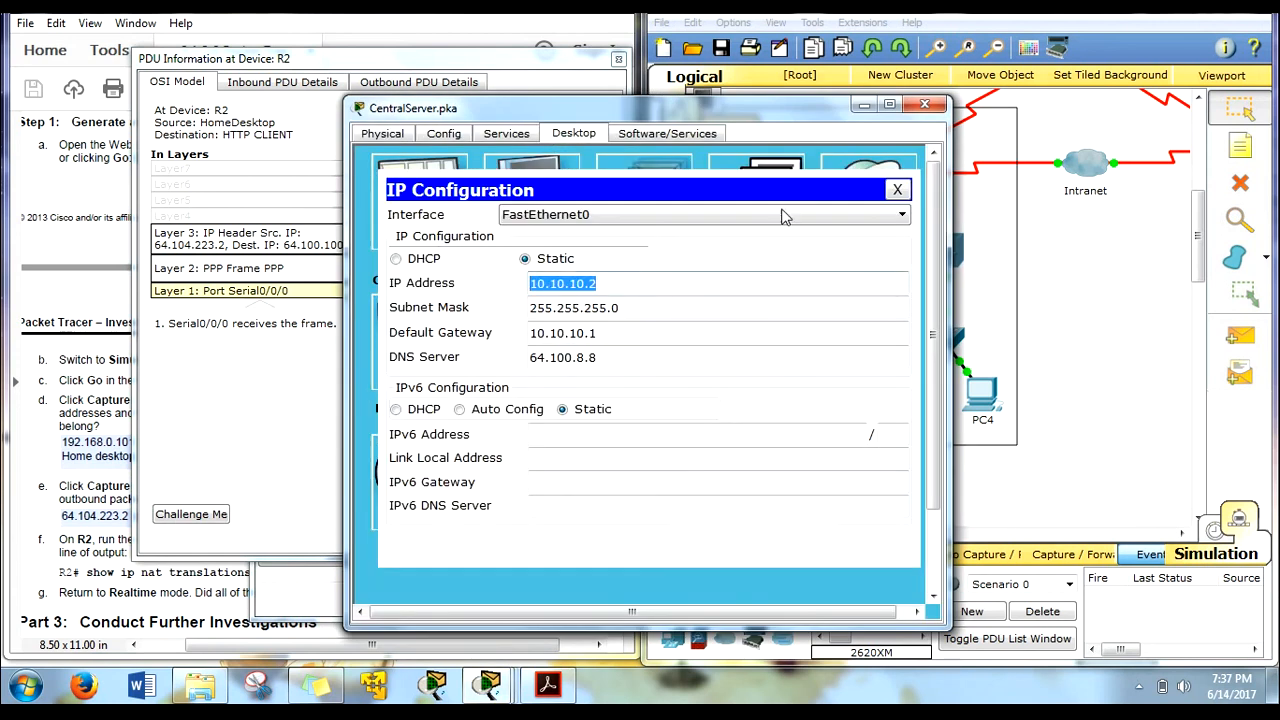
pyautogui.click(924, 104)
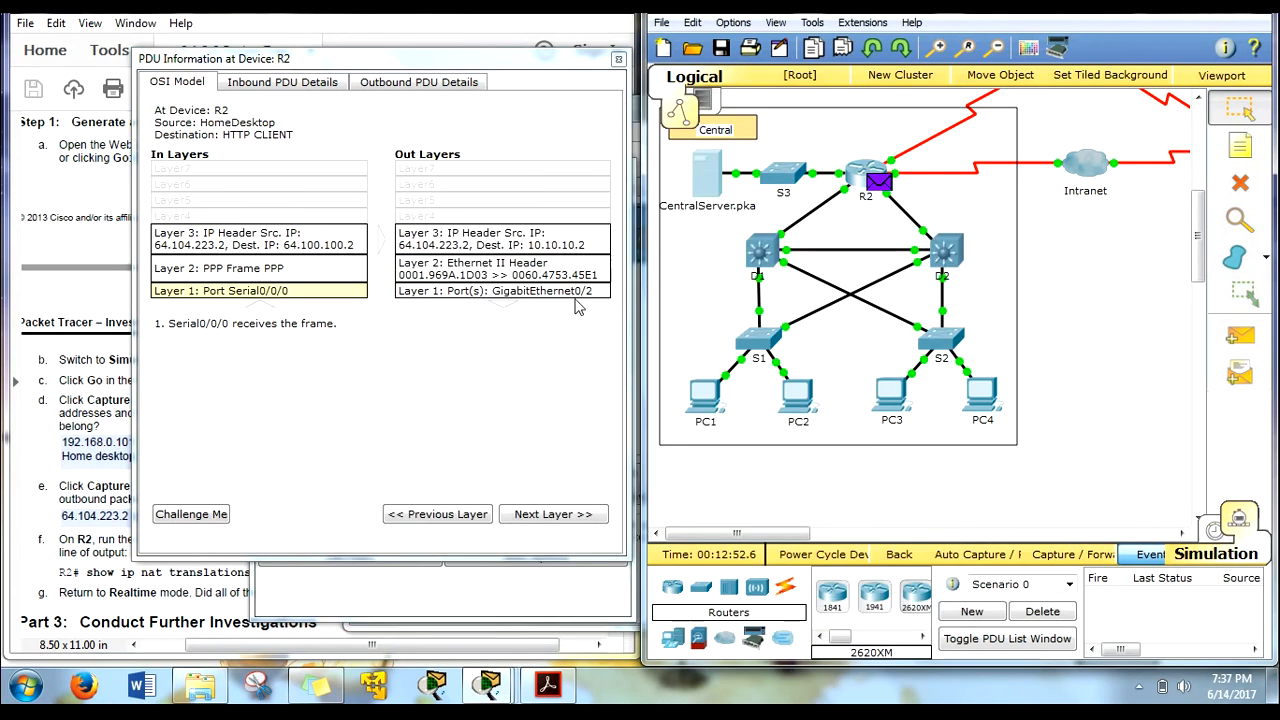
# Step: Close R2's PDU information, advance the request through S3 to CentralServer.pka, and inspect the server's PDU information before closing it
pyautogui.click(619, 59)
pyautogui.click(565, 458)
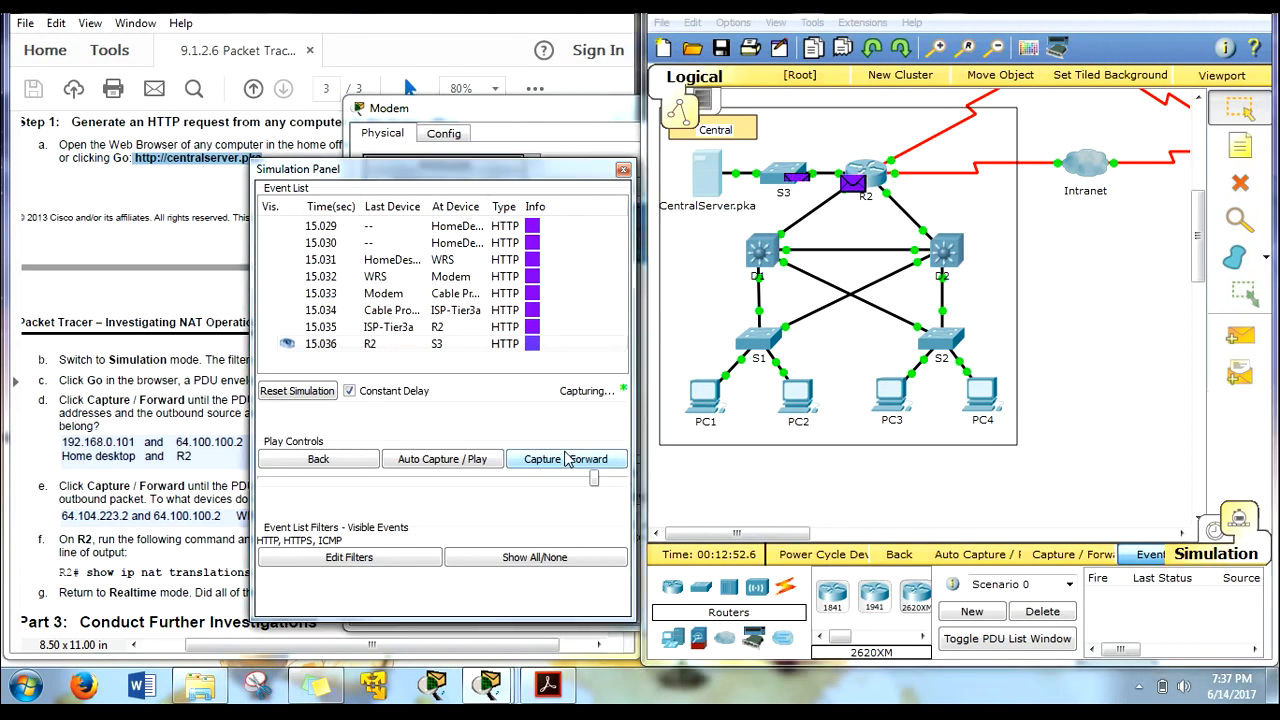
pyautogui.click(567, 460)
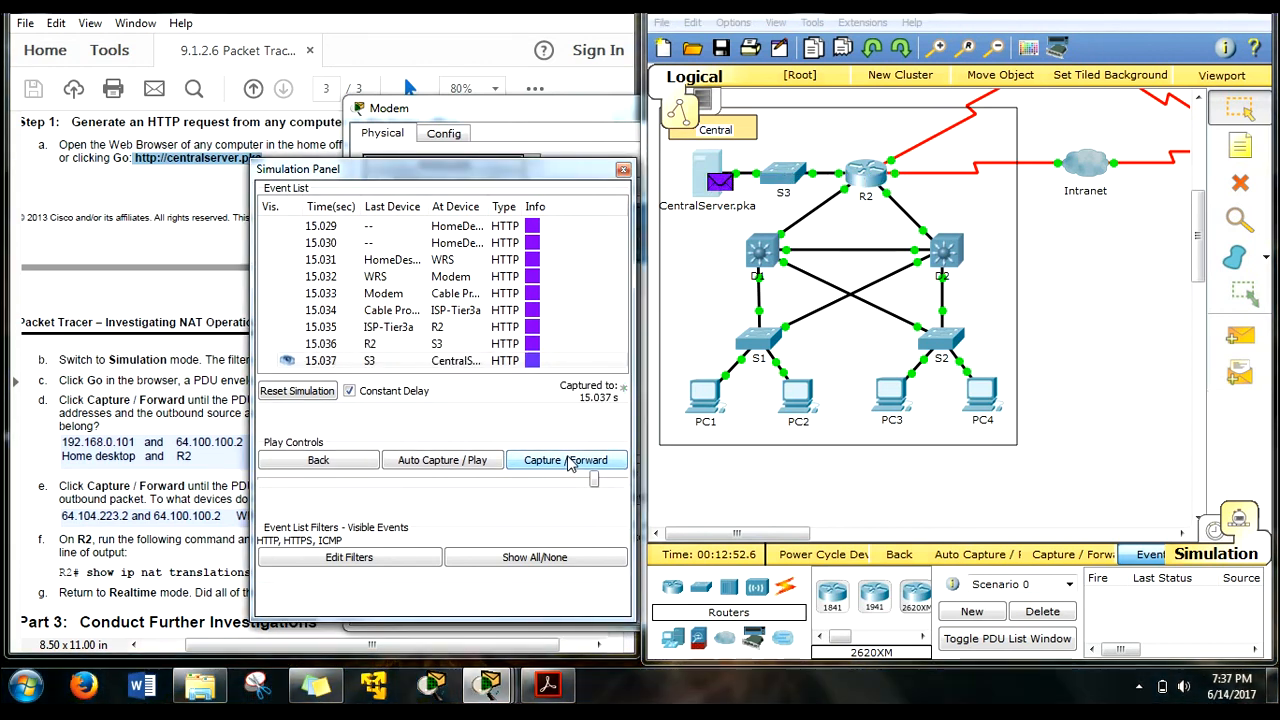
pyautogui.click(721, 191)
pyautogui.click(721, 191)
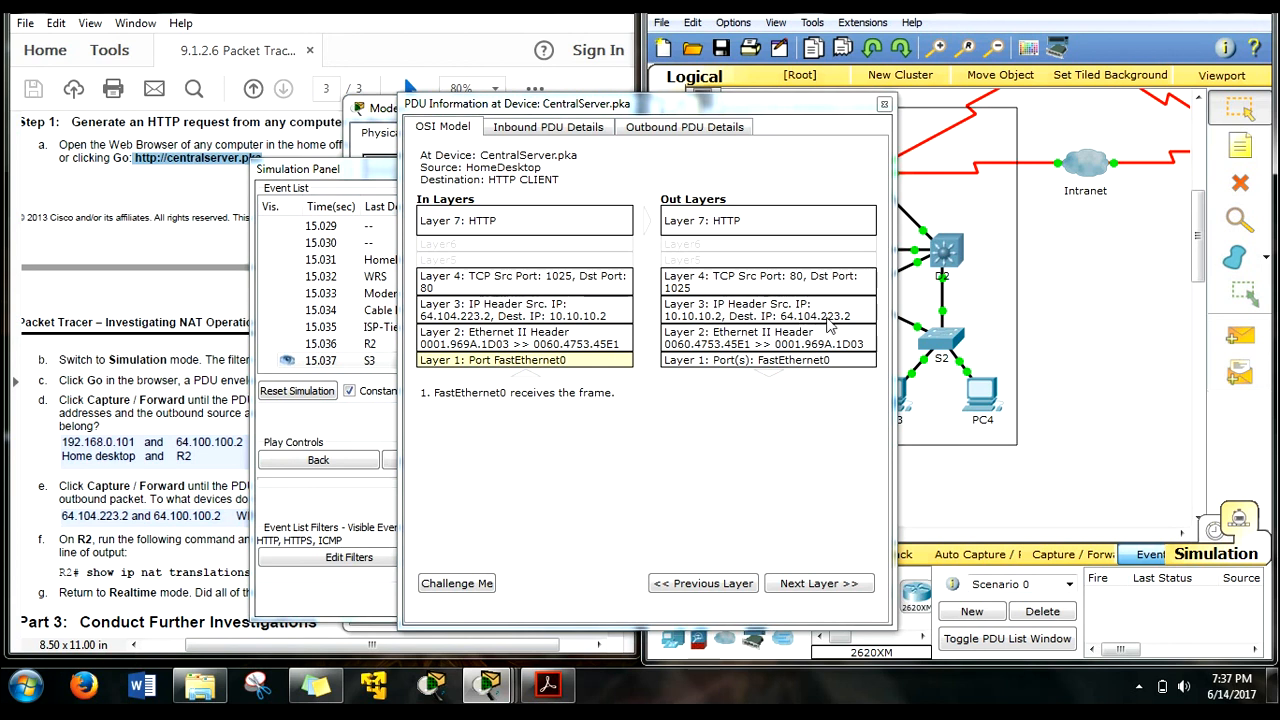
pyautogui.click(884, 104)
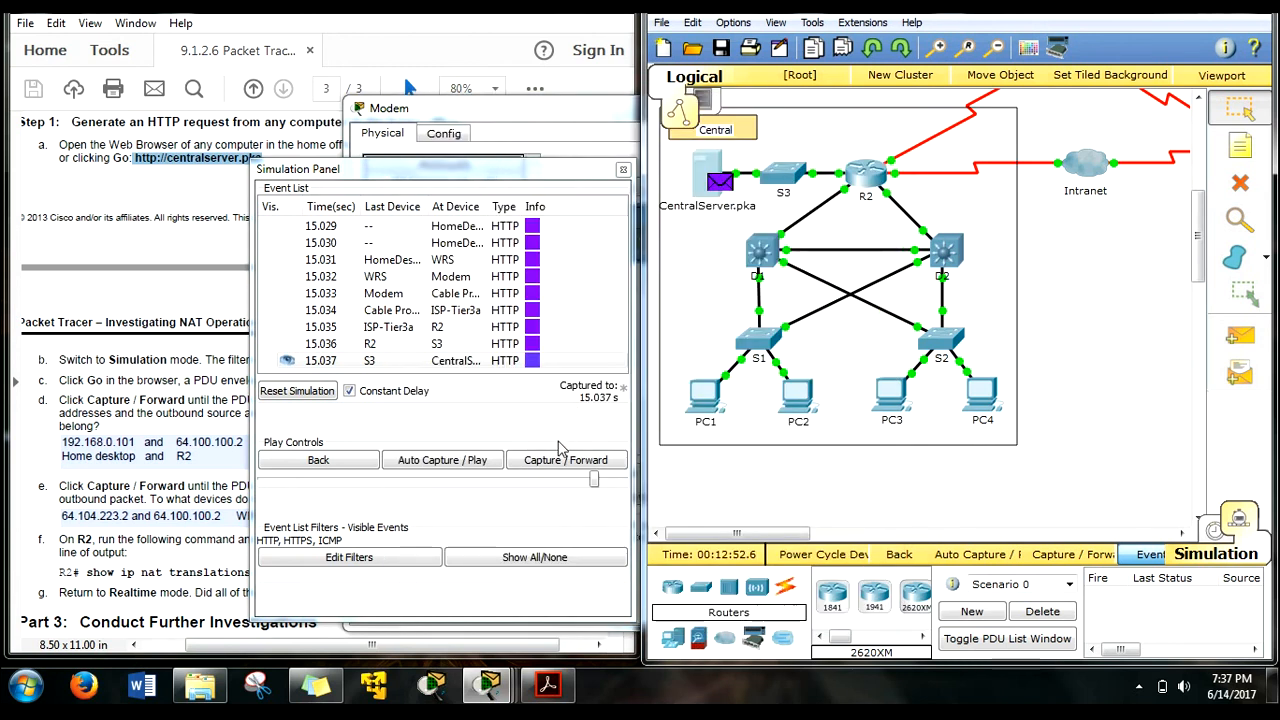
# Step: Advance the HTTP reply hop by hop from CentralServer.pka through R2, Intranet, R4, the Internet cloud and the Modem to WRS
pyautogui.click(580, 463)
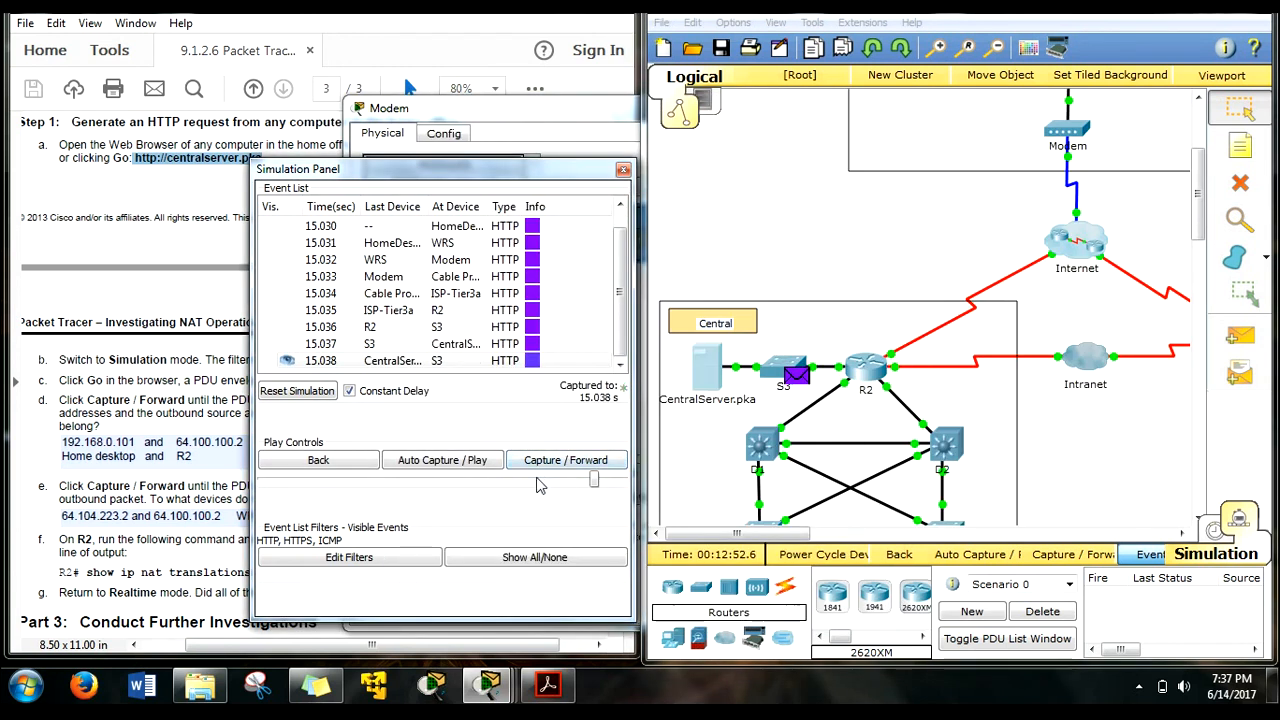
pyautogui.click(563, 463)
pyautogui.click(564, 462)
pyautogui.click(565, 462)
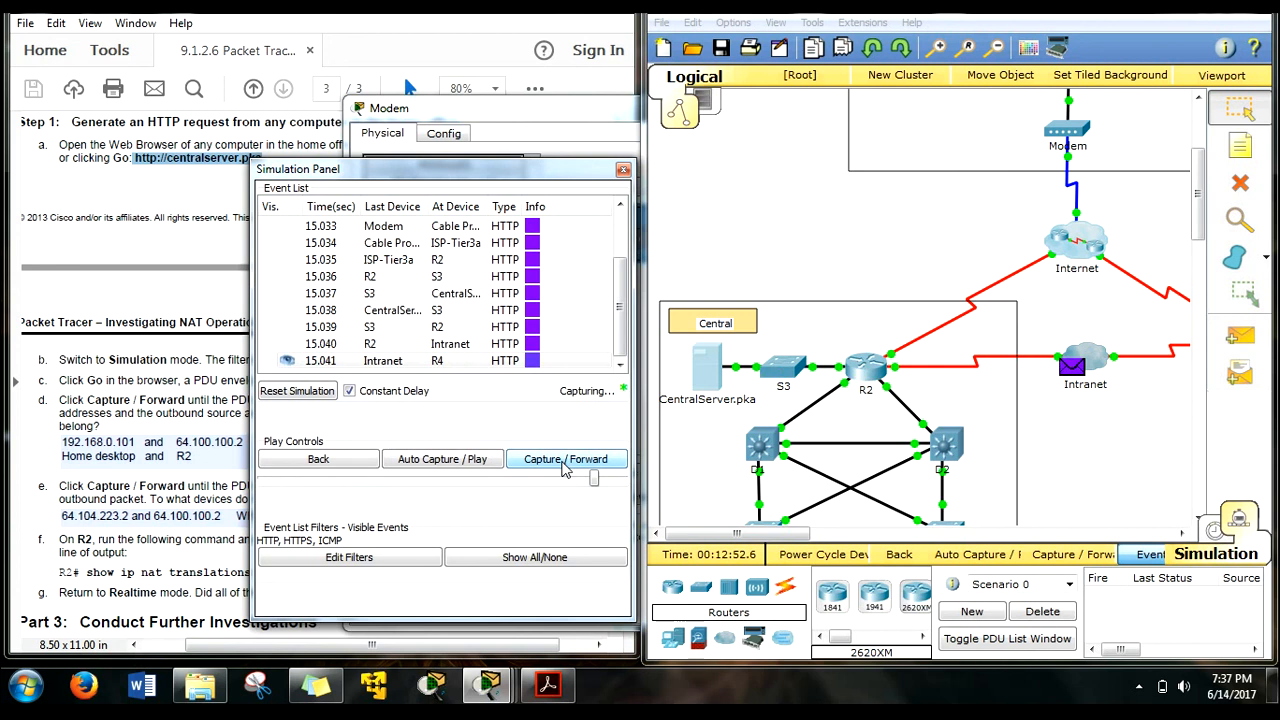
pyautogui.click(565, 463)
pyautogui.scroll(3, 983, 281)
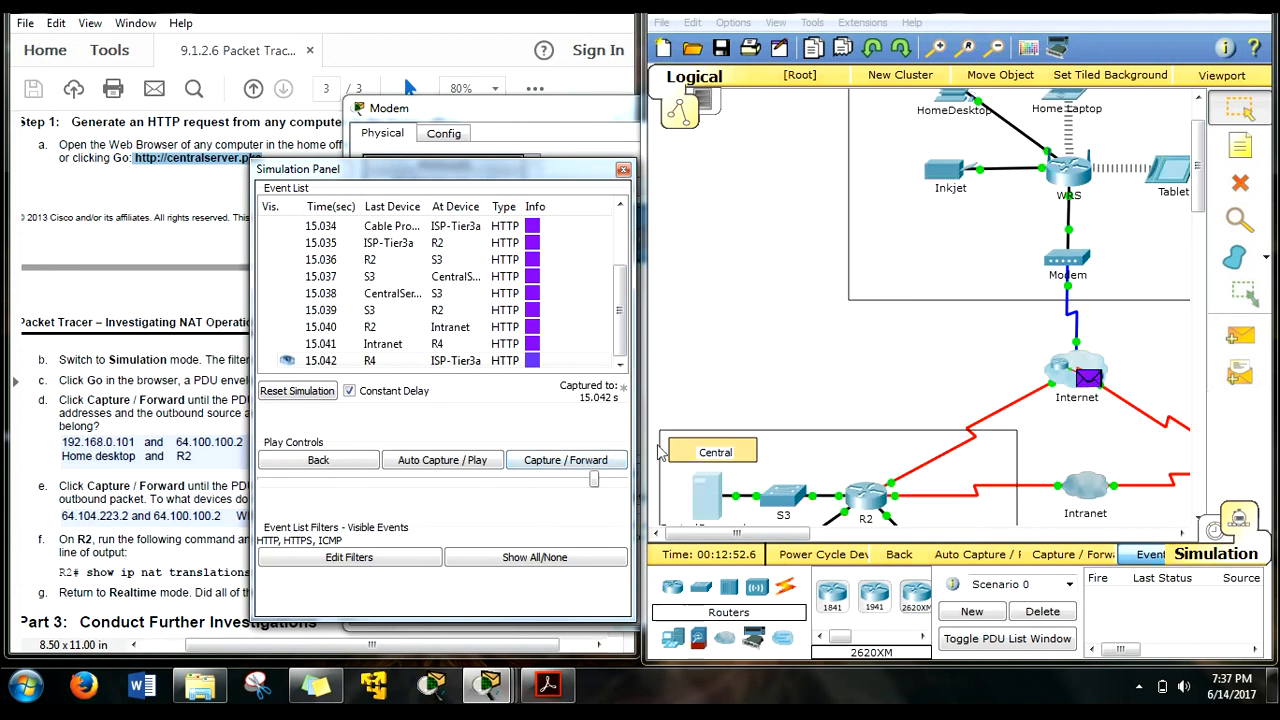
pyautogui.click(593, 460)
pyautogui.click(593, 463)
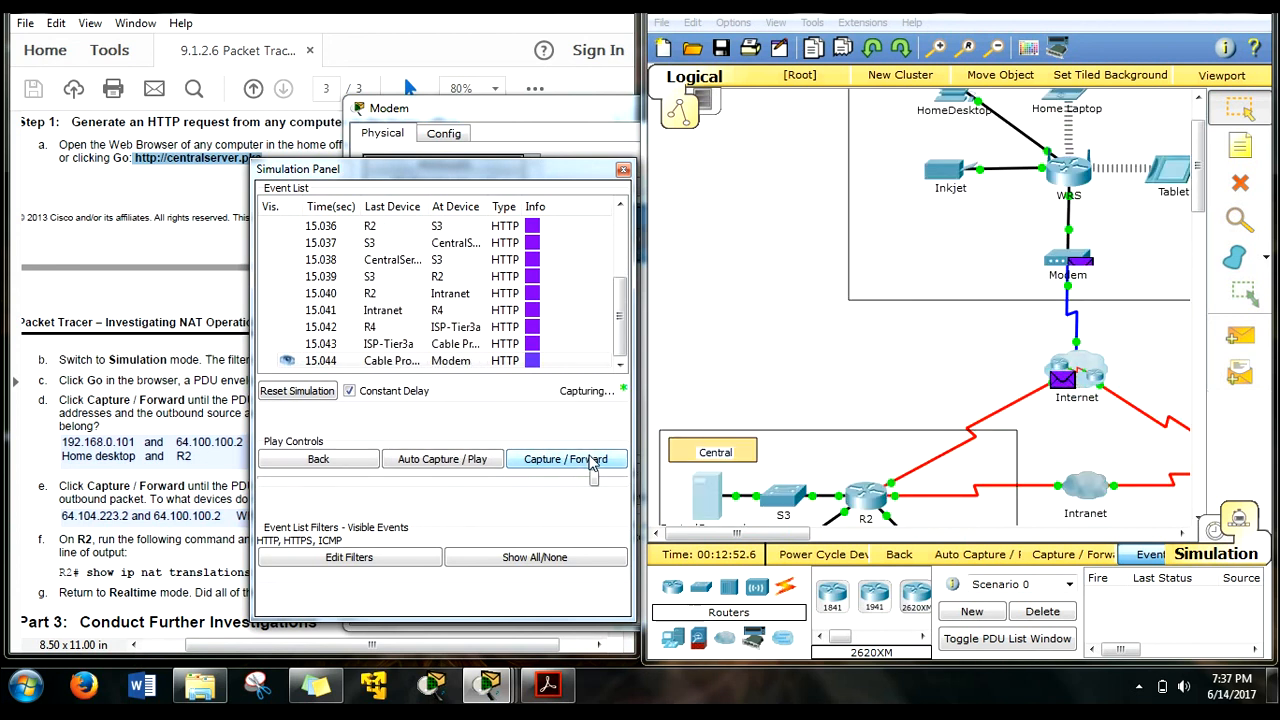
pyautogui.click(593, 463)
# Step: Compare the reply's inbound and outbound IP addresses in the WRS PDU information and move its window off the topology
pyautogui.click(1084, 180)
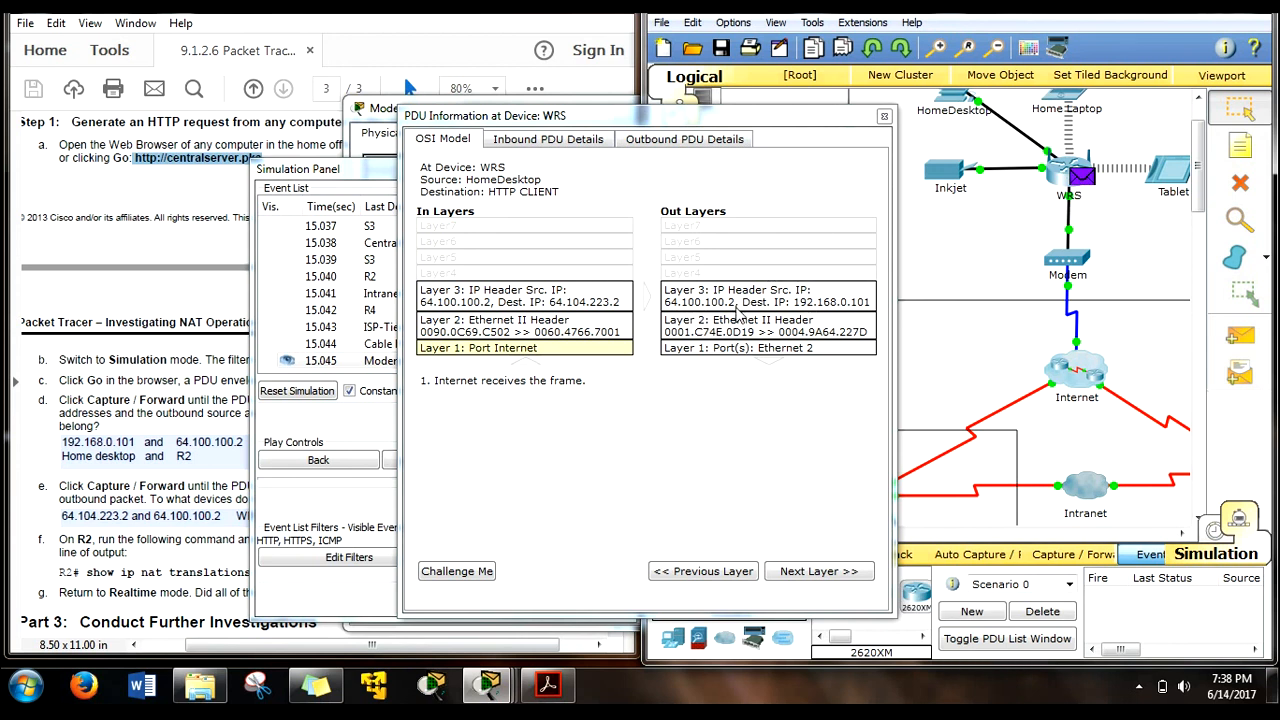
pyautogui.moveTo(768, 120); pyautogui.dragTo(514, 132)
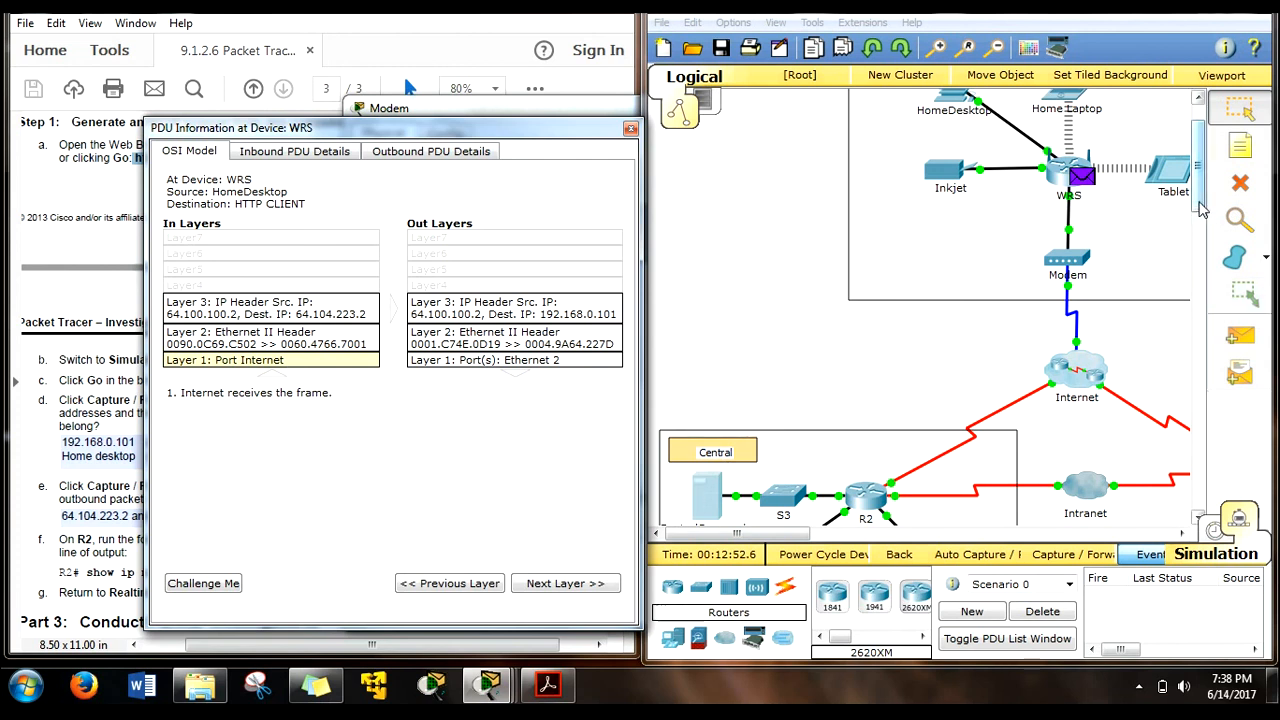
pyautogui.moveTo(1198, 215); pyautogui.dragTo(1198, 223)
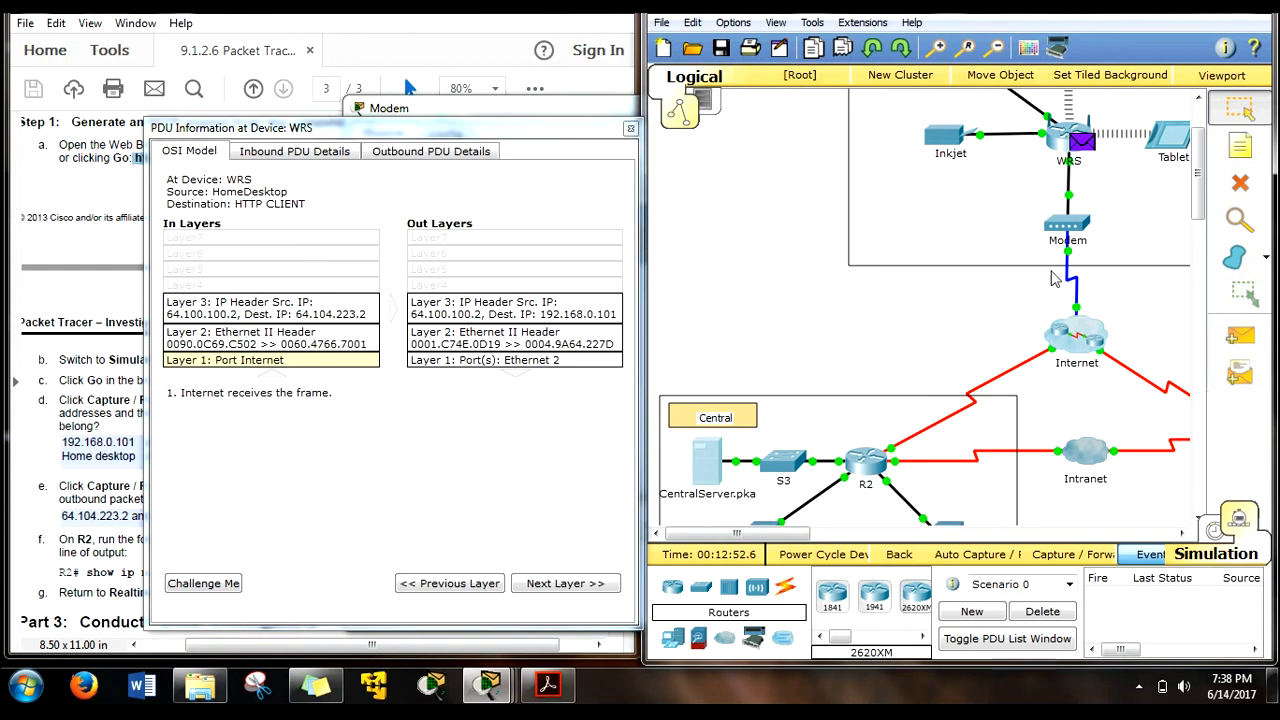
# Step: Advance the HTTP reply from WRS to HomeDesktop and check the returned page in HomeDesktop's Web Browser
pyautogui.scroll(3, 1205, 210)
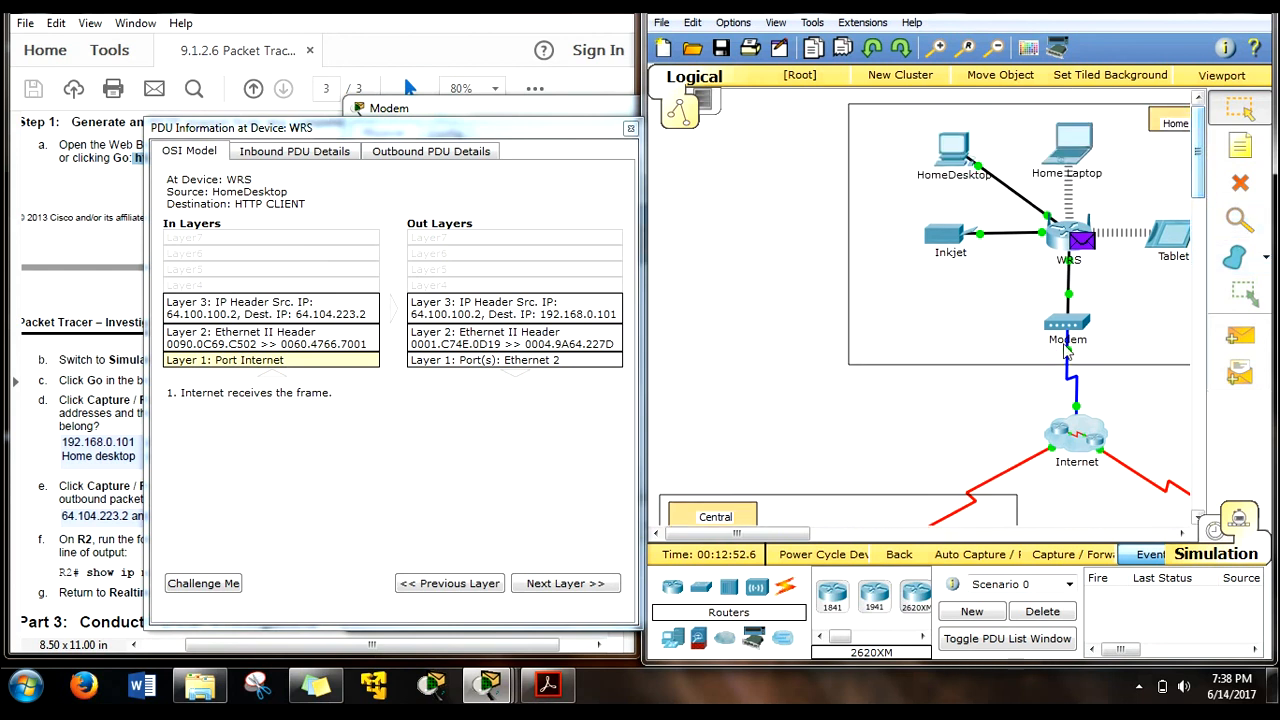
pyautogui.hscroll(3, 790, 540)
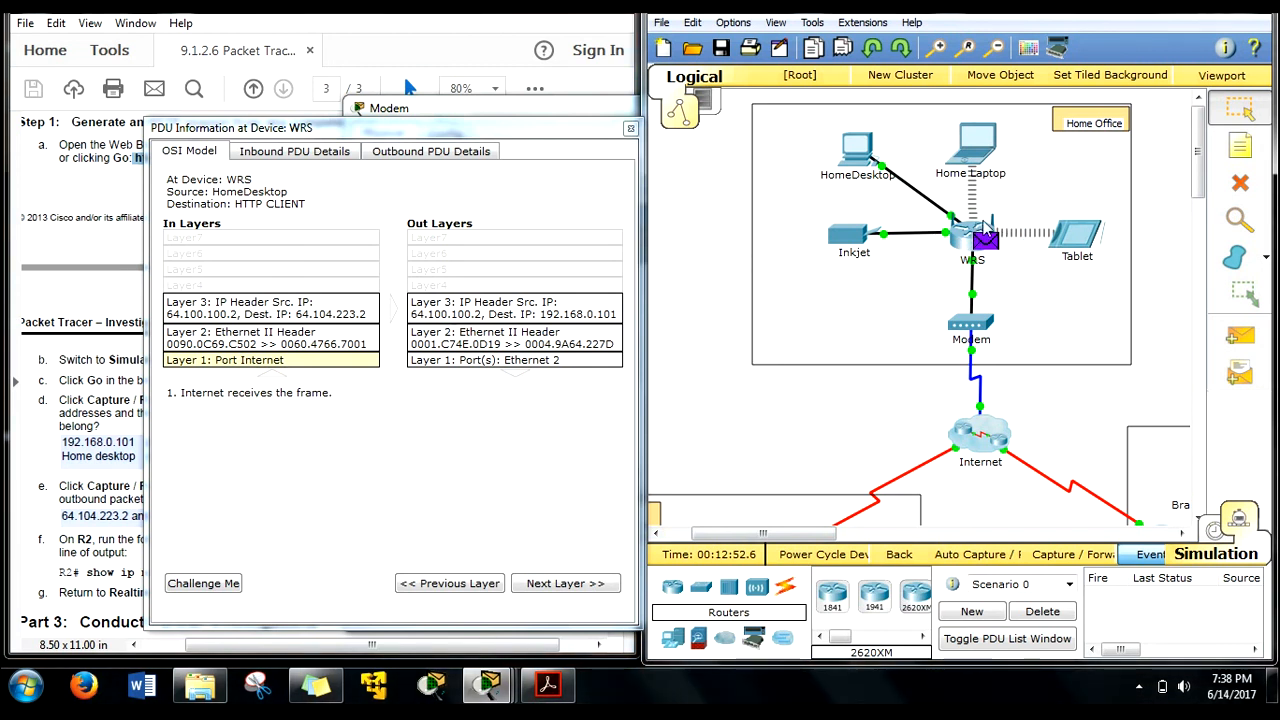
pyautogui.click(586, 588)
pyautogui.click(630, 128)
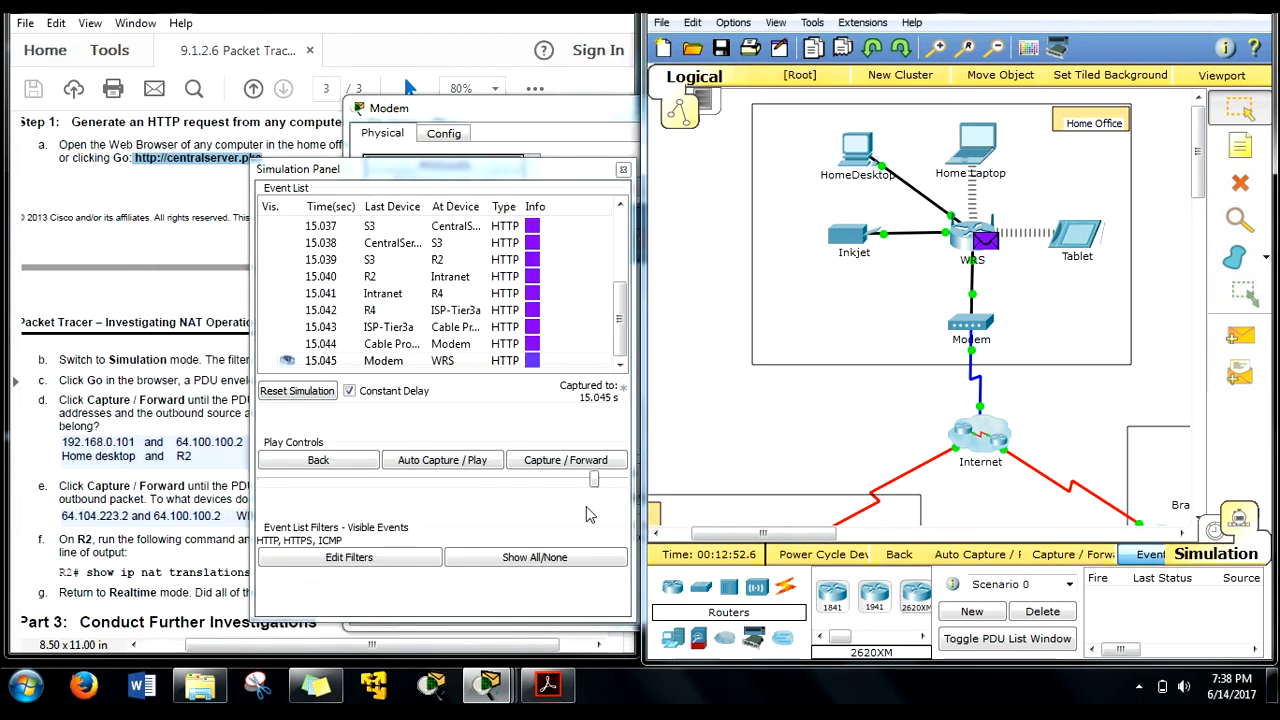
pyautogui.click(598, 464)
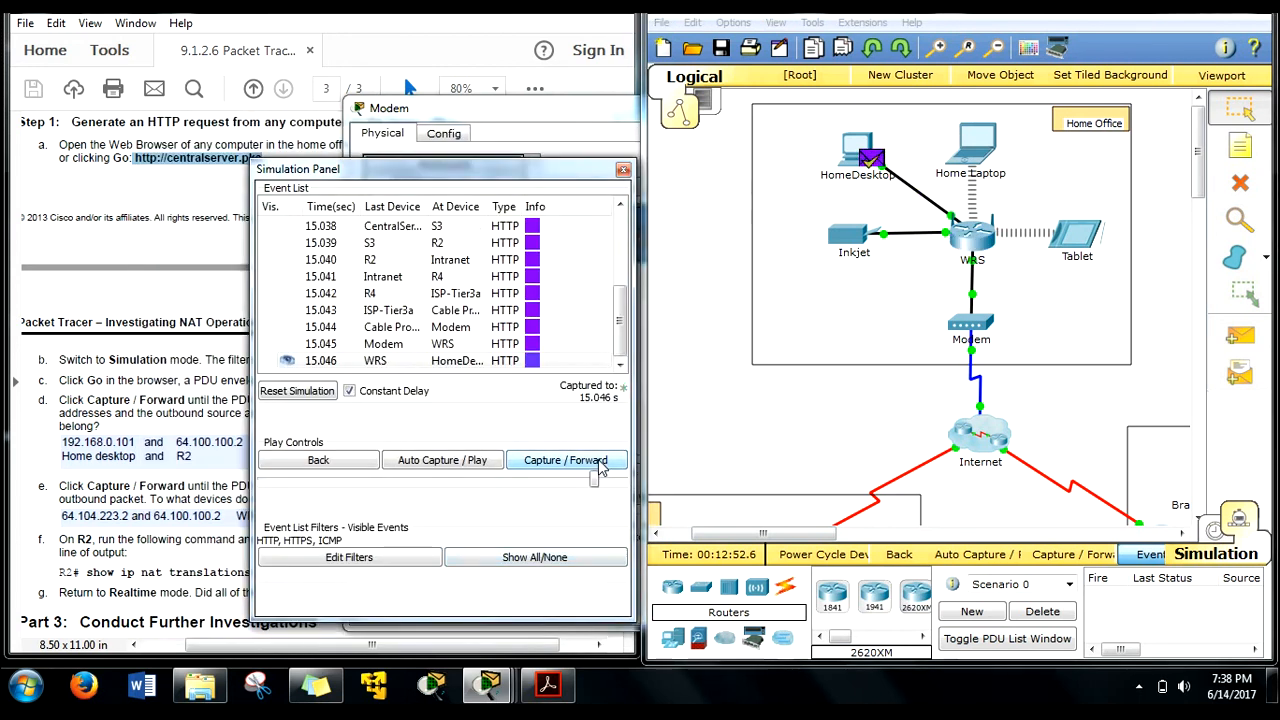
pyautogui.click(845, 155)
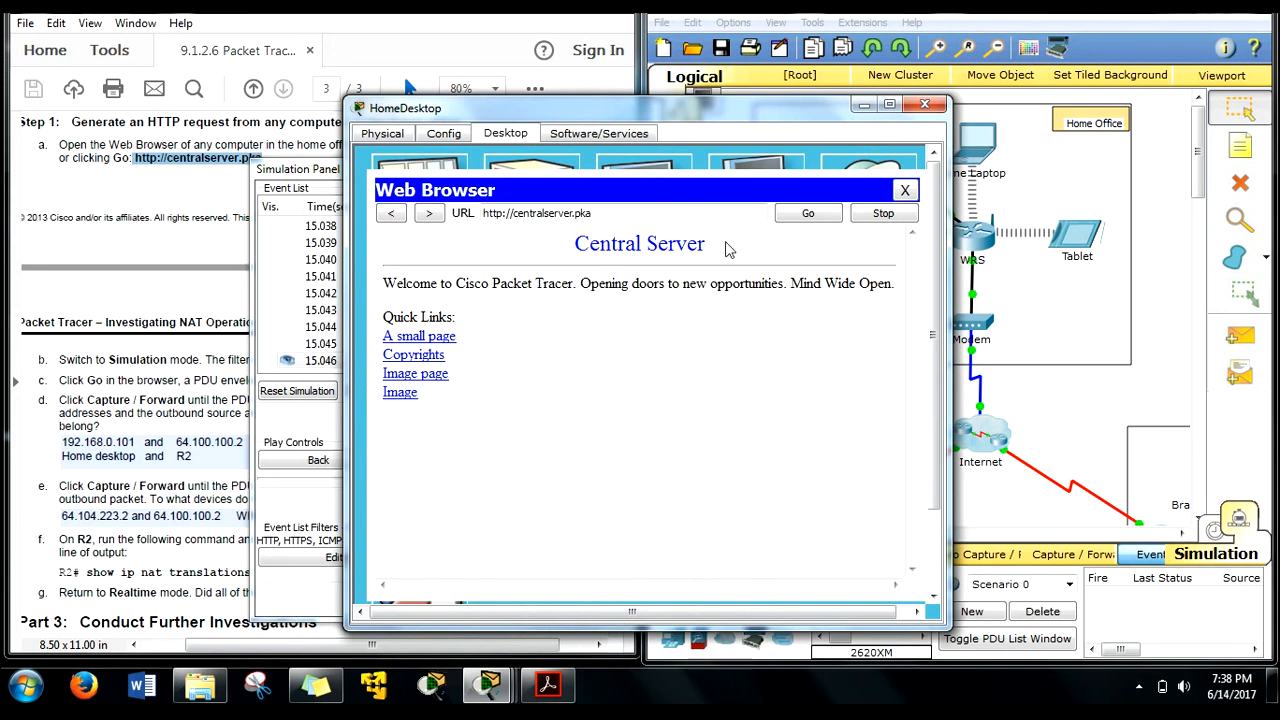
pyautogui.click(924, 104)
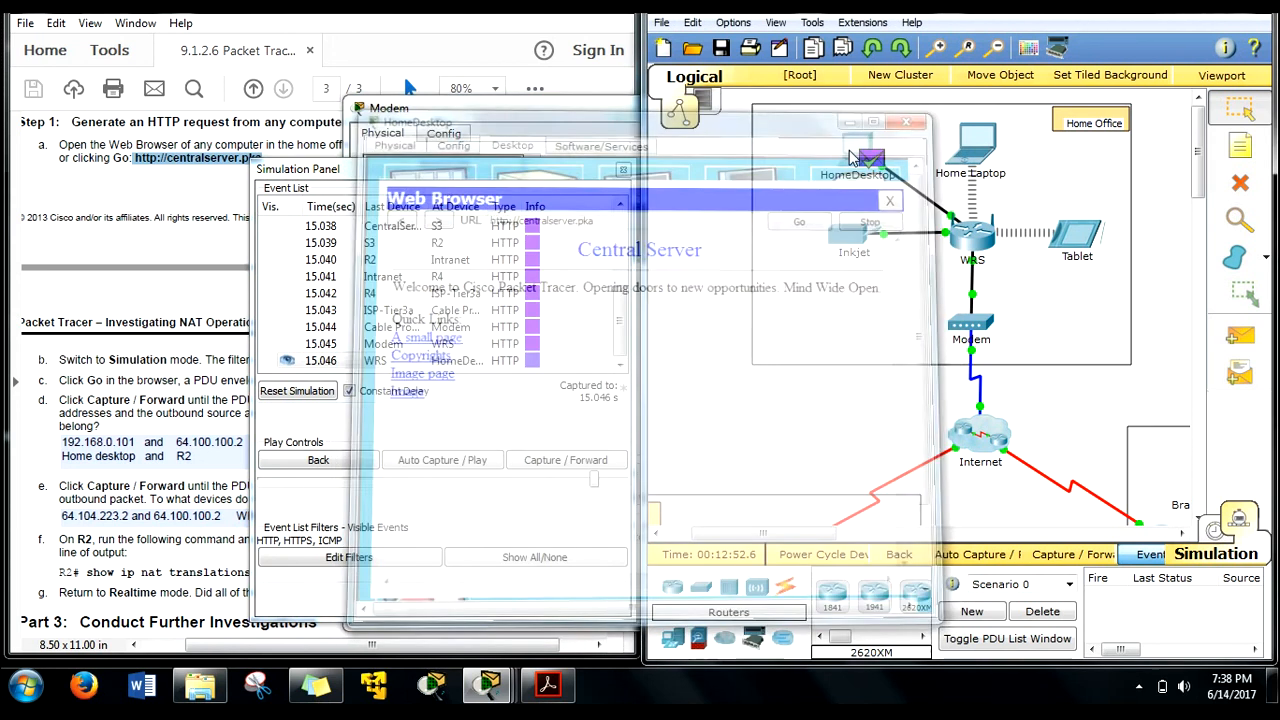
# Step: Uncover the lab document by moving the Simulation Panel aside and closing the Modem window, and review the remaining instructions through Part 3
pyautogui.moveTo(539, 176); pyautogui.dragTo(950, 113)
pyautogui.moveTo(614, 118); pyautogui.dragTo(866, 116)
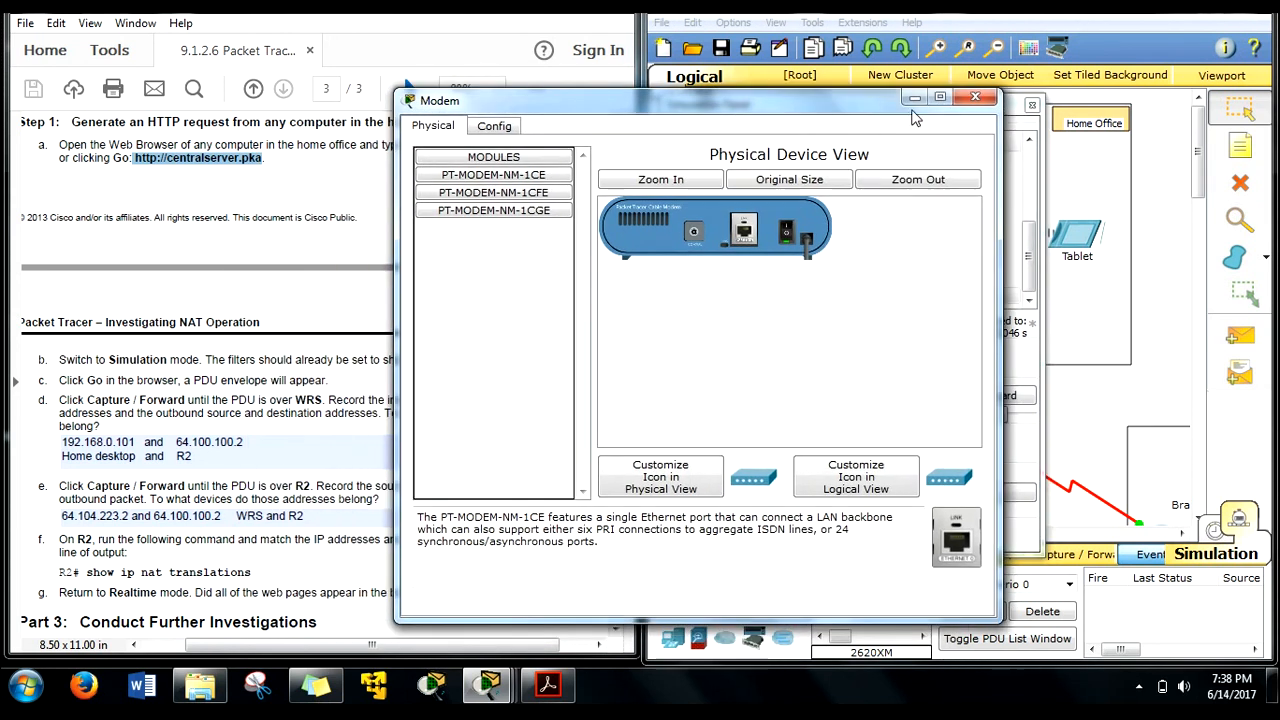
pyautogui.click(975, 97)
pyautogui.scroll(-5, 413, 557)
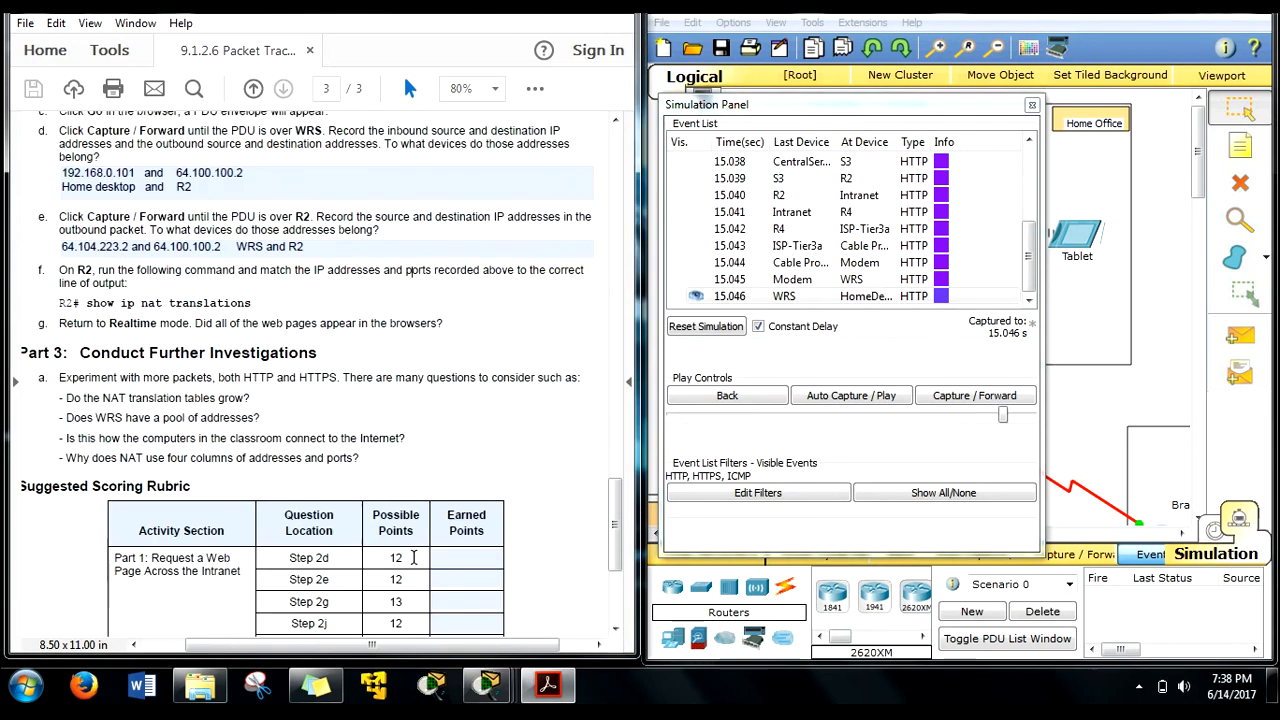
pyautogui.scroll(-1, 413, 557)
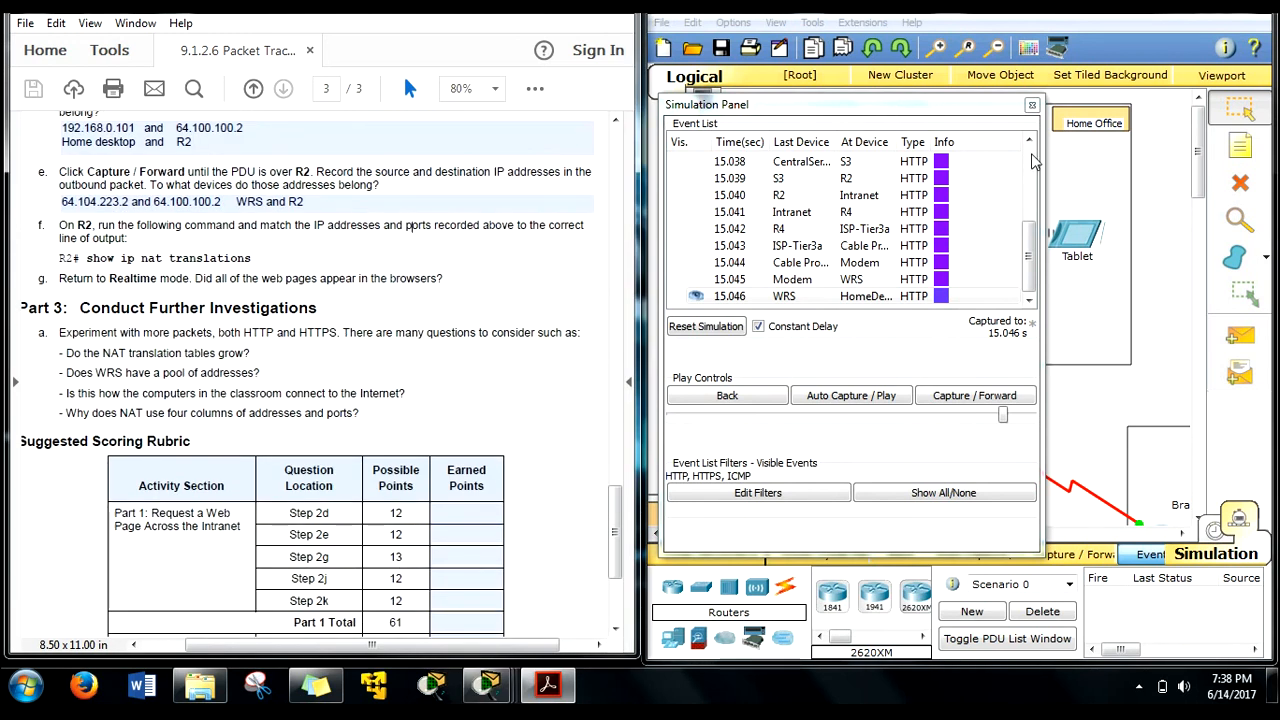
pyautogui.moveTo(1000, 104); pyautogui.dragTo(978, 103)
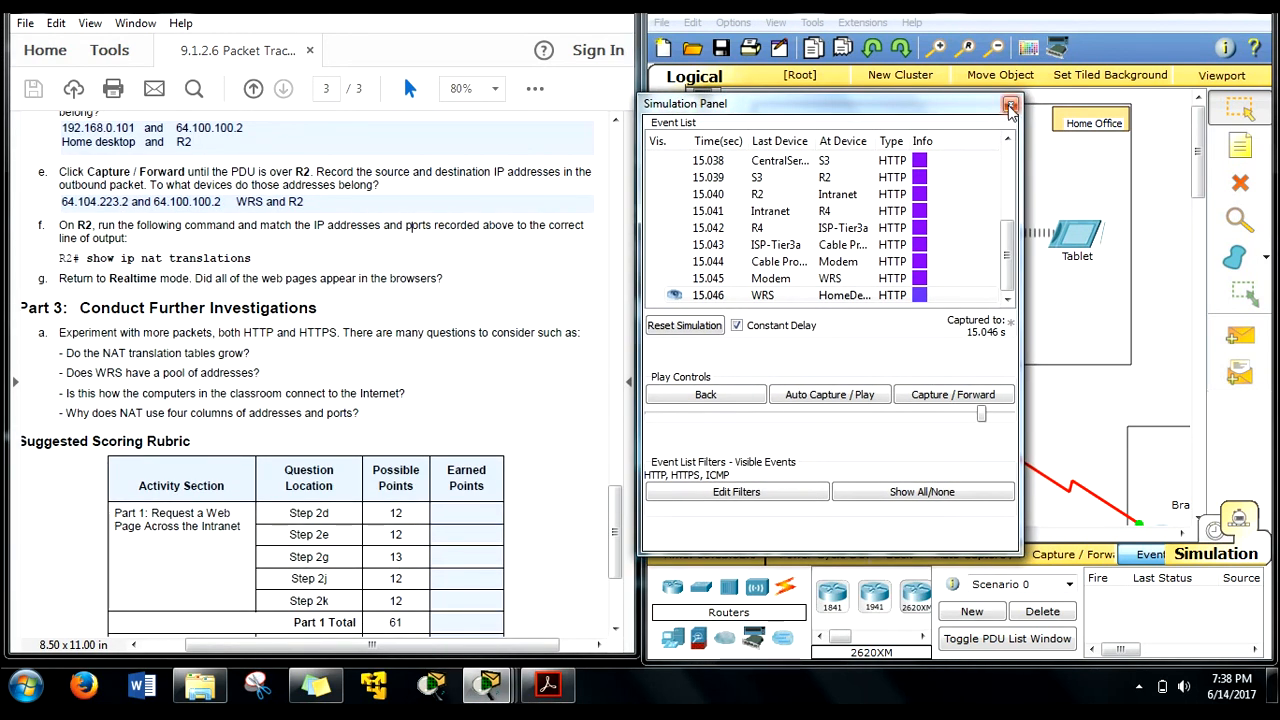